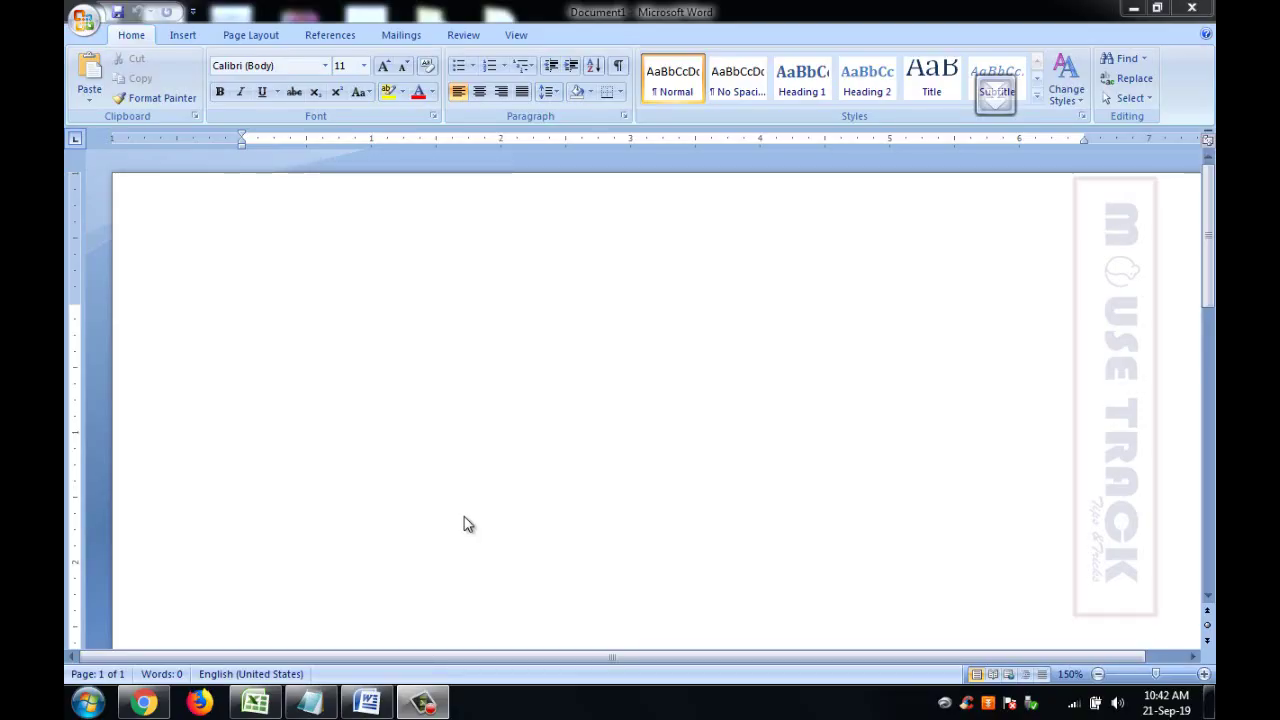
# - Type 'ABC COMPANY LIMITED' and a placeholder second line in capitals
pyautogui.keyDown('ctrl'); pyautogui.scroll(-2, 474, 450); pyautogui.keyUp('ctrl')
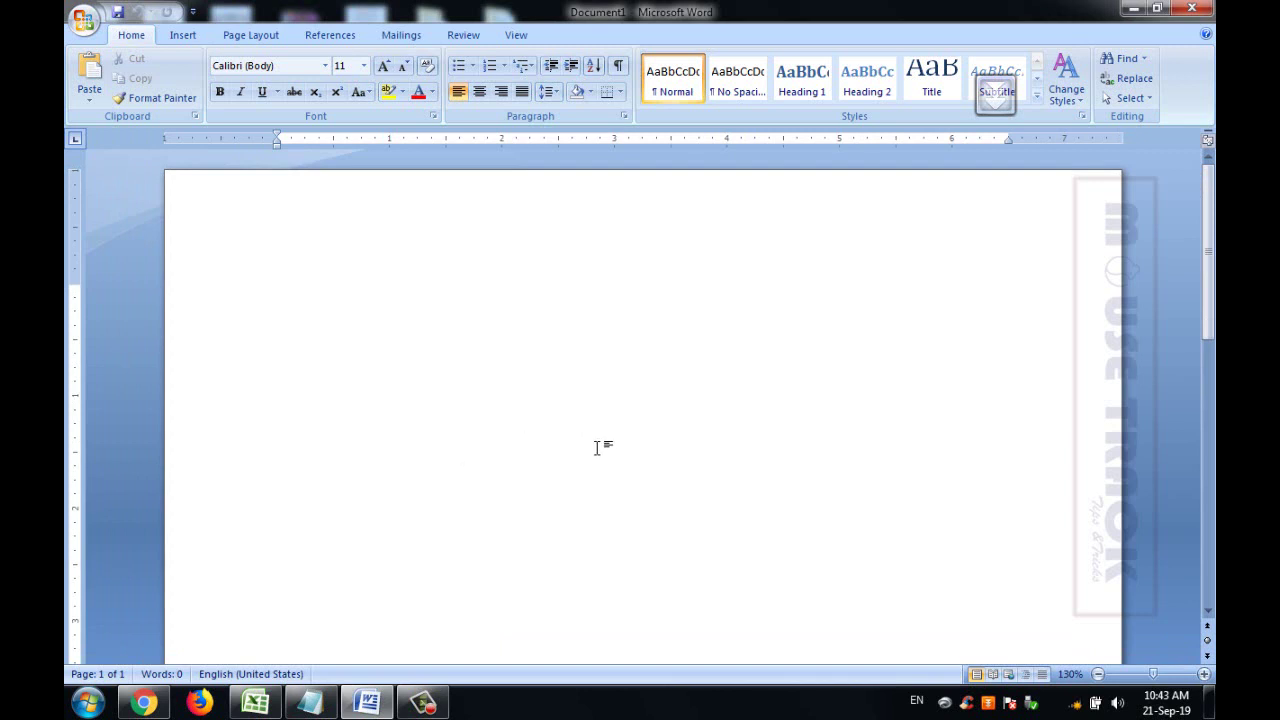
pyautogui.press('capslock')
pyautogui.write('abc co')
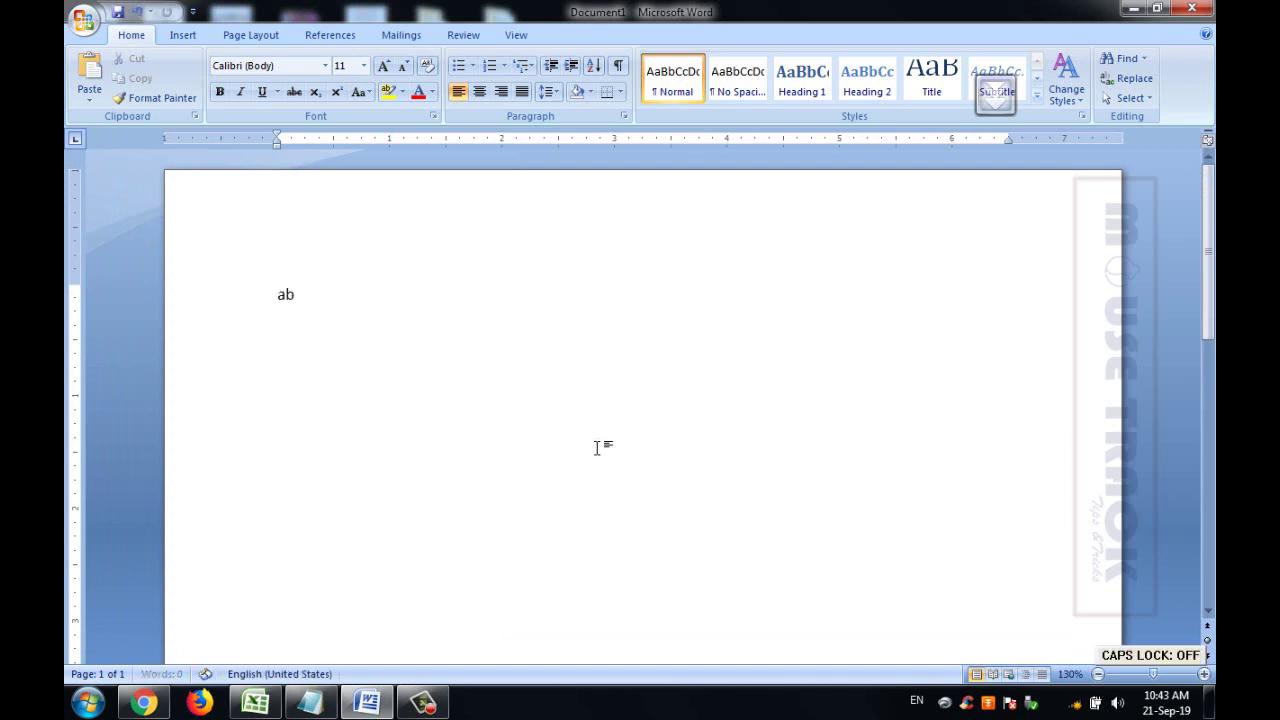
pyautogui.press('BackSpace')
pyautogui.press('BackSpace')
pyautogui.press('BackSpace')
pyautogui.press('BackSpace')
pyautogui.press('capslock')
pyautogui.press('BackSpace')
pyautogui.write('BC COMPANY L')
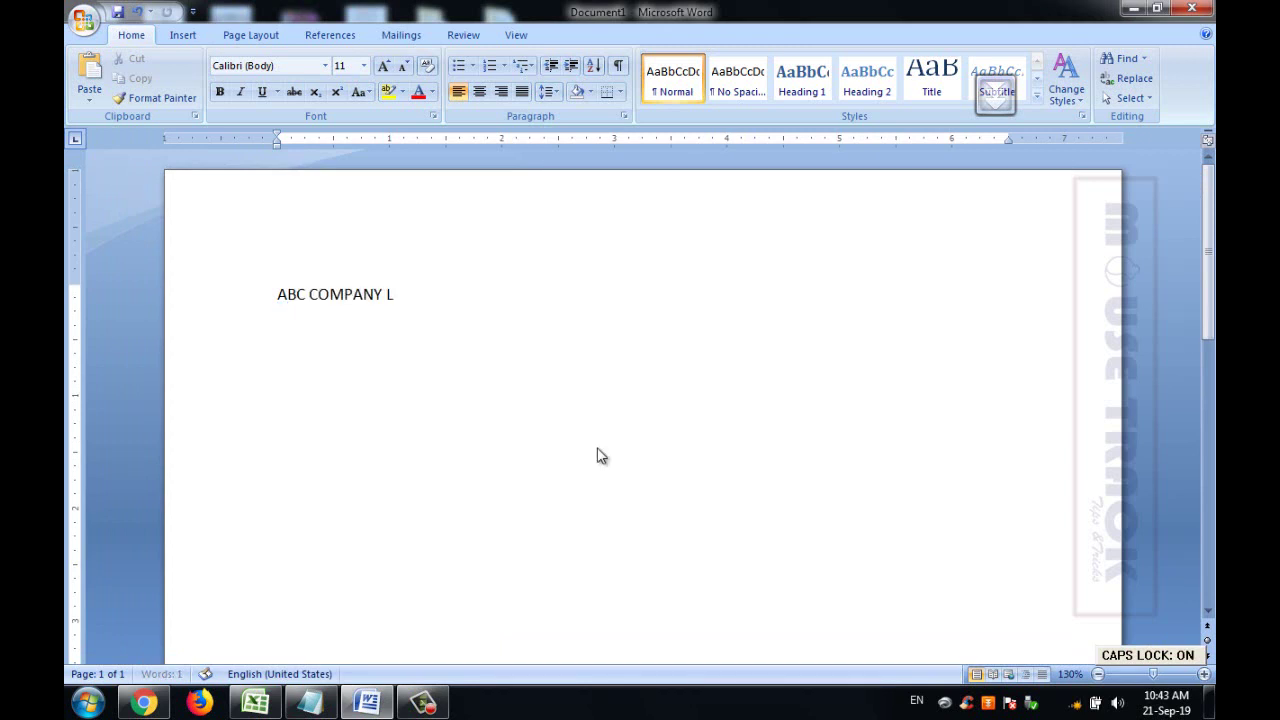
pyautogui.write('IMITED F')
pyautogui.write('SFSFSFSJFLJ')
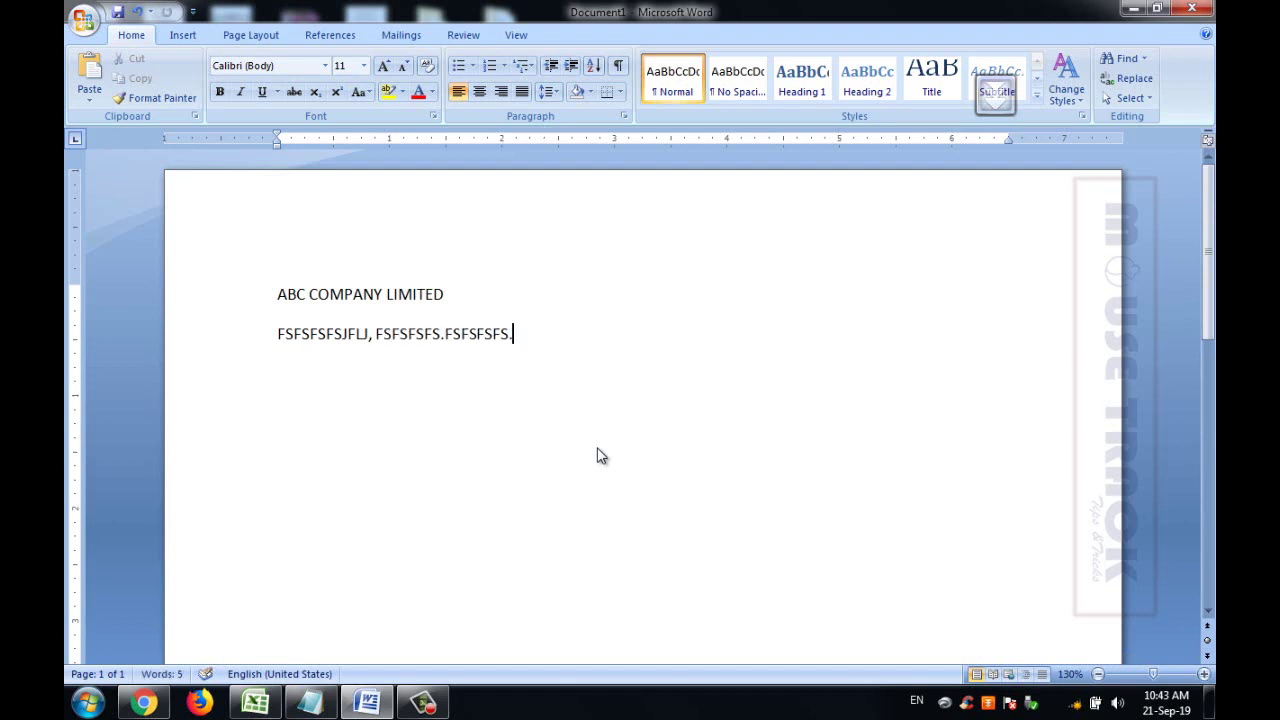
pyautogui.write(', FSF')
# - Make all the text bold 24 pt, then enlarge the company name line to 36 pt
pyautogui.hotkey('ctrl', 'a')
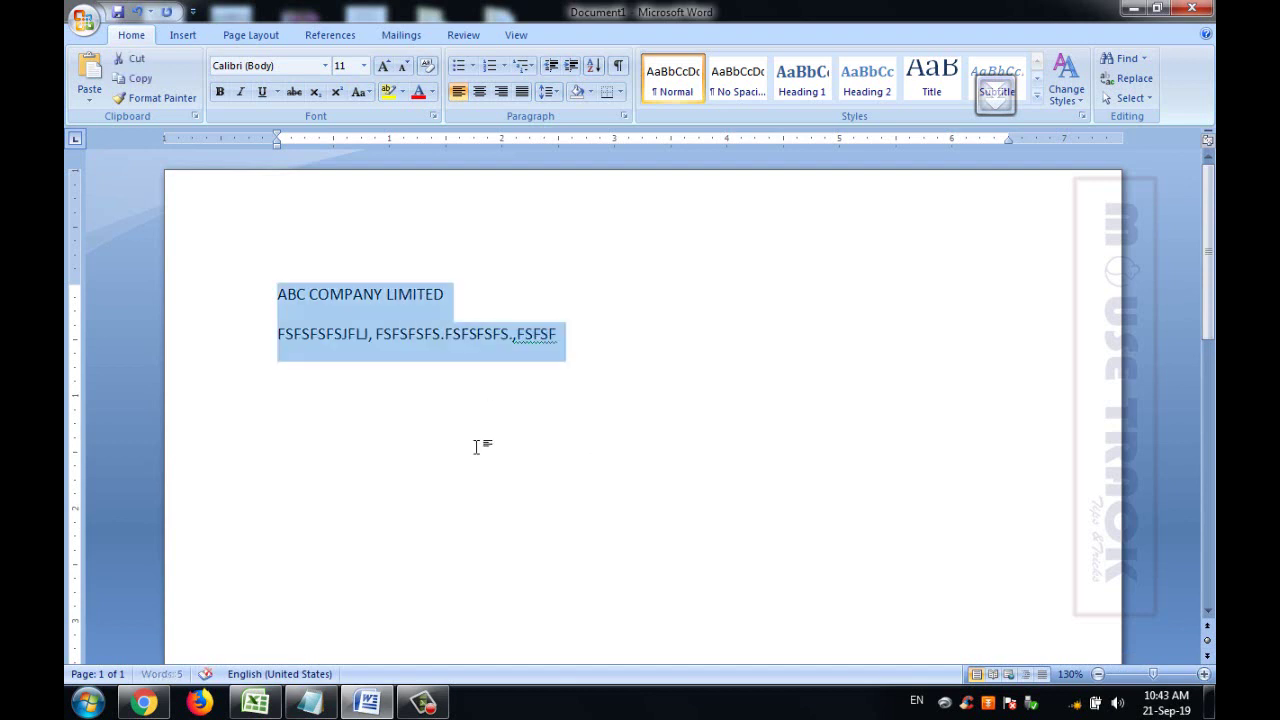
pyautogui.click(364, 67)
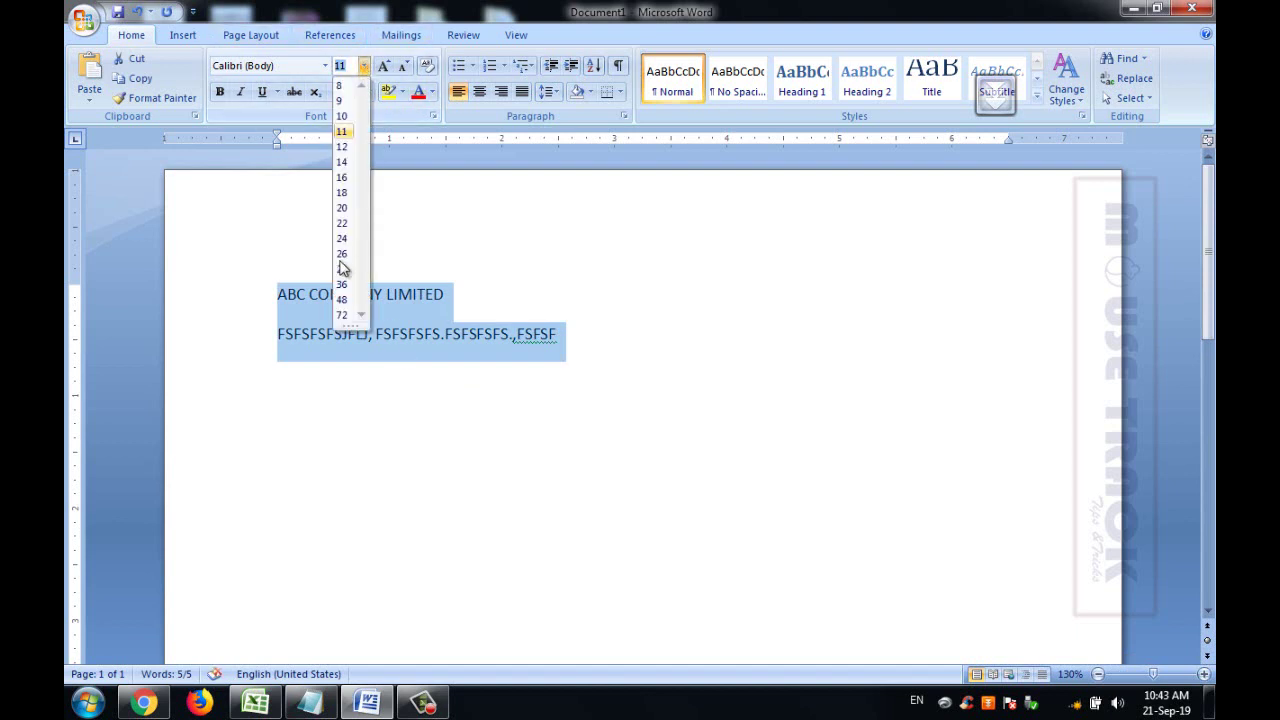
pyautogui.click(345, 246)
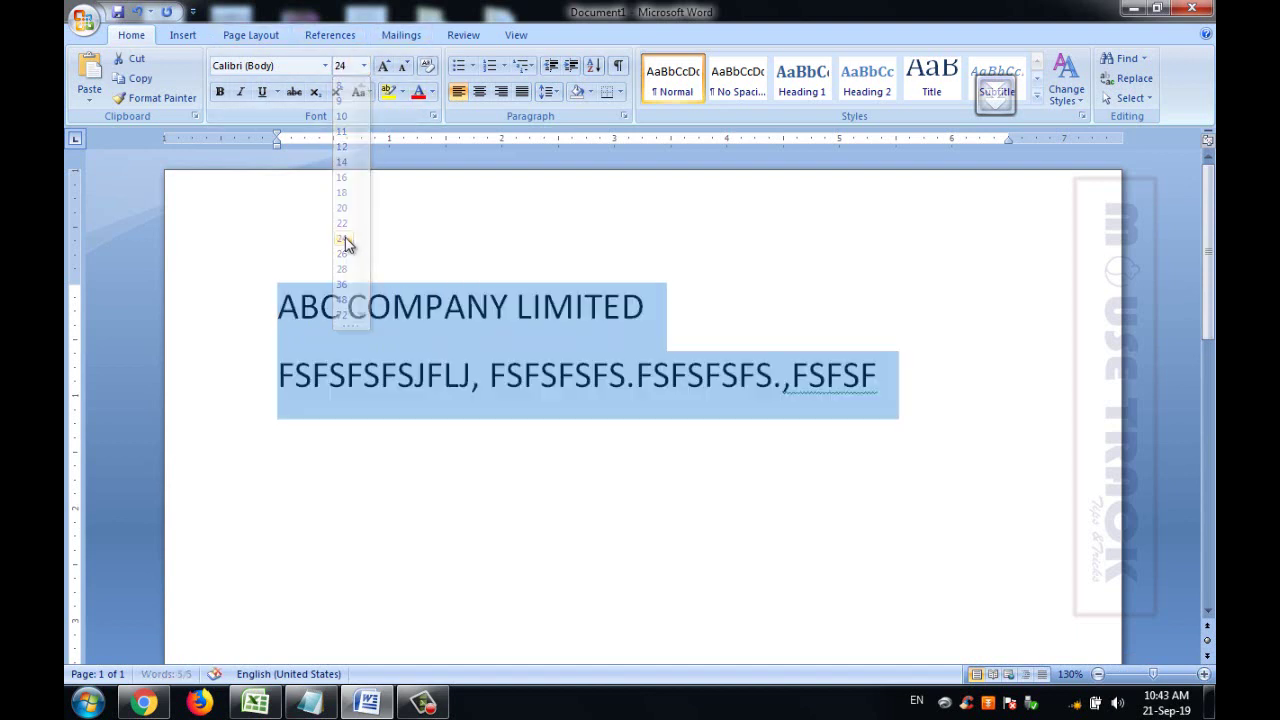
pyautogui.click(219, 91)
pyautogui.click(225, 312)
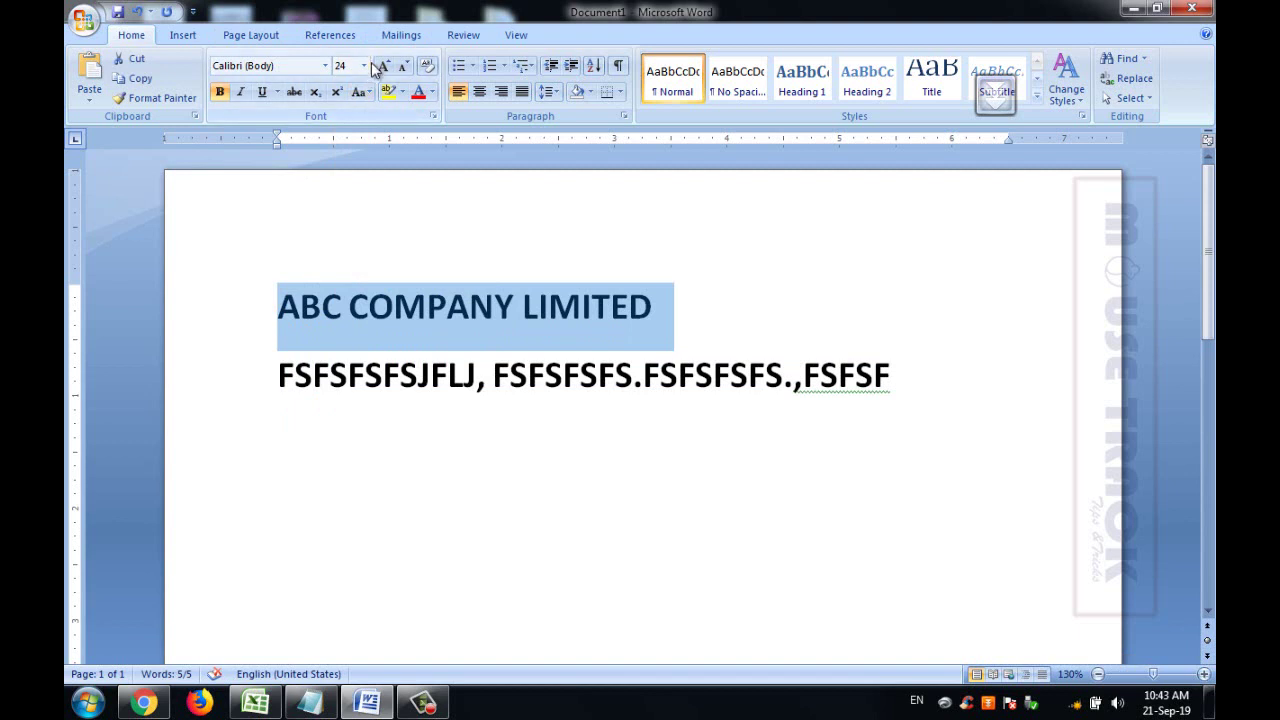
pyautogui.click(364, 66)
pyautogui.click(343, 285)
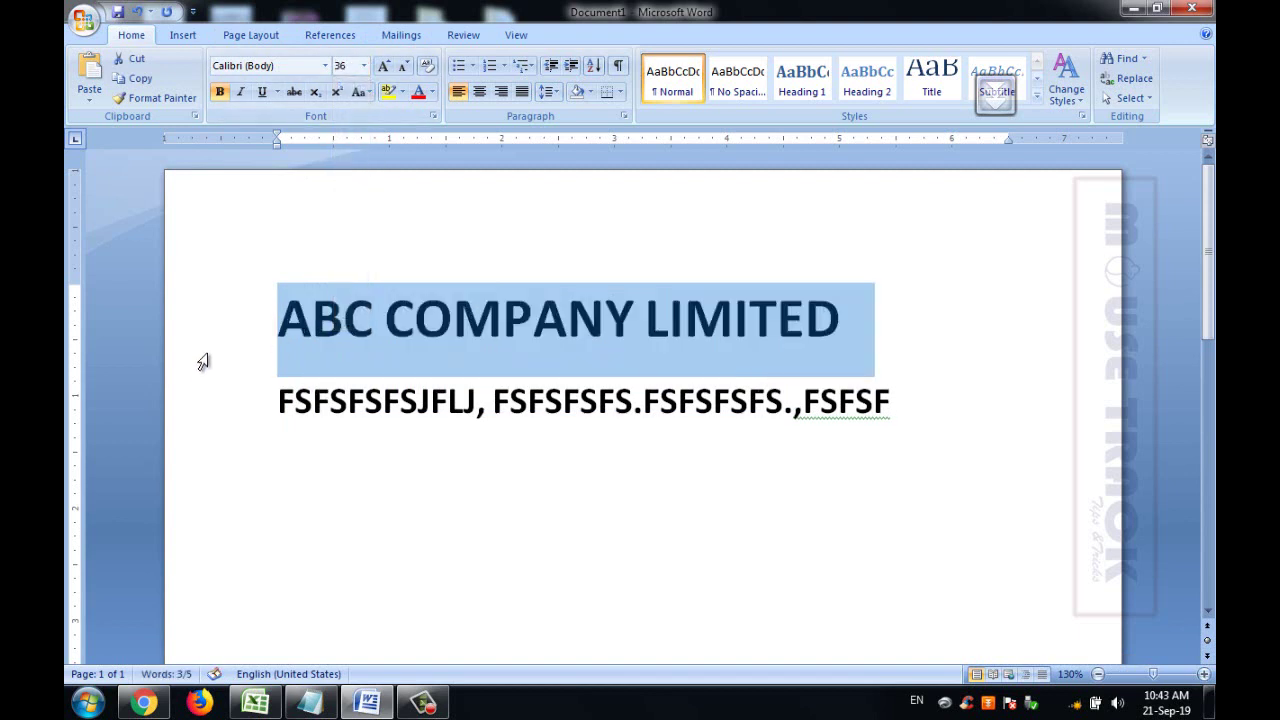
# - Give both lines single line spacing with 0 pt spacing after
pyautogui.keyDown('shift'); pyautogui.click(216, 396); pyautogui.keyUp('shift')
pyautogui.rightClick(468, 352)
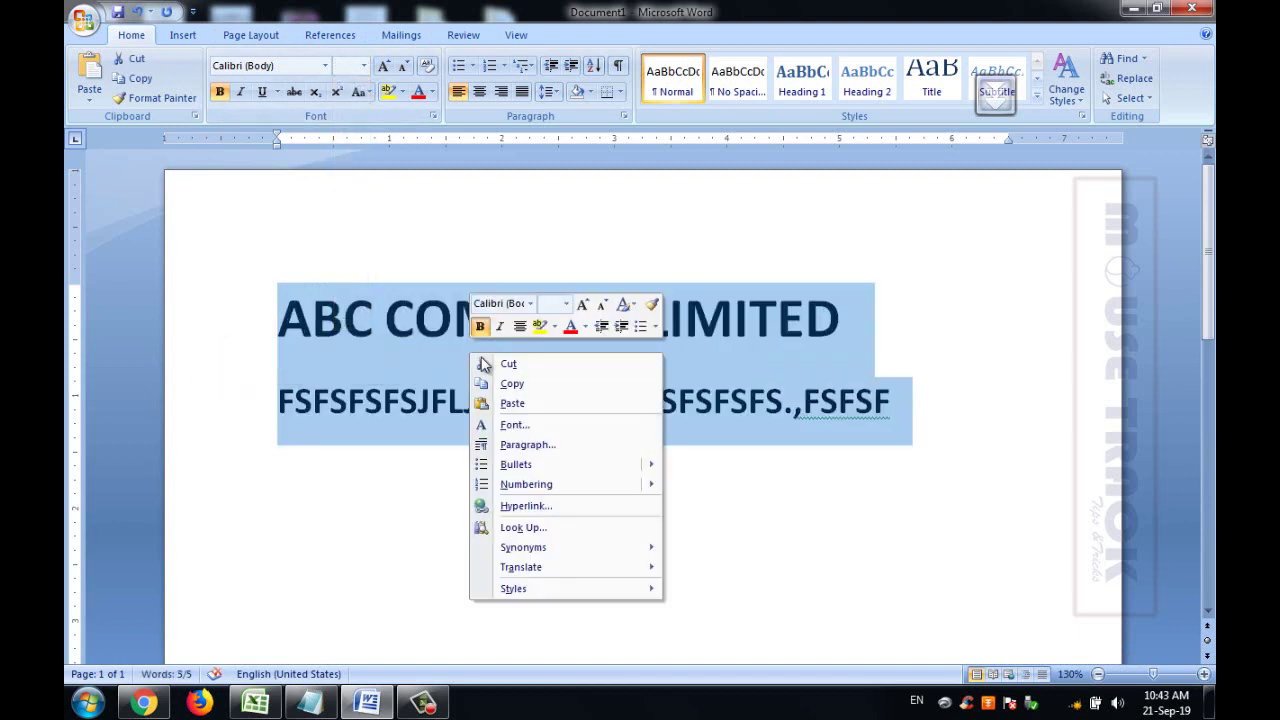
pyautogui.click(518, 447)
pyautogui.click(697, 380)
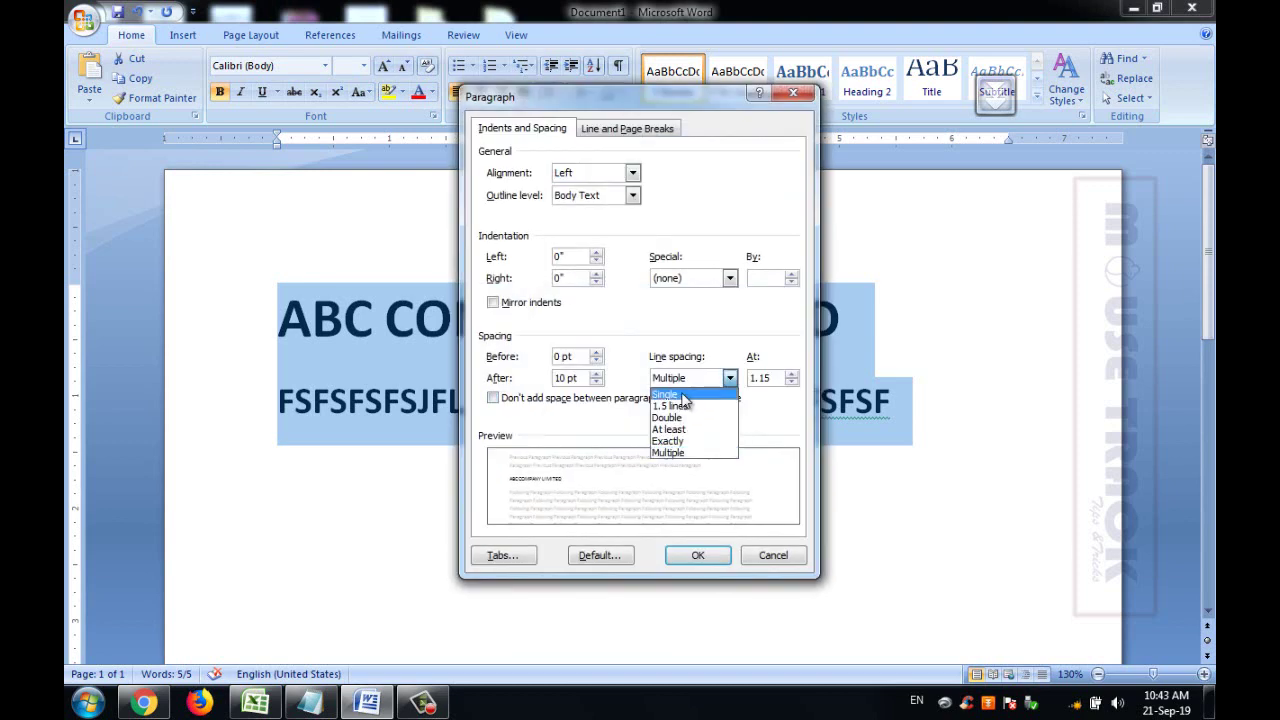
pyautogui.click(686, 392)
pyautogui.moveTo(580, 378); pyautogui.dragTo(336, 411)
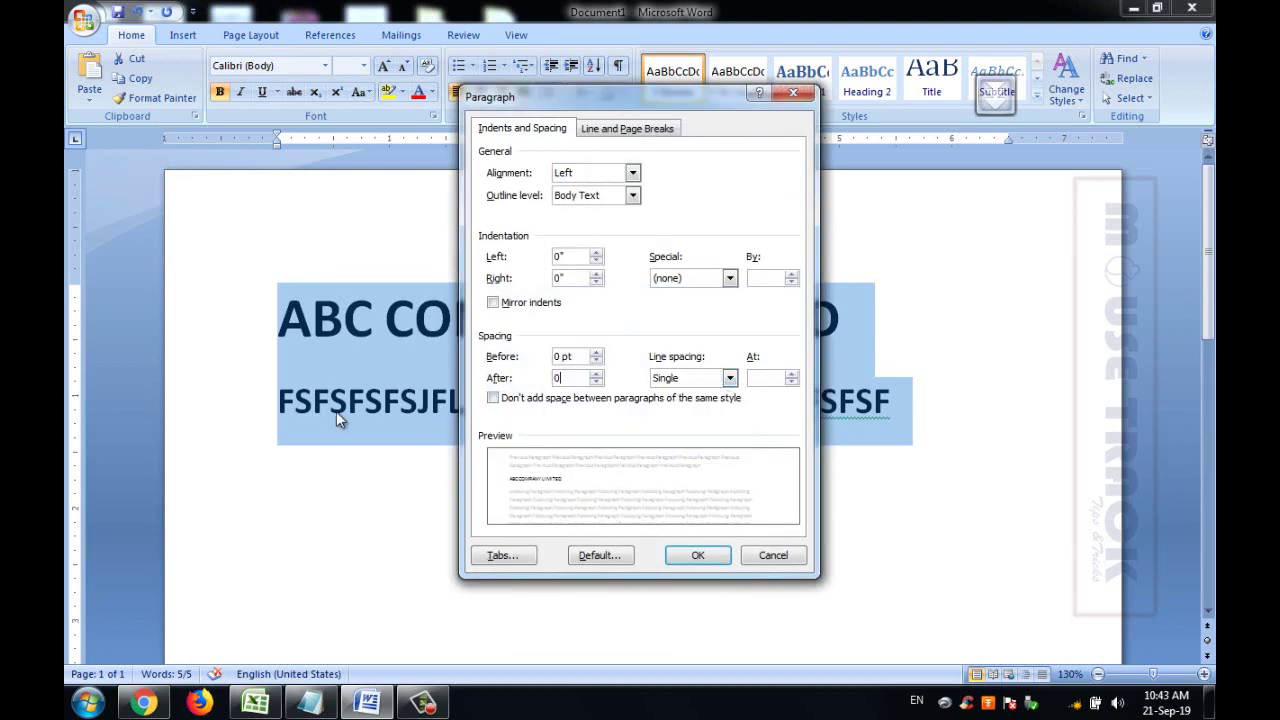
pyautogui.write('0')
pyautogui.press('Return')
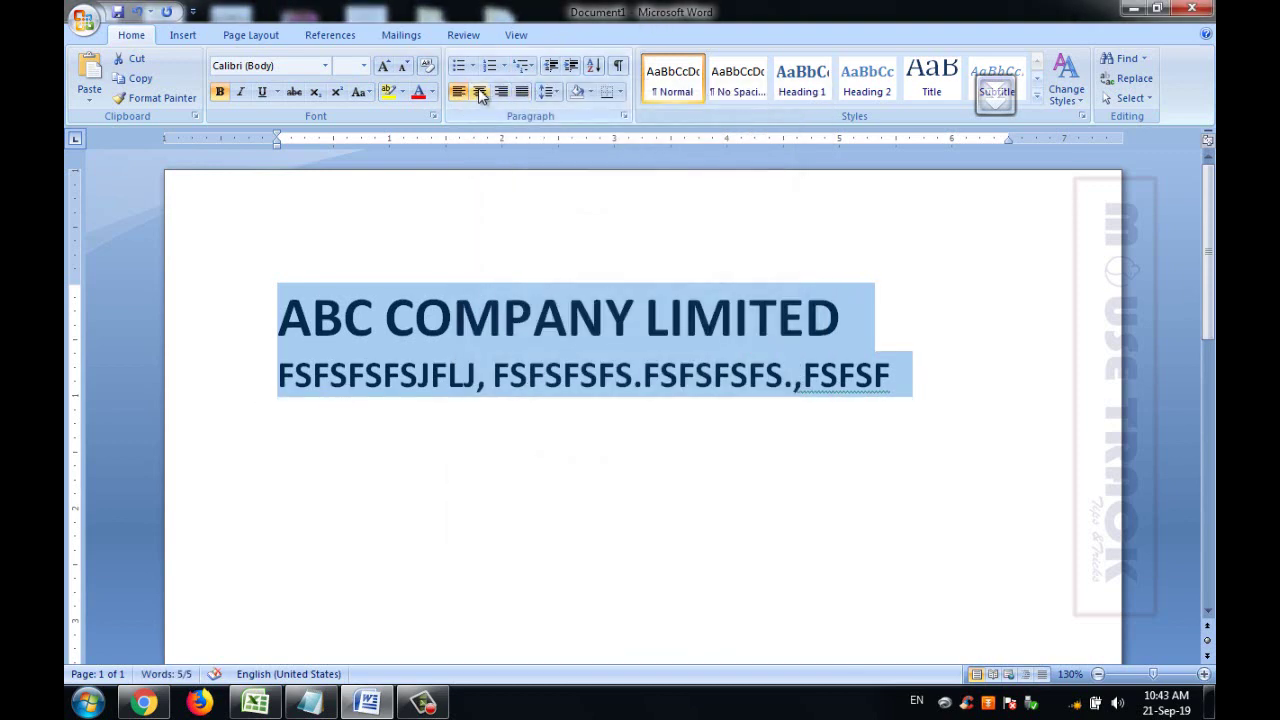
# - Centre the letterhead, add a ========= rule line beneath, and left-align the line below it
pyautogui.click(480, 92)
pyautogui.click(978, 376)
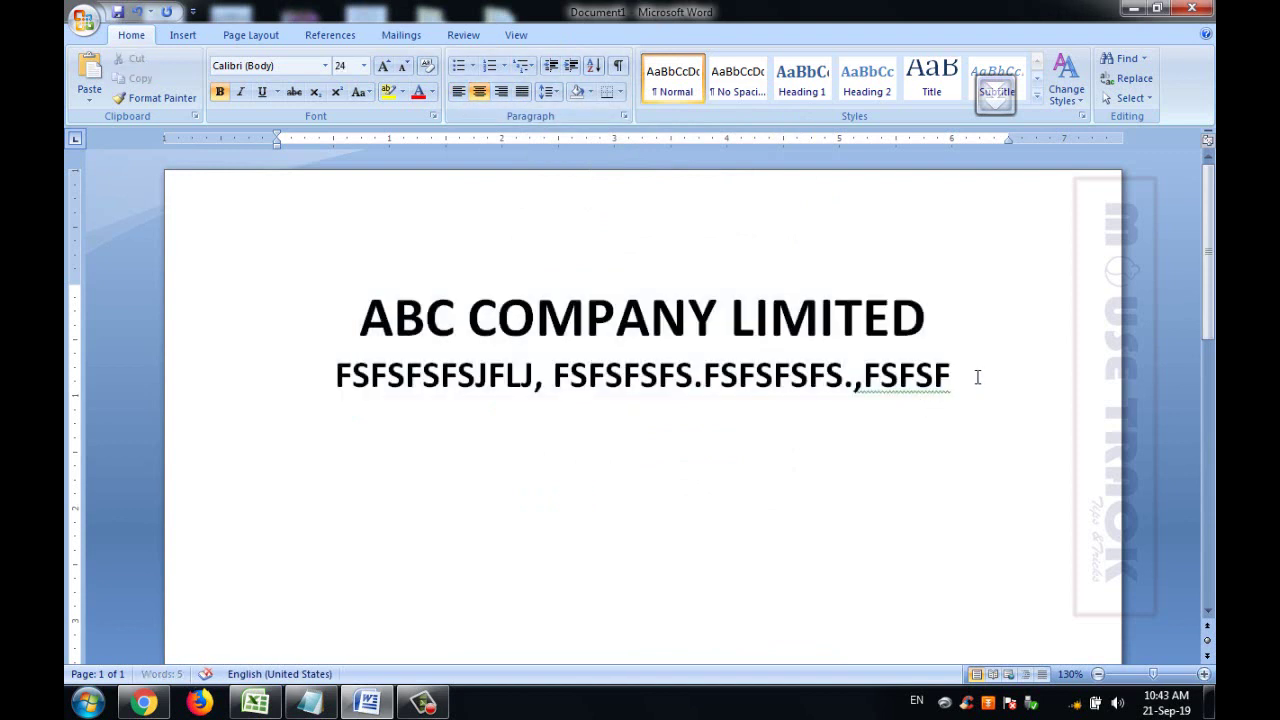
pyautogui.press('Return')
pyautogui.write('=========')
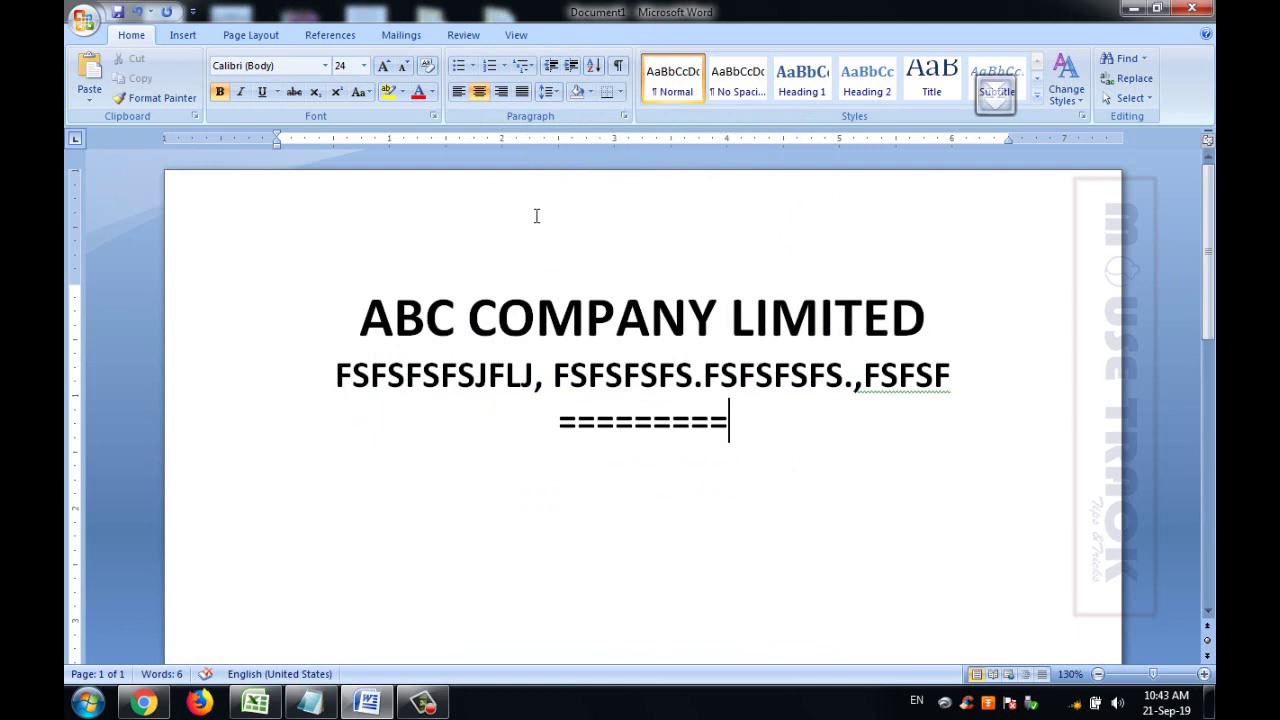
pyautogui.press('Return')
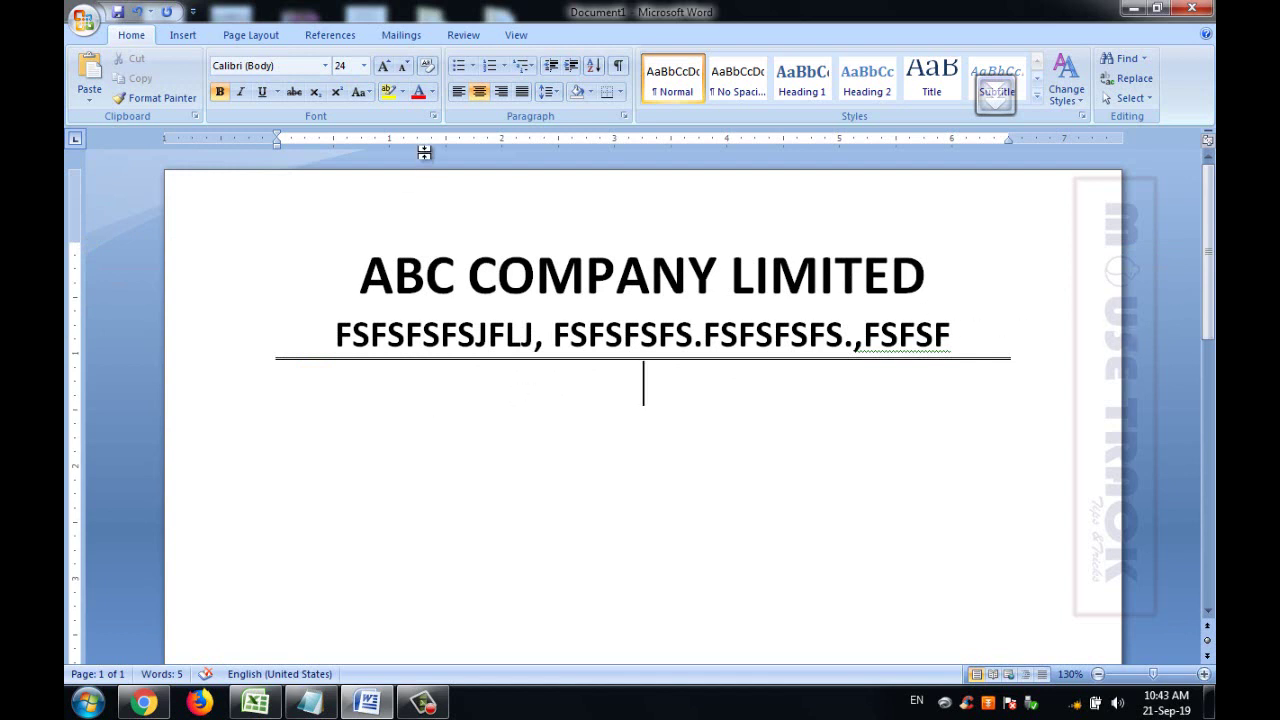
pyautogui.click(458, 91)
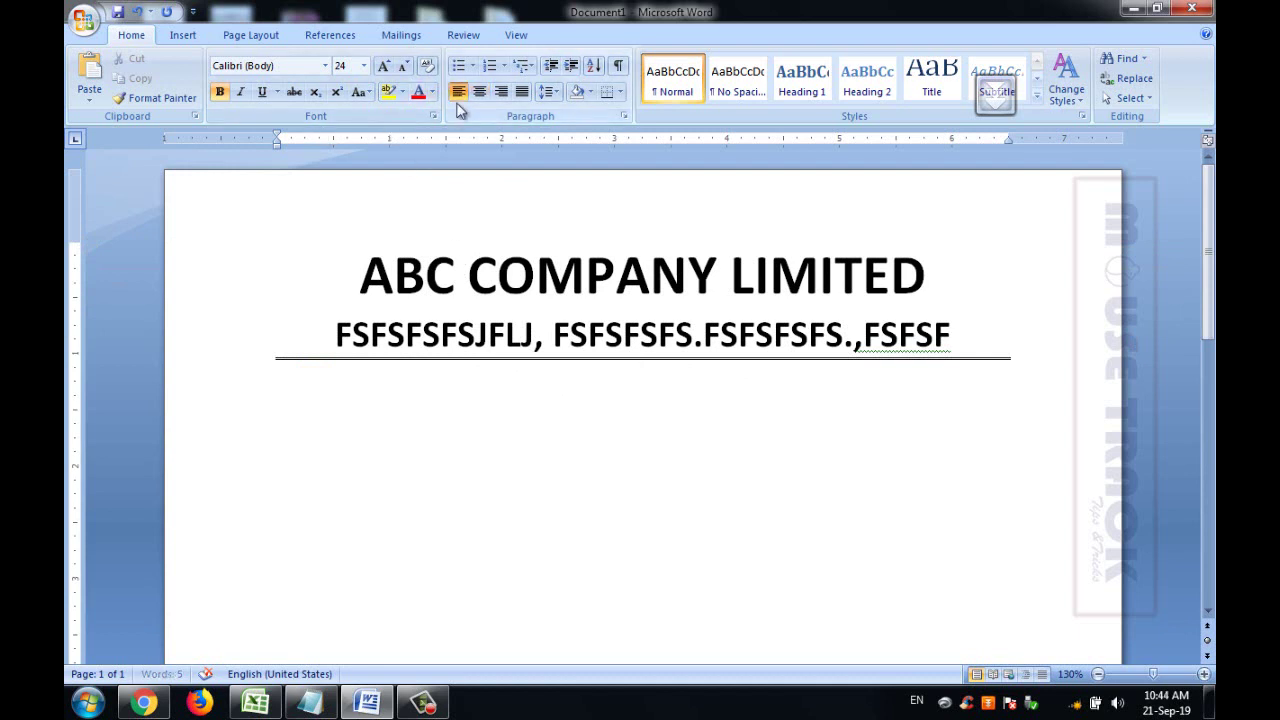
# - Type 'Ref No: ......' and make it plain, non-bold 12 pt in a different typeface
pyautogui.write('rEF No:')
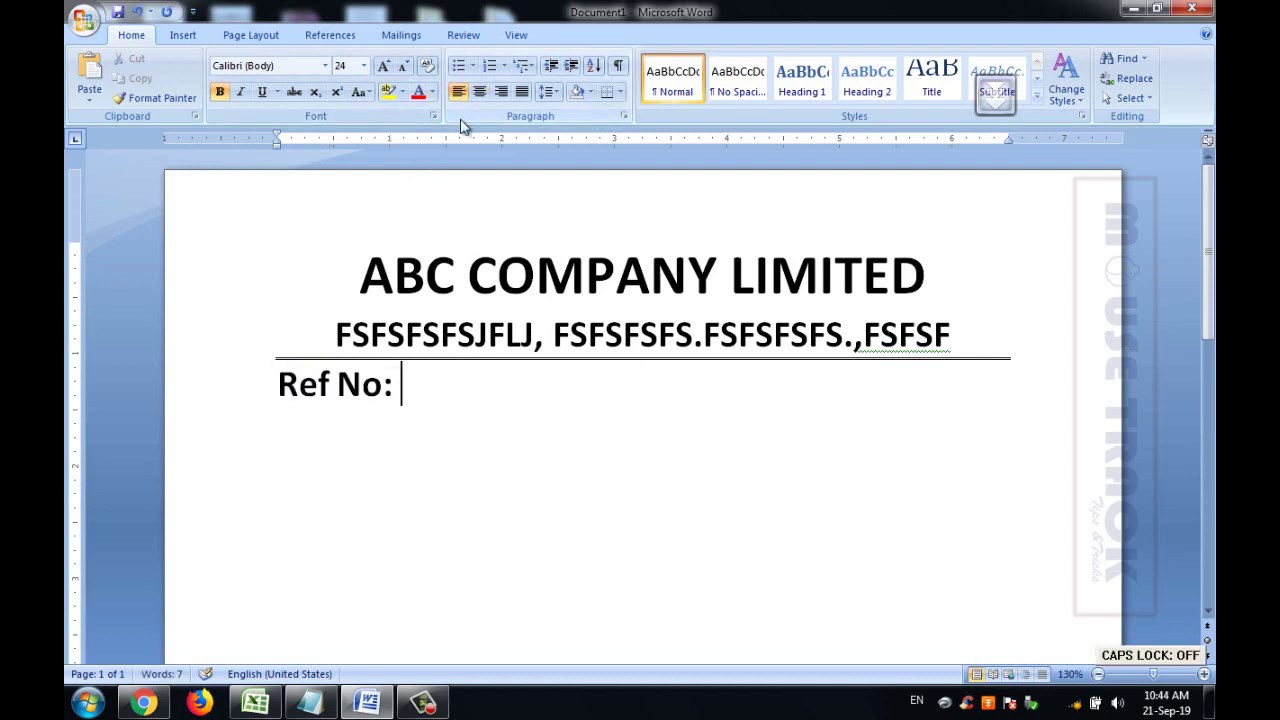
pyautogui.write(' ......')
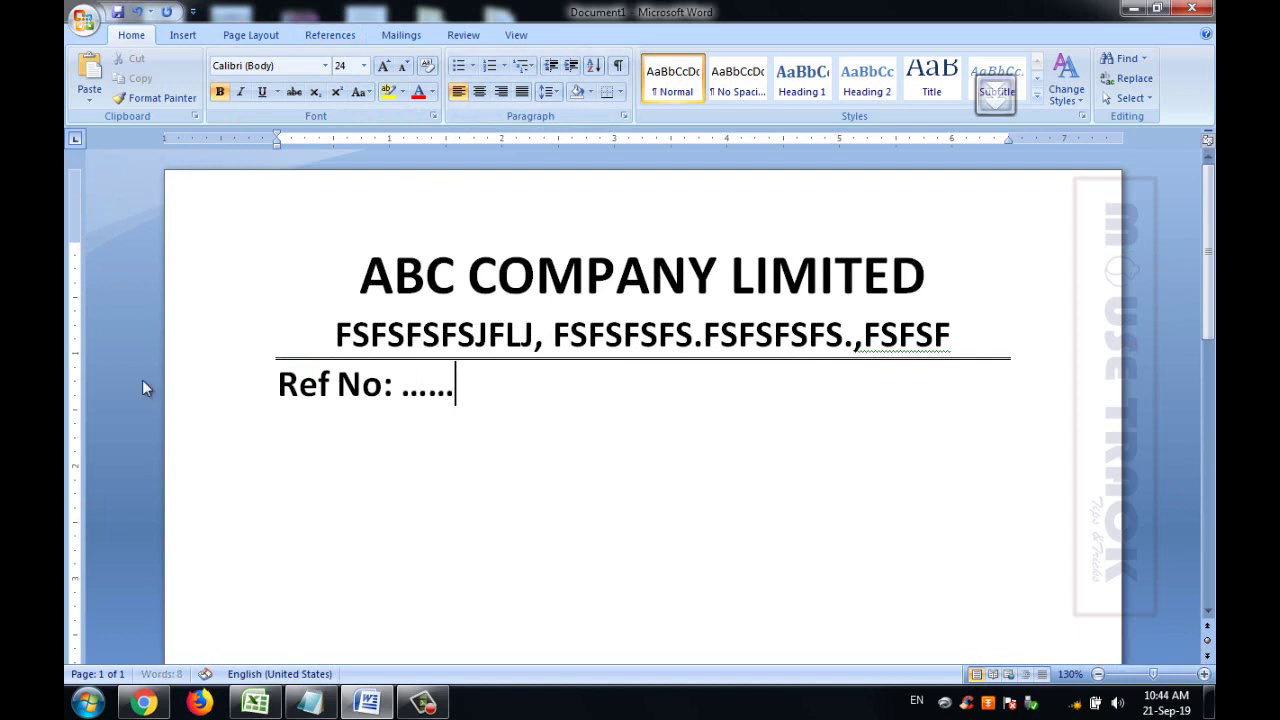
pyautogui.click(186, 389)
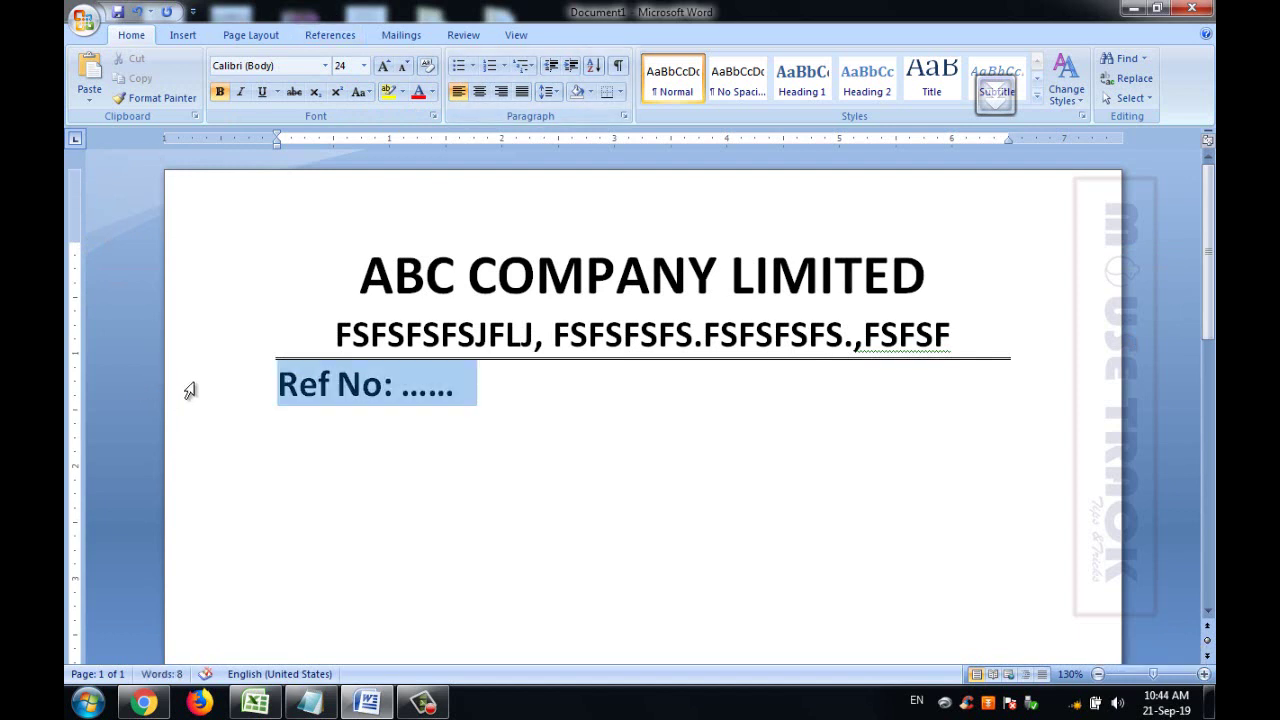
pyautogui.click(353, 64)
pyautogui.write('10')
pyautogui.press('Return')
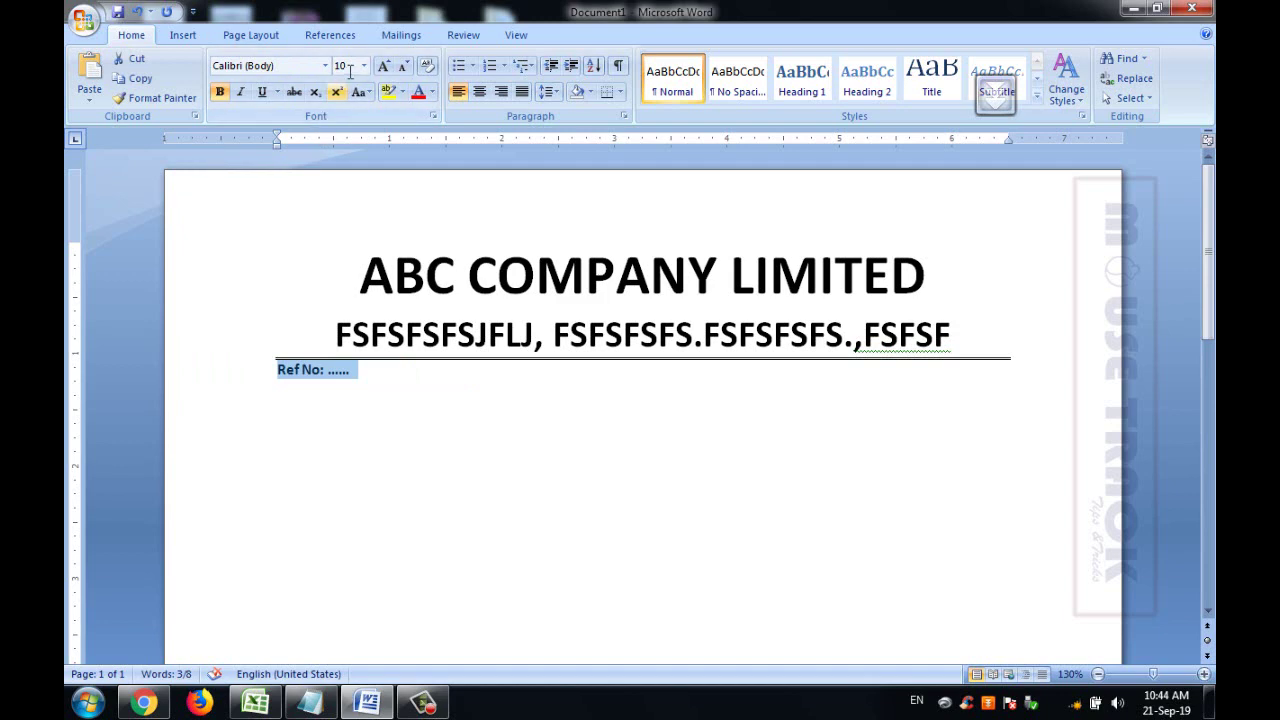
pyautogui.write('12')
pyautogui.press('Return')
pyautogui.hotkey('ctrl', 'b')
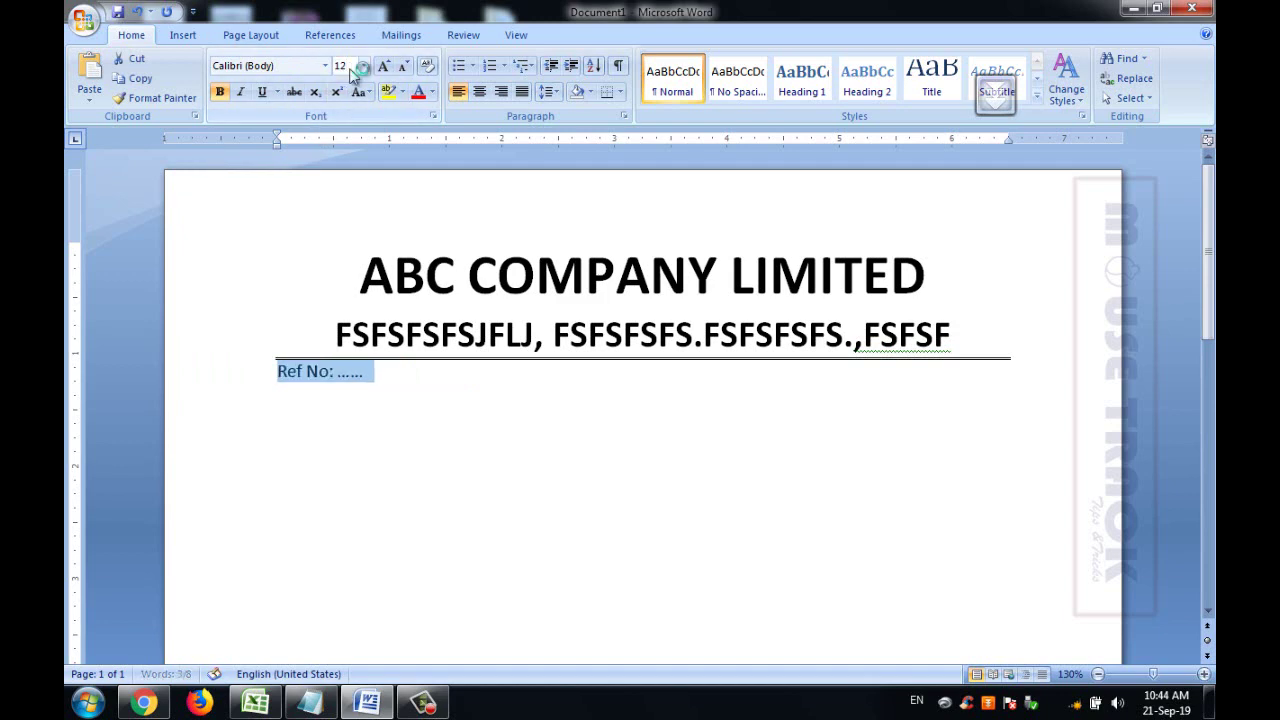
pyautogui.click(298, 67)
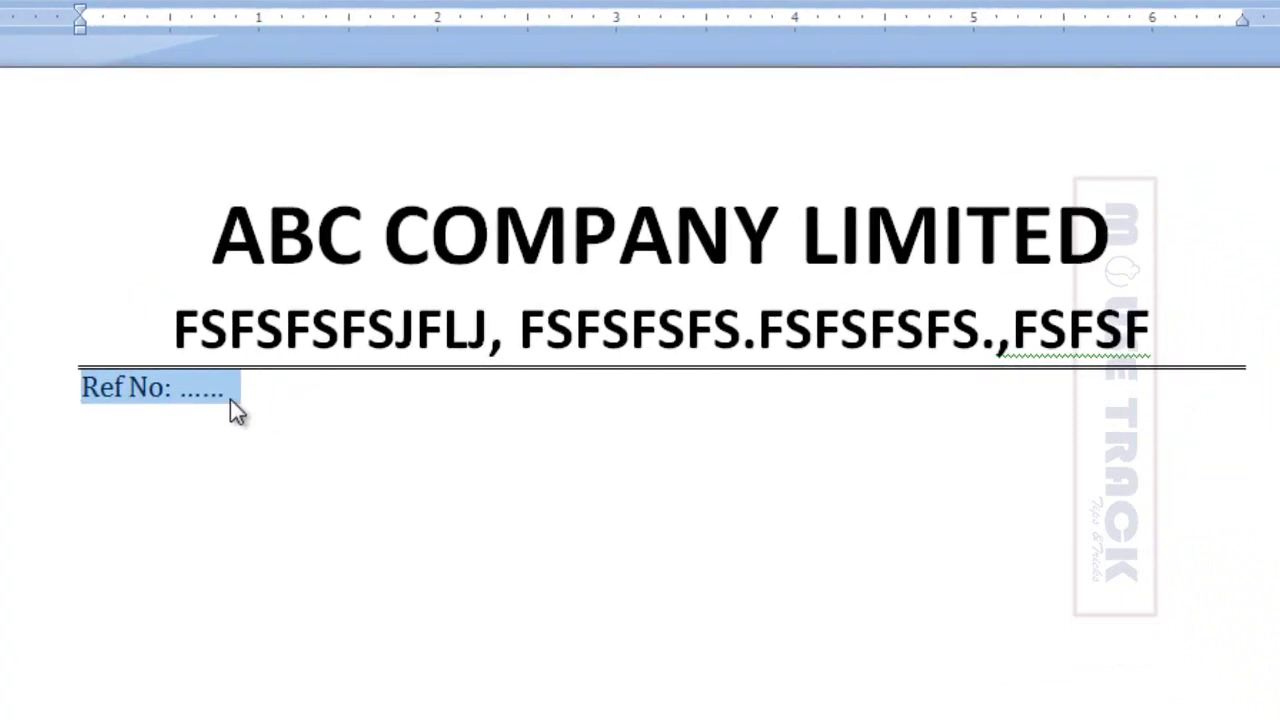
# - Lengthen the Ref No dots, add a blank line above, and append 'Date: ..............', left-aligned
pyautogui.click(230, 400)
pyautogui.write('.............')
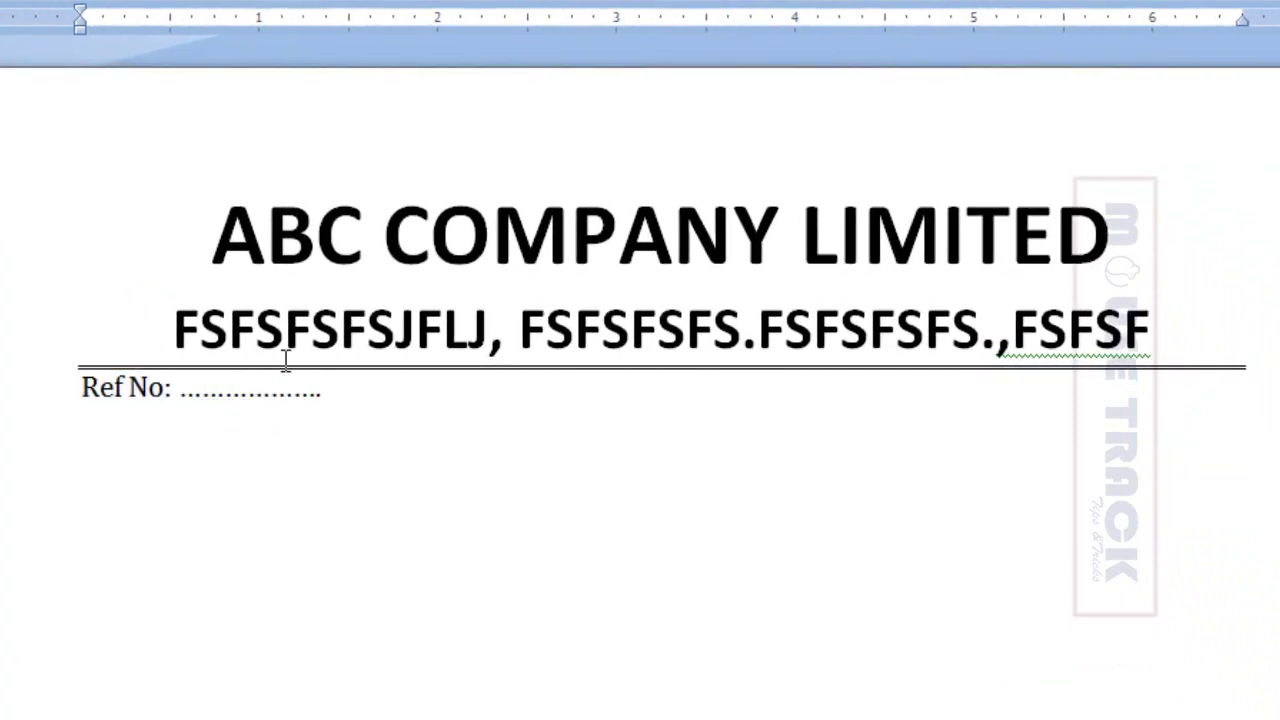
pyautogui.write('...............')
pyautogui.press('Return')
pyautogui.click(489, 423)
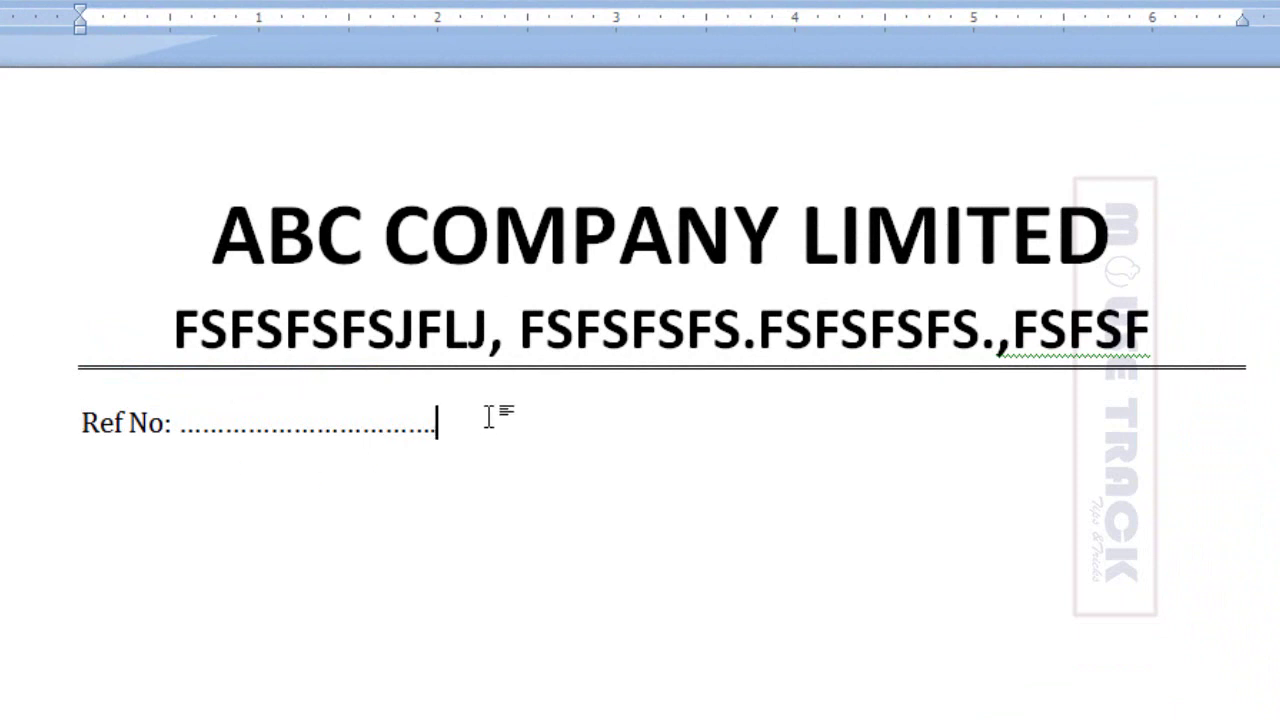
pyautogui.write('Date: ........................')
pyautogui.click(455, 425)
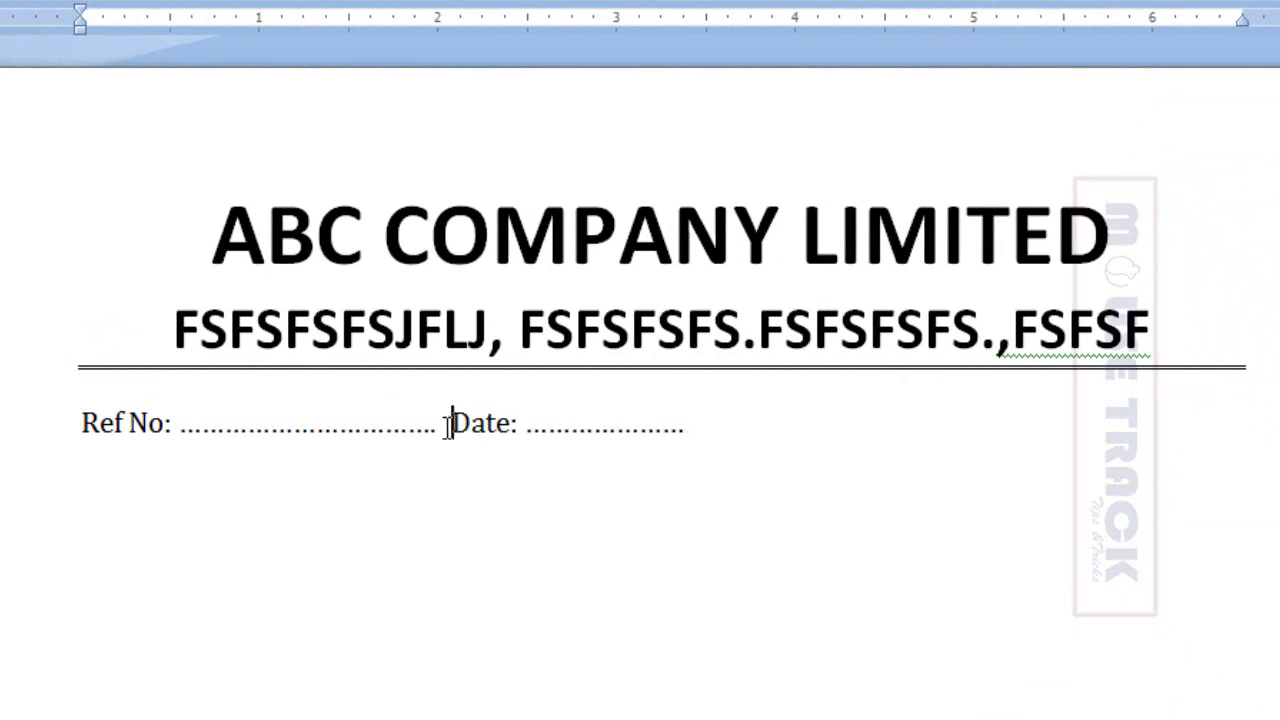
pyautogui.hotkey('ctrl', 'r')
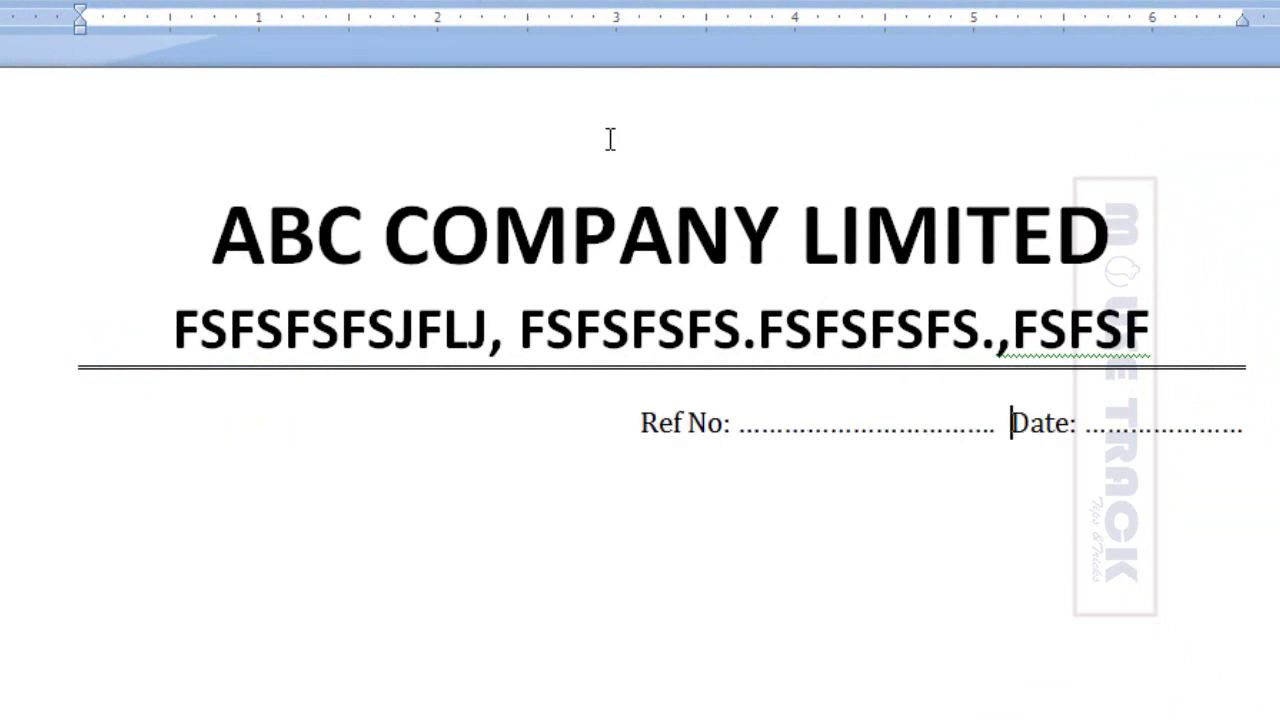
pyautogui.hotkey('ctrl', 'l')
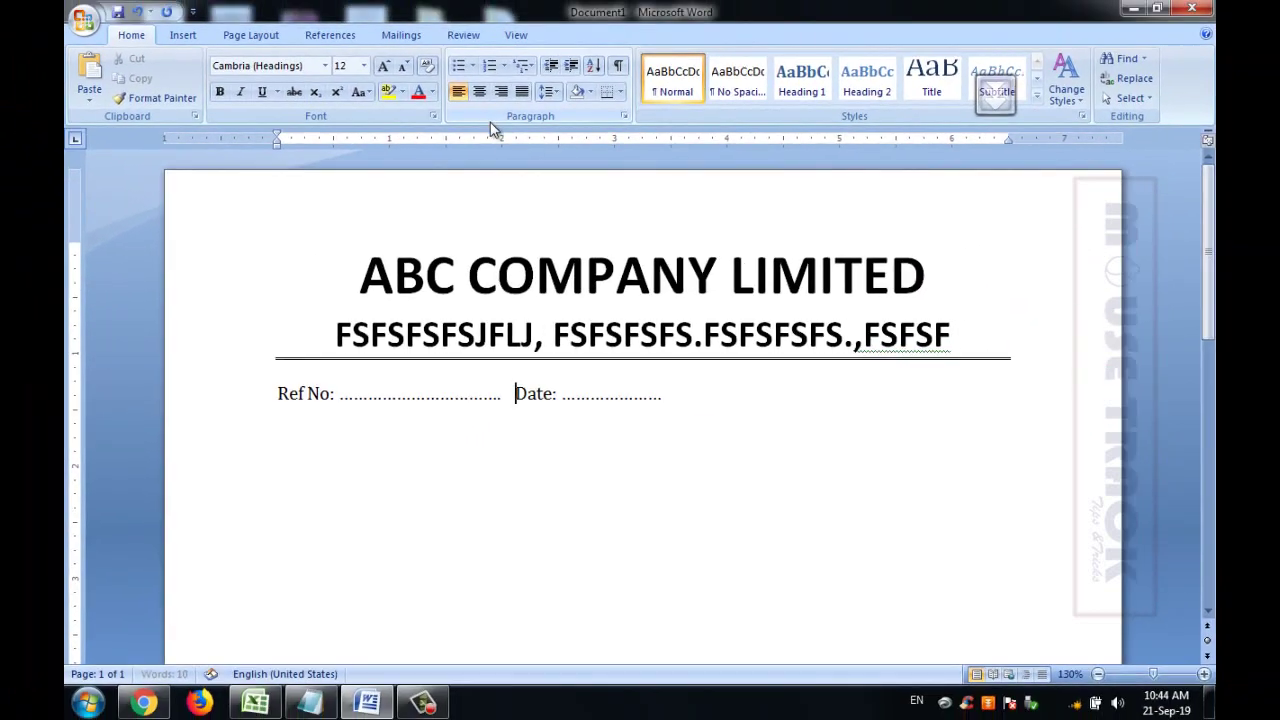
# - Tab 'Date: ……' out toward the right margin, keeping its dots on the Ref No line
pyautogui.press('Tab')
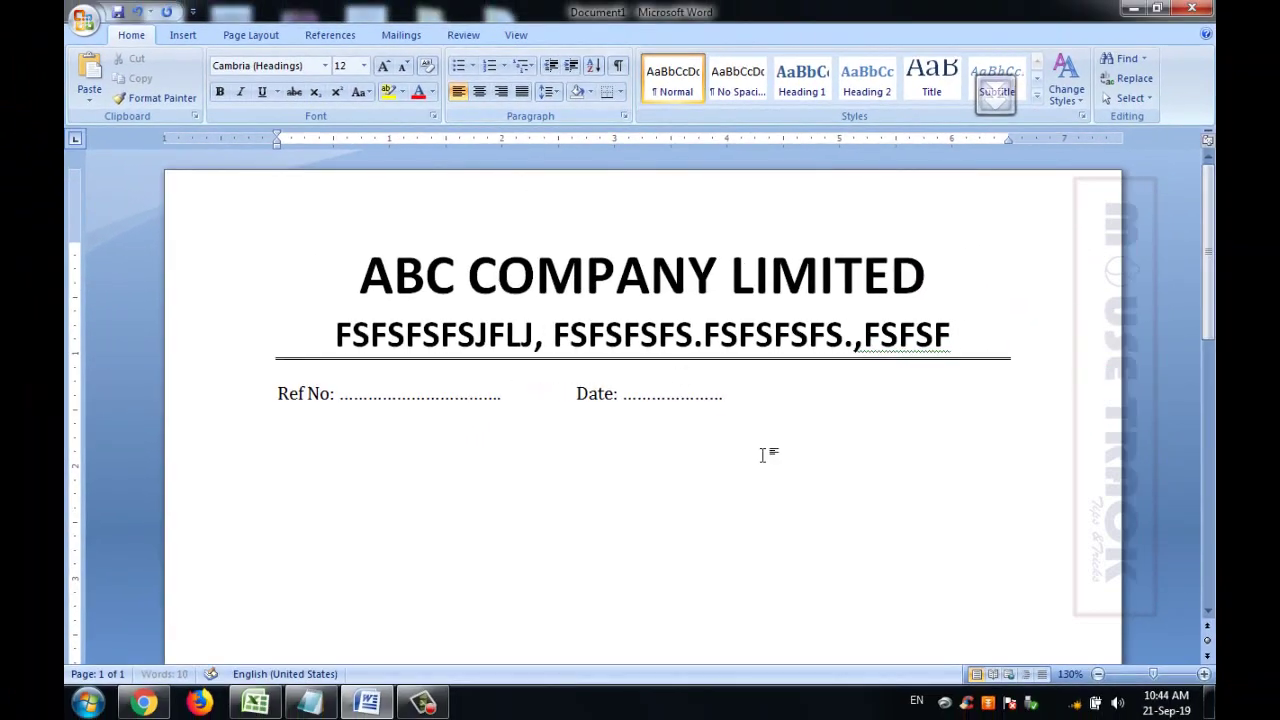
pyautogui.press('Tab')
pyautogui.press('Tab')
pyautogui.press('Tab')
pyautogui.press('Tab')
pyautogui.press('Tab')
pyautogui.press('Tab')
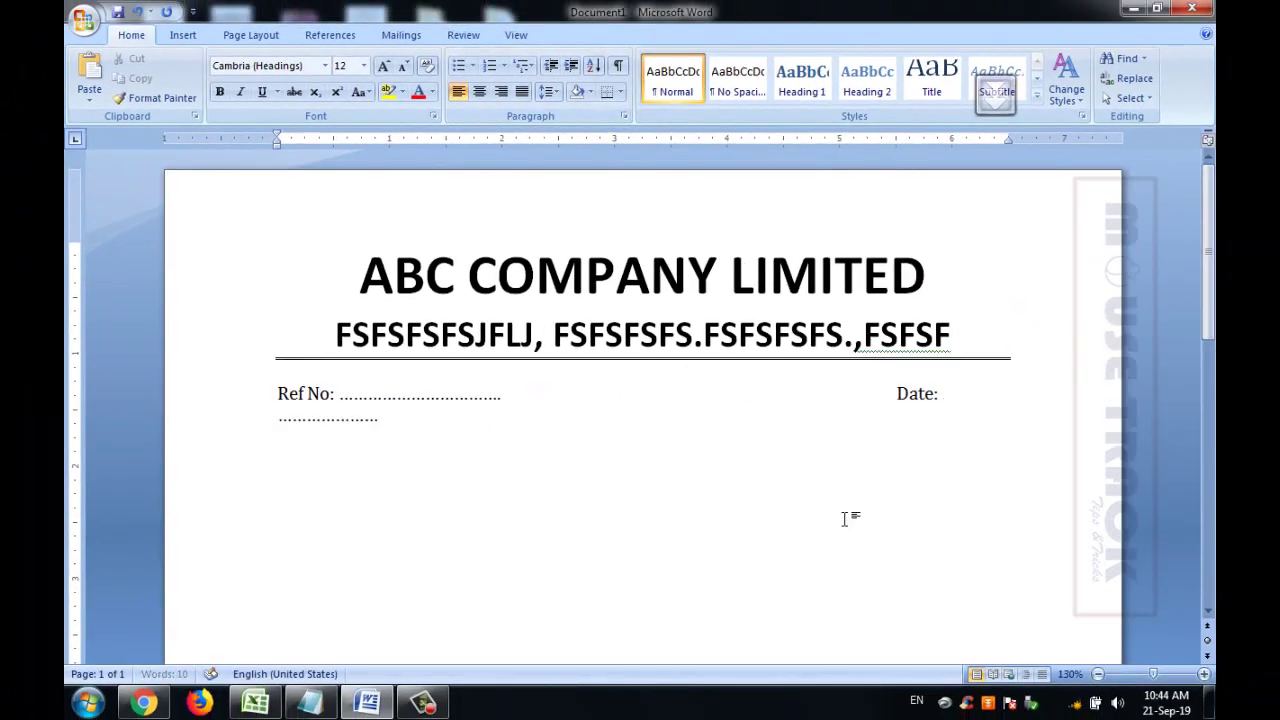
pyautogui.press('BackSpace')
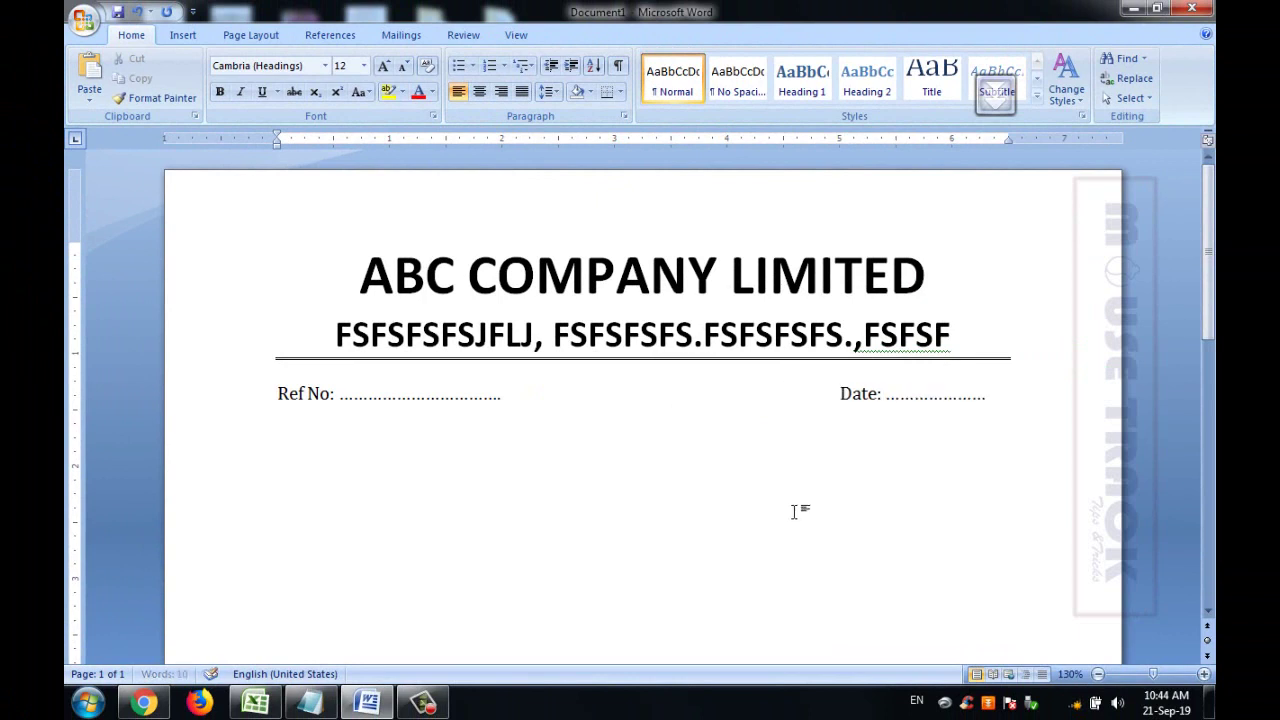
pyautogui.click(843, 399)
pyautogui.press('Tab')
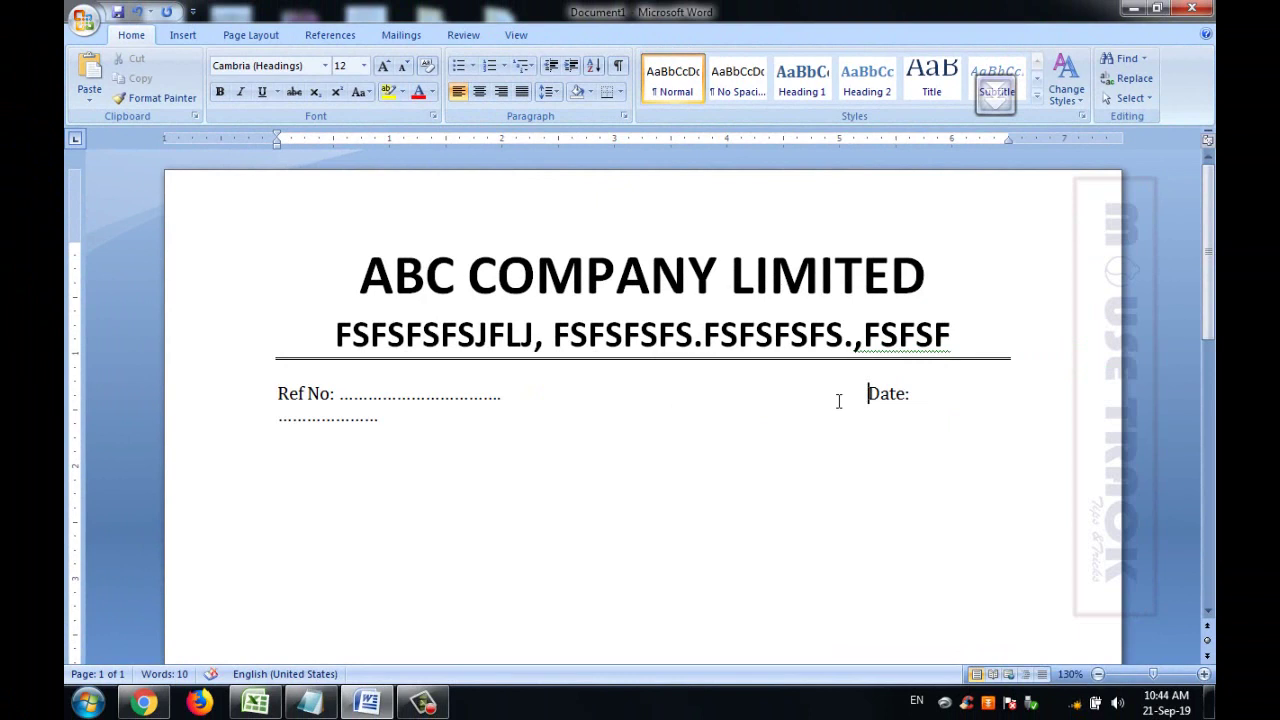
pyautogui.press('BackSpace')
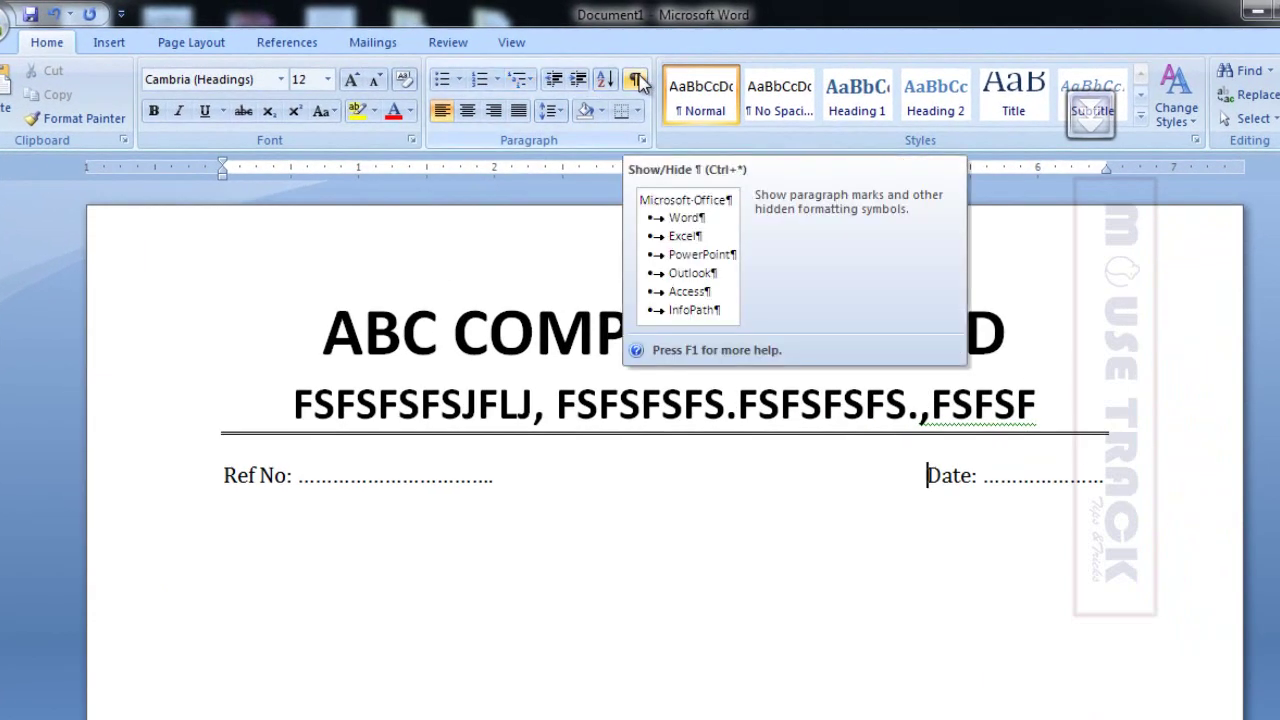
pyautogui.click(637, 80)
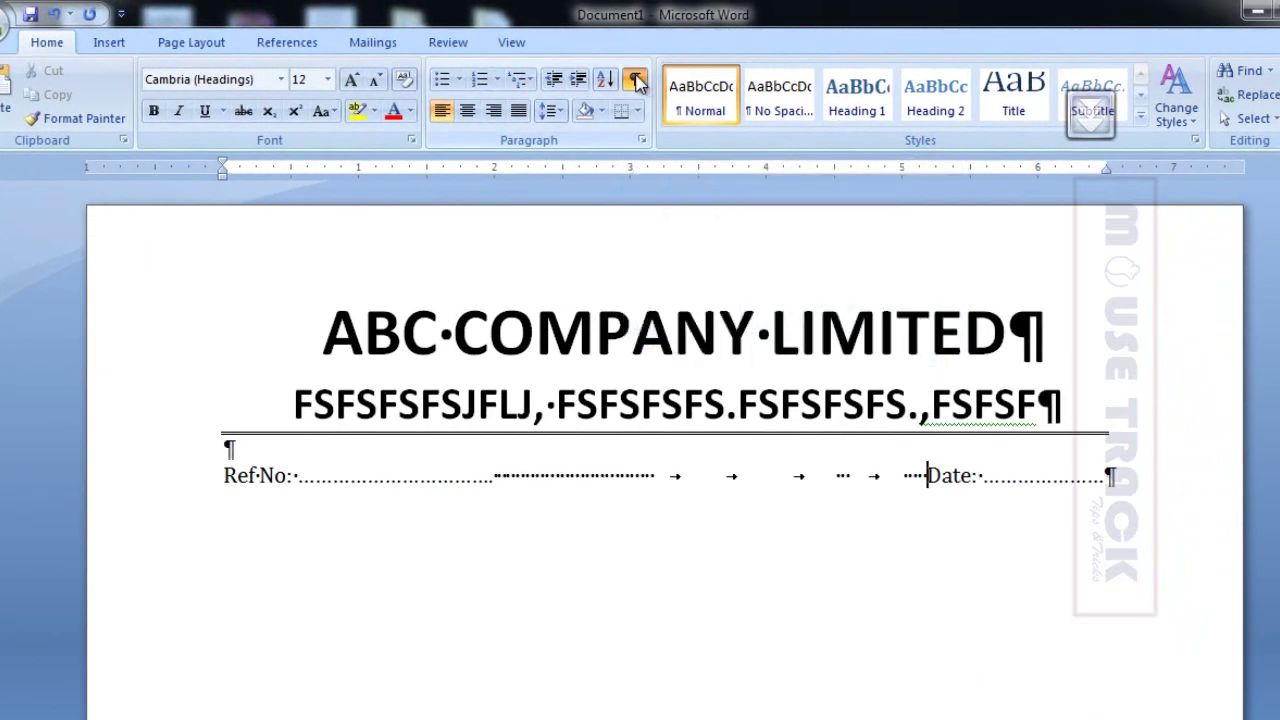
pyautogui.doubleClick(516, 476)
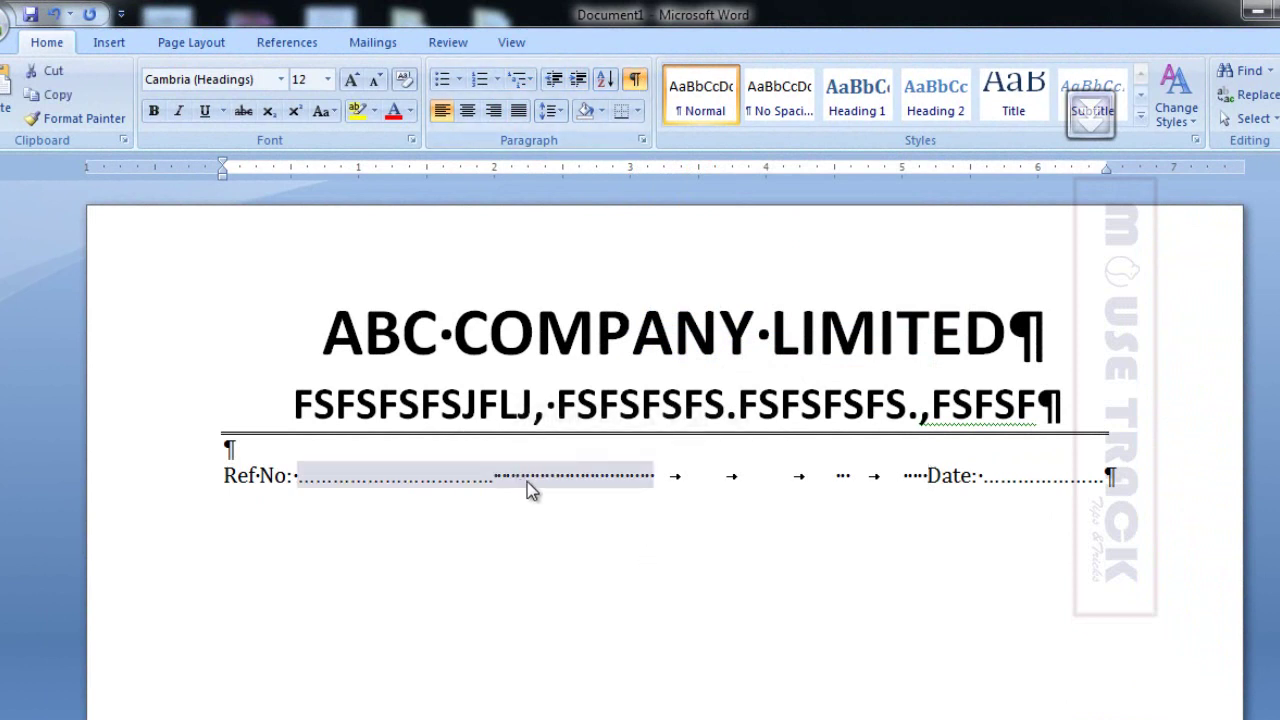
pyautogui.click(526, 477)
pyautogui.moveTo(496, 476); pyautogui.dragTo(652, 476)
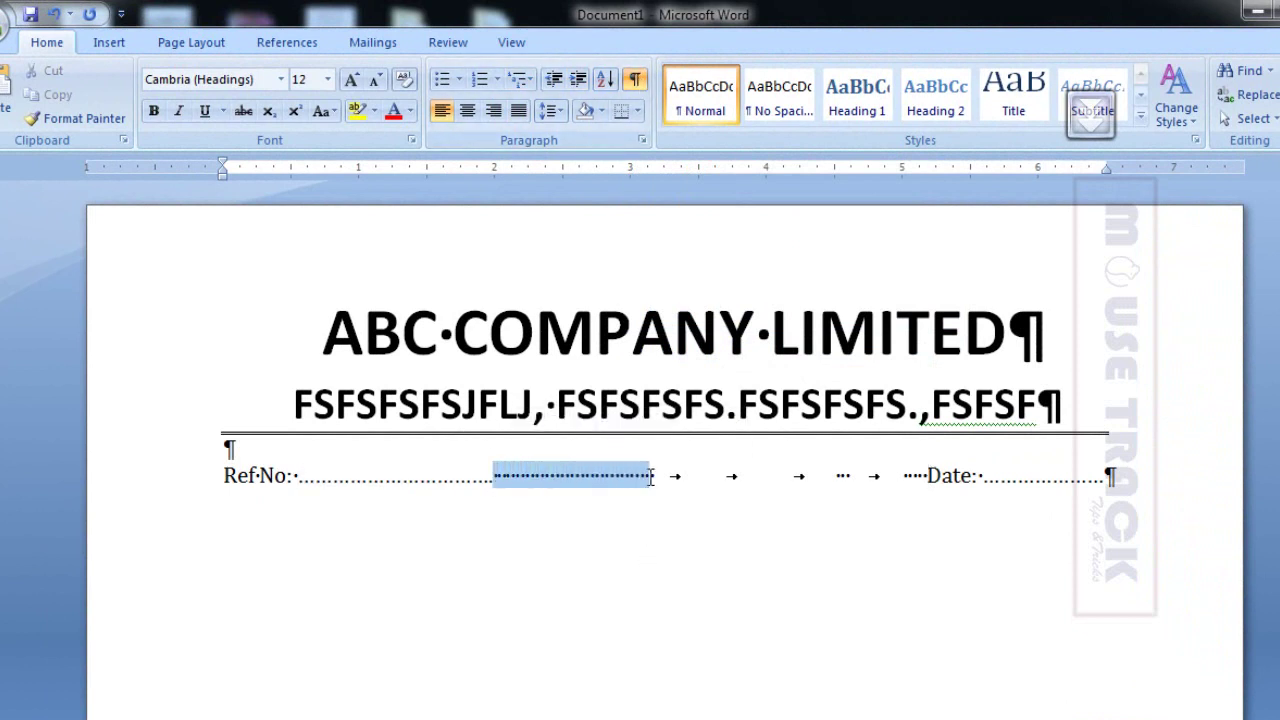
pyautogui.click(768, 477)
pyautogui.click(850, 477)
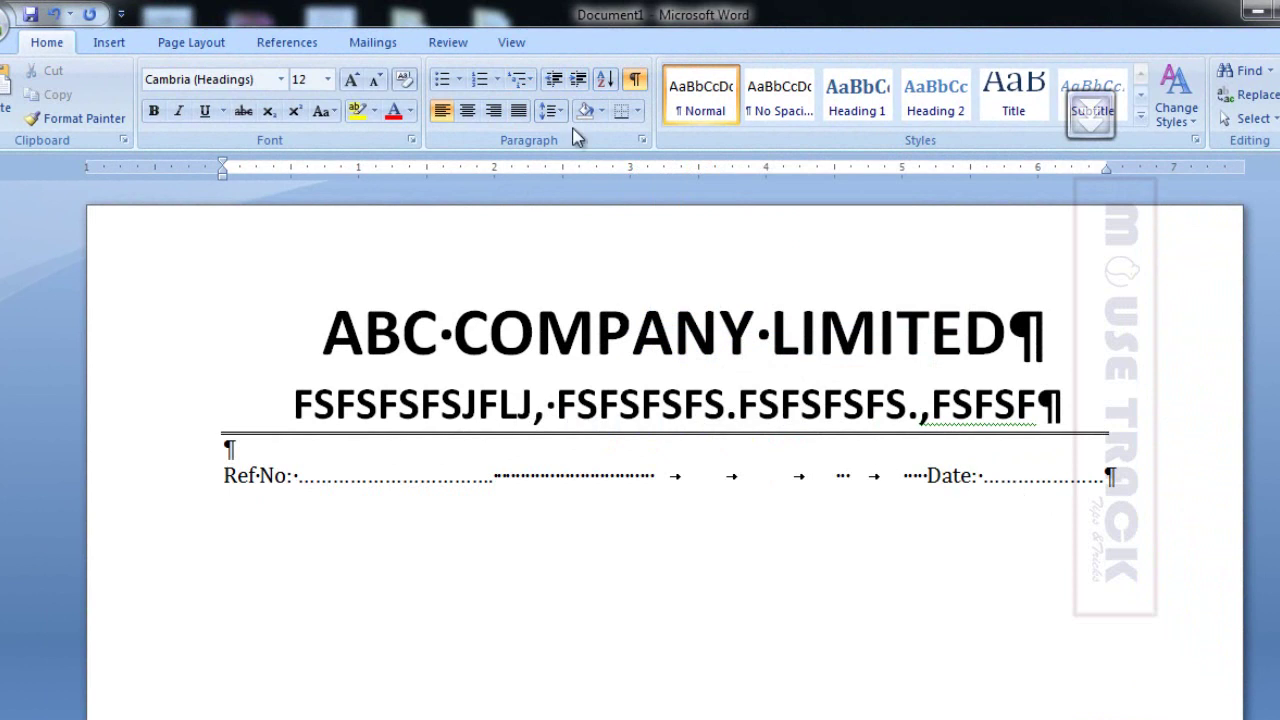
pyautogui.click(634, 81)
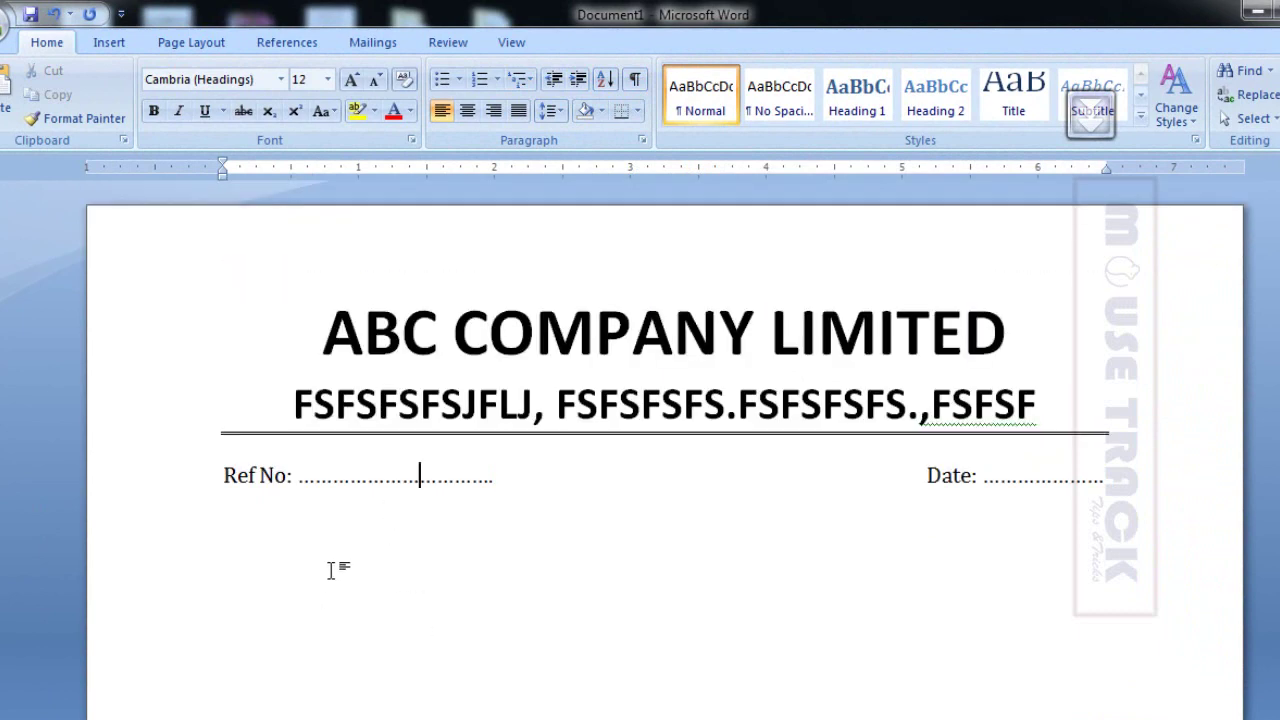
# - Set Paper size to A4 on the Paper tab of the Page Setup dialog
pyautogui.click(205, 44)
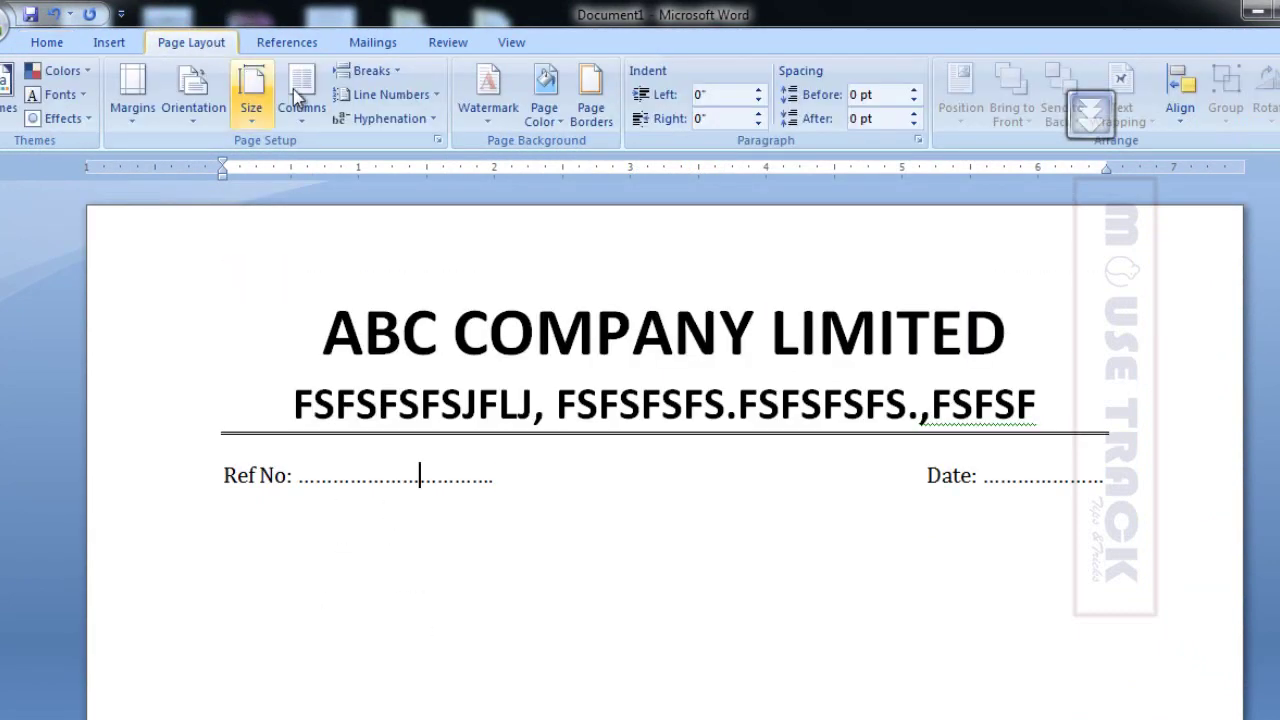
pyautogui.click(437, 141)
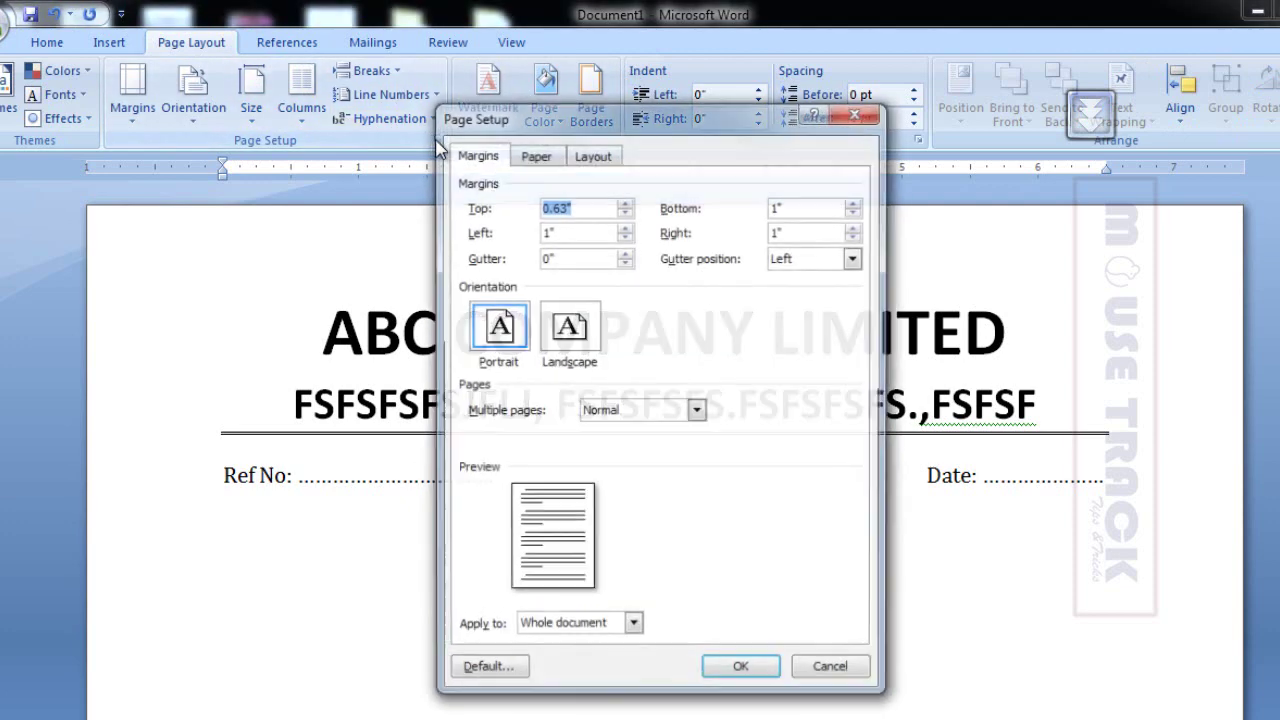
pyautogui.click(536, 156)
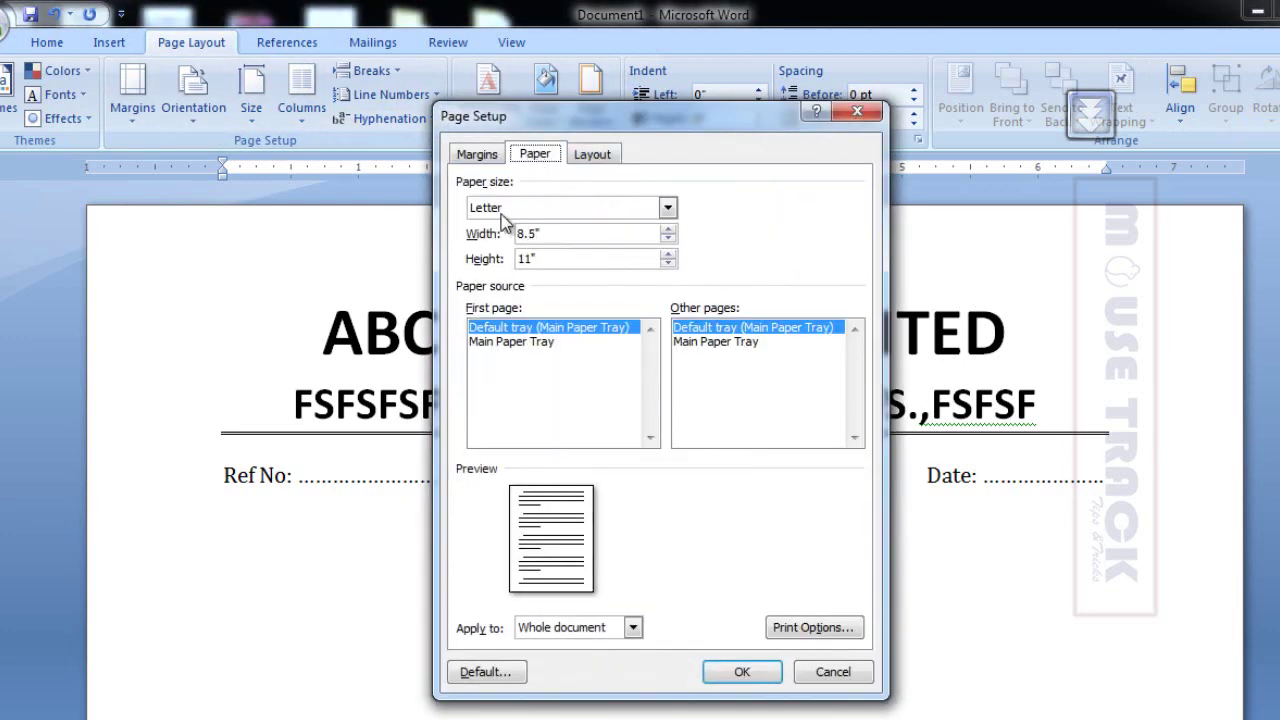
pyautogui.click(545, 208)
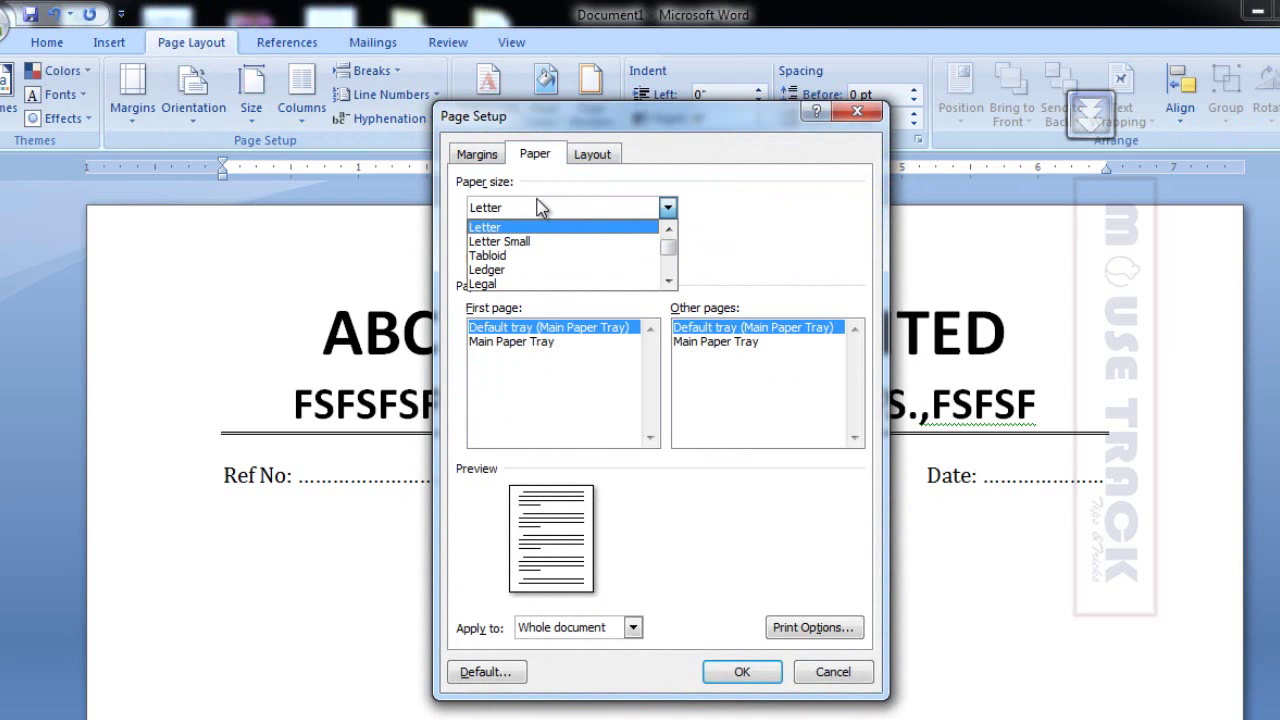
pyautogui.press('Down')
pyautogui.press('Down')
pyautogui.press('Down')
pyautogui.press('Down')
pyautogui.press('Down')
pyautogui.press('Down')
pyautogui.press('Down')
pyautogui.press('Down')
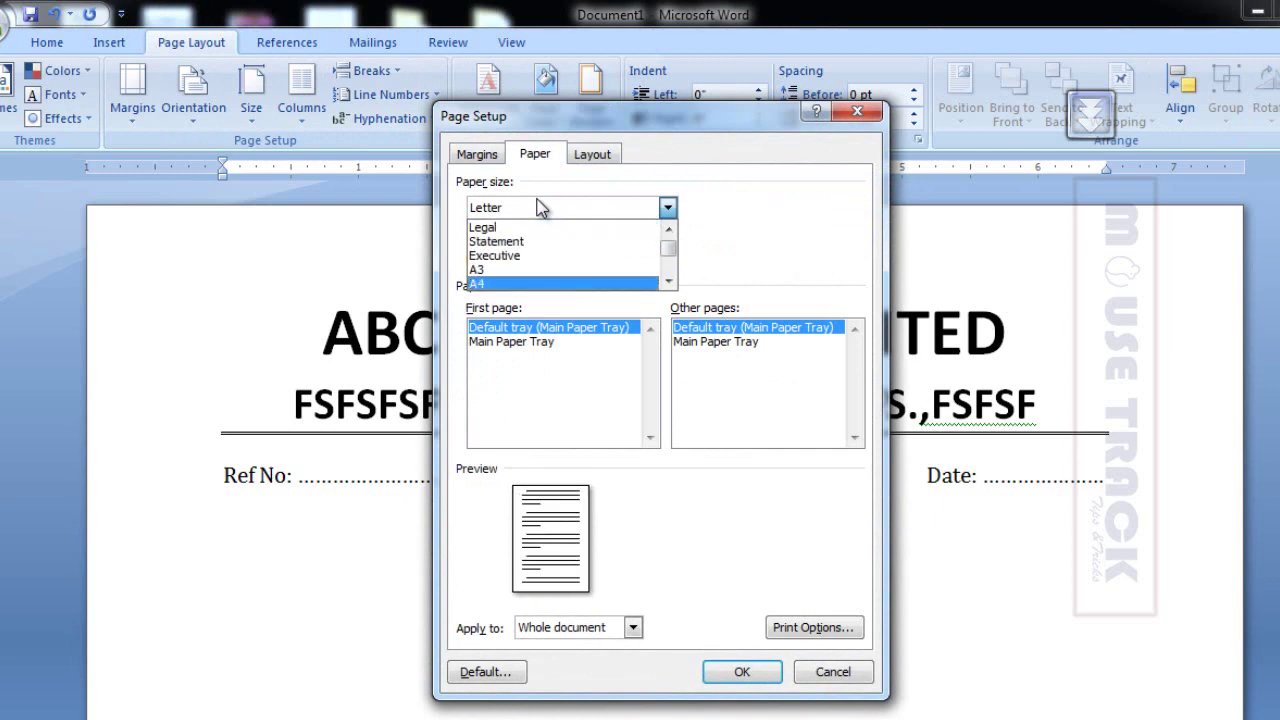
pyautogui.press('Return')
pyautogui.click(742, 672)
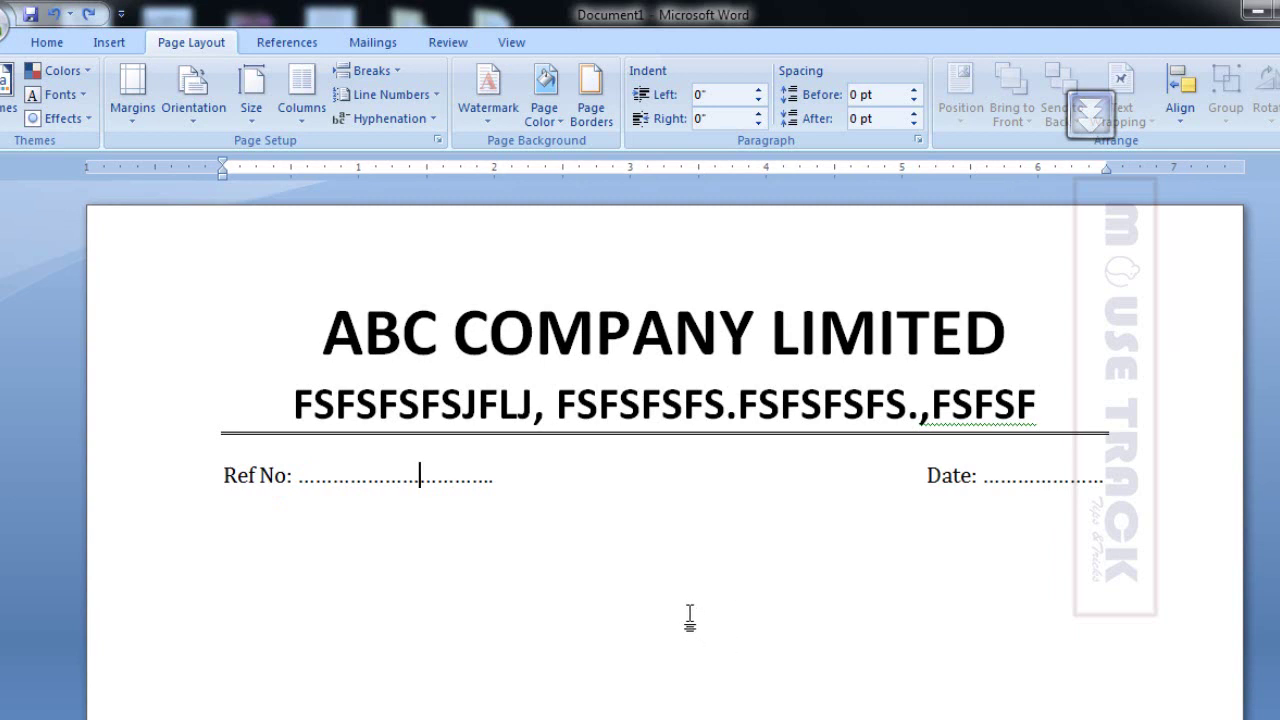
# - Remove a tab before Date: and insert a blank line above the Ref No line
pyautogui.hotkey('ctrl', 'Right')
pyautogui.click(151, 490)
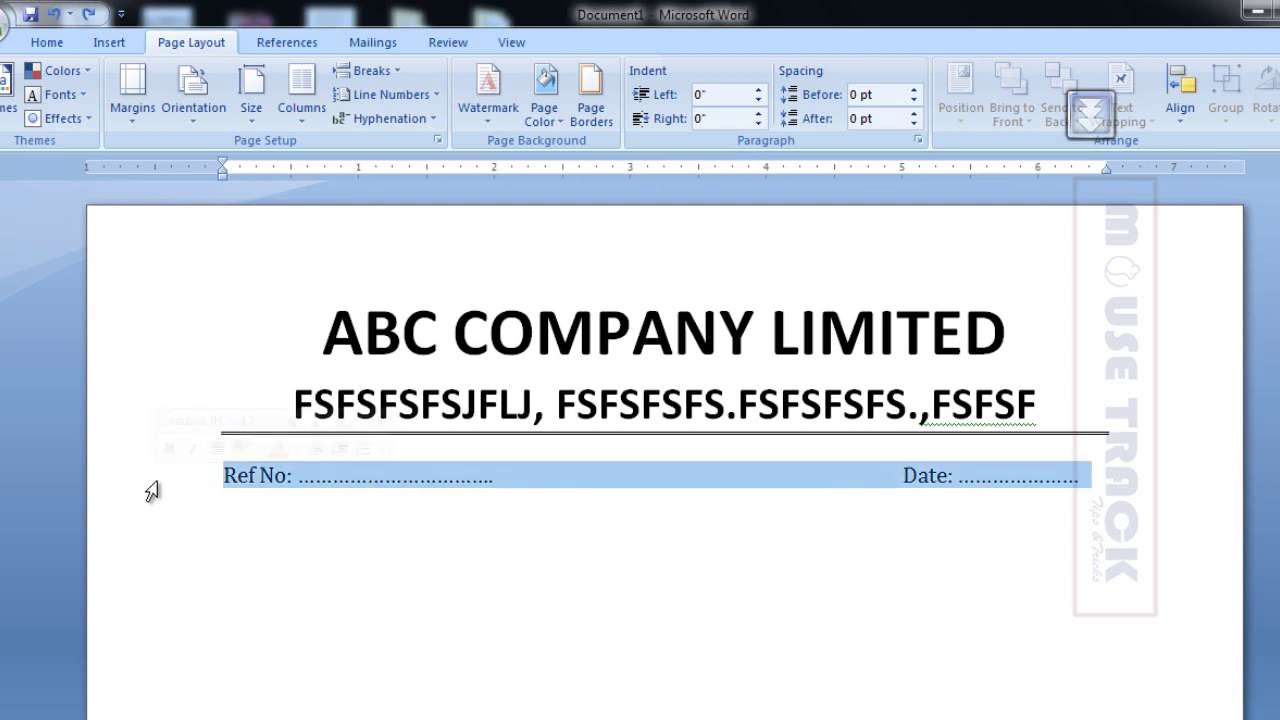
pyautogui.press('Left')
pyautogui.press('Return')
pyautogui.press('Return')
pyautogui.press('Return')
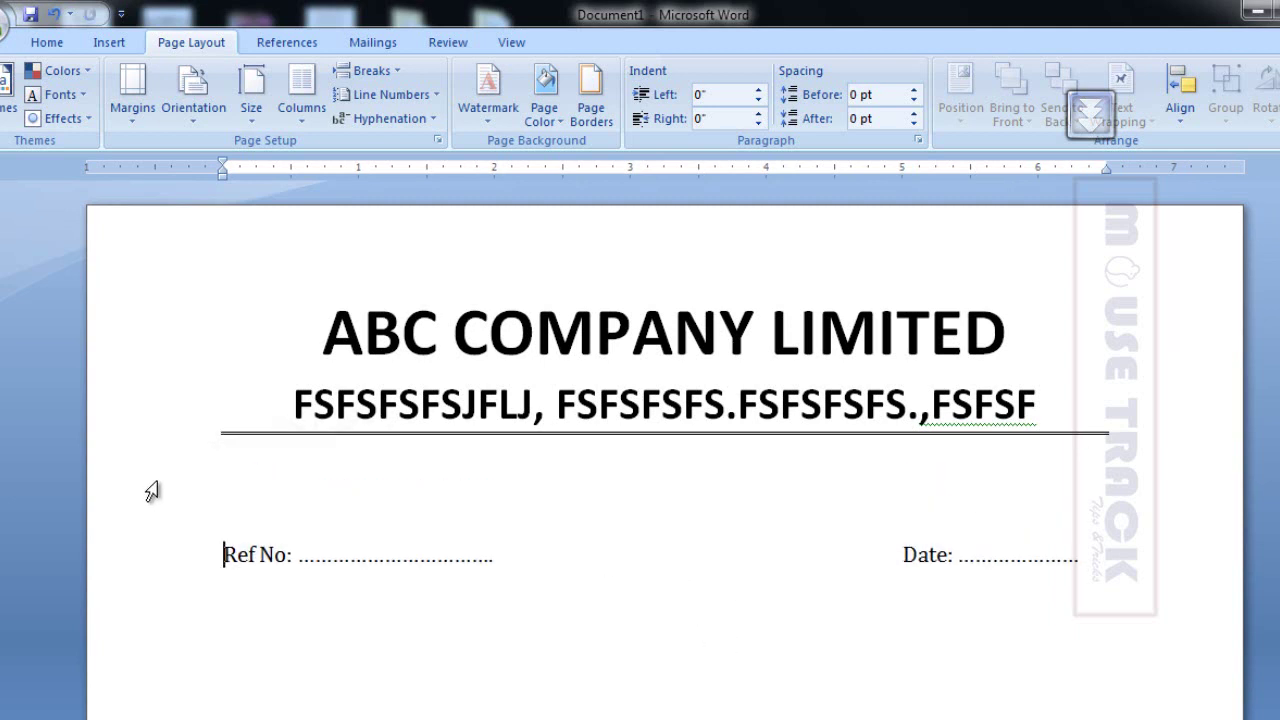
pyautogui.press('Up')
pyautogui.press('Up')
pyautogui.press('Up')
pyautogui.click(109, 42)
# - Insert a one-row, two-column table and delete a character so Date: moves left
pyautogui.click(145, 100)
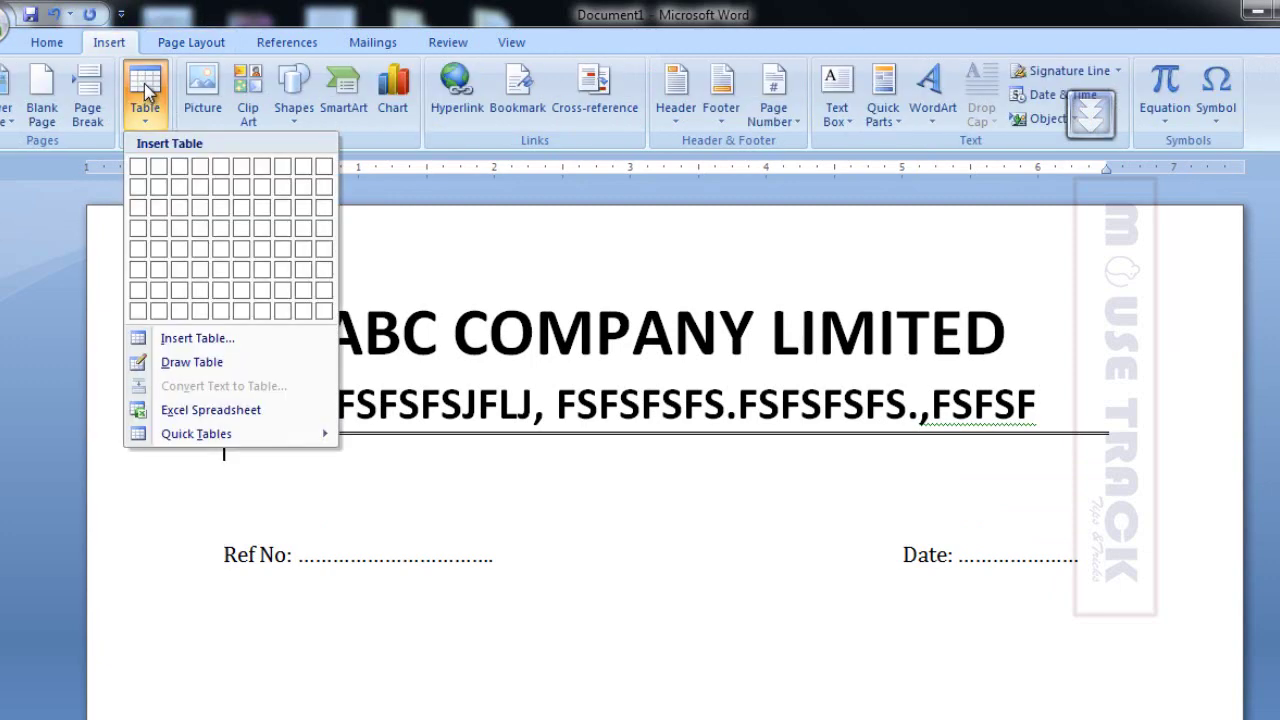
pyautogui.click(160, 168)
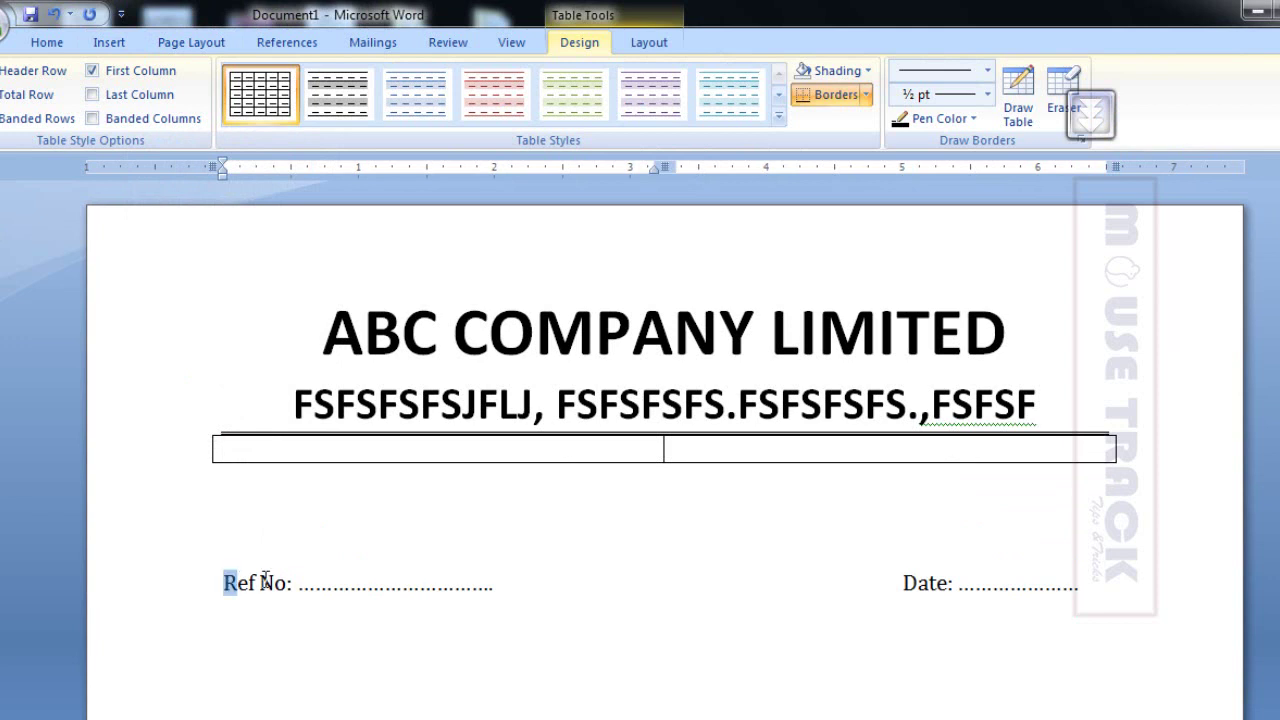
pyautogui.moveTo(228, 582)
pyautogui.mouseDown()
pyautogui.moveTo(494, 586)
pyautogui.moveTo(226, 597)
pyautogui.moveTo(234, 571)
pyautogui.mouseUp()
pyautogui.hotkey('ctrl', 'c')
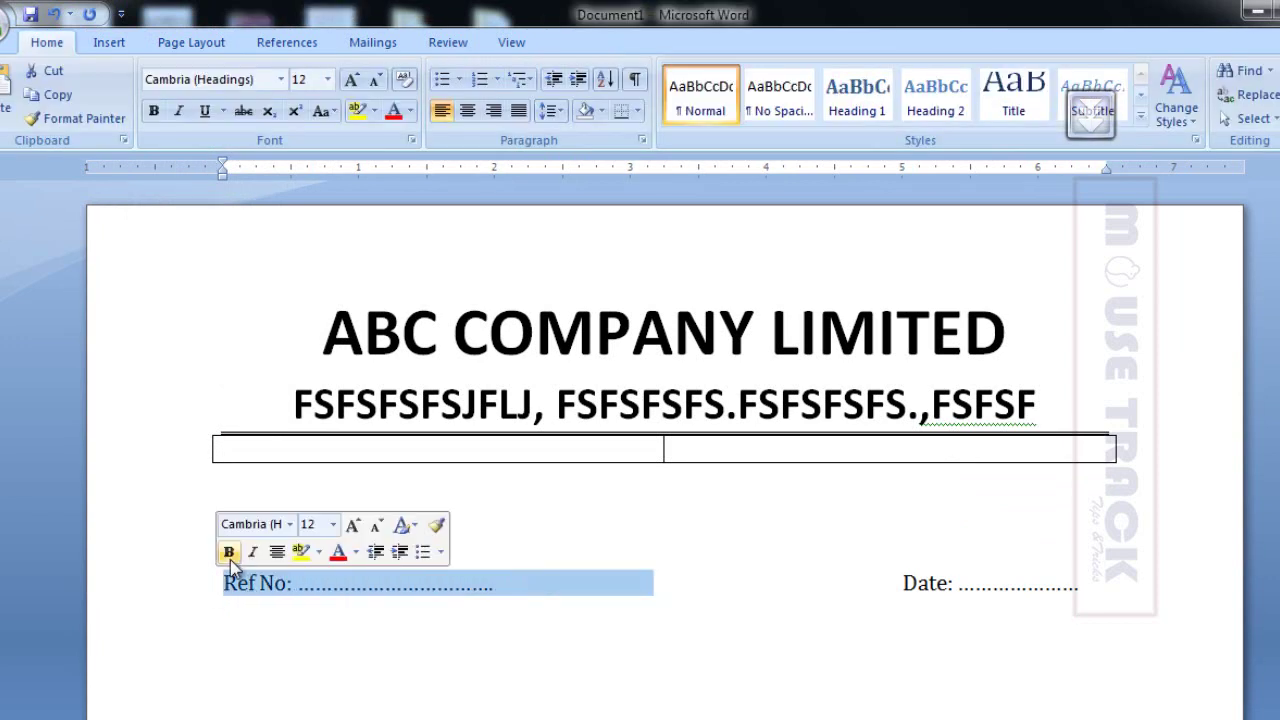
pyautogui.click(548, 585)
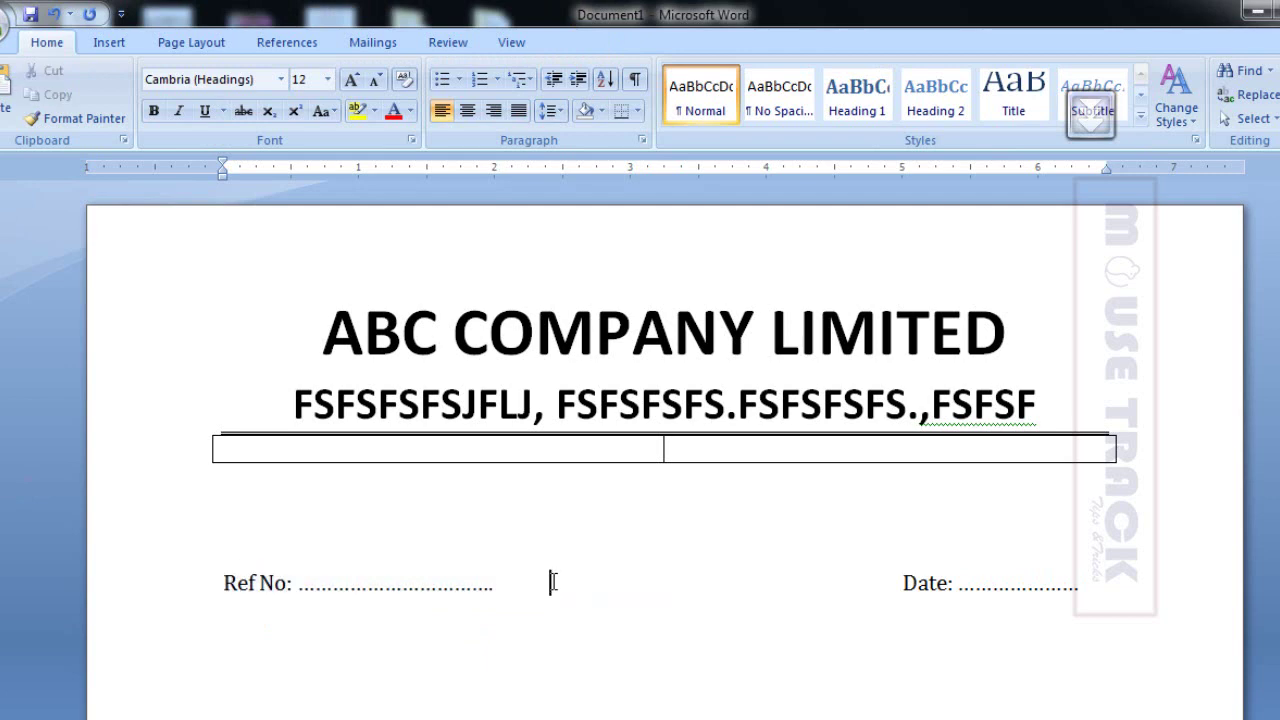
pyautogui.doubleClick(552, 582)
pyautogui.press('End')
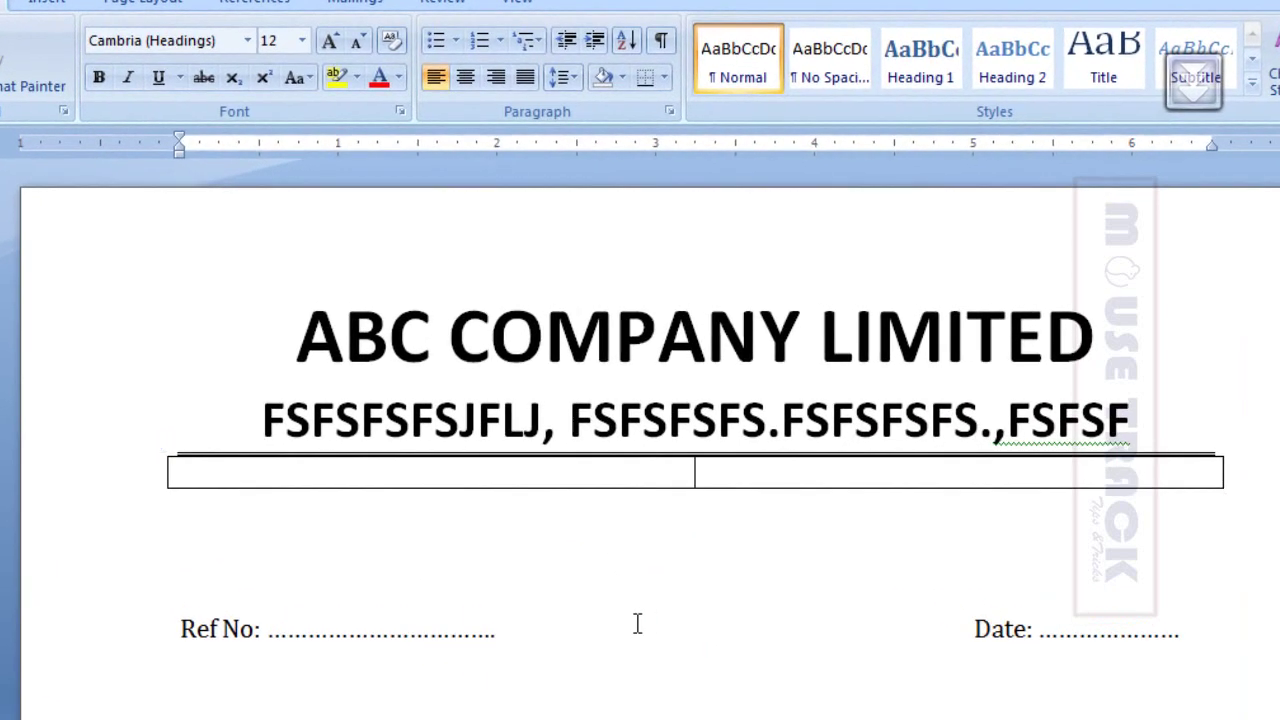
pyautogui.press('BackSpace')
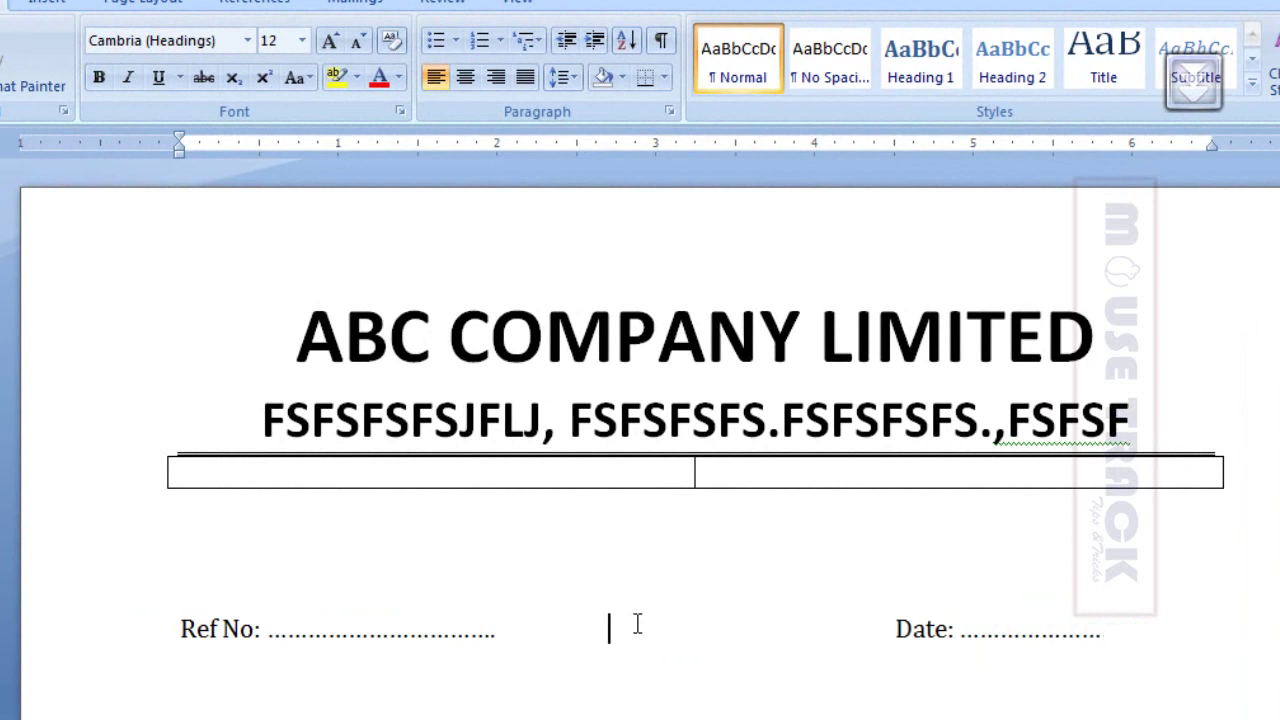
# - Delete two tabs before Date: with formatting marks shown, then hide the marks
pyautogui.click(661, 40)
pyautogui.click(495, 630)
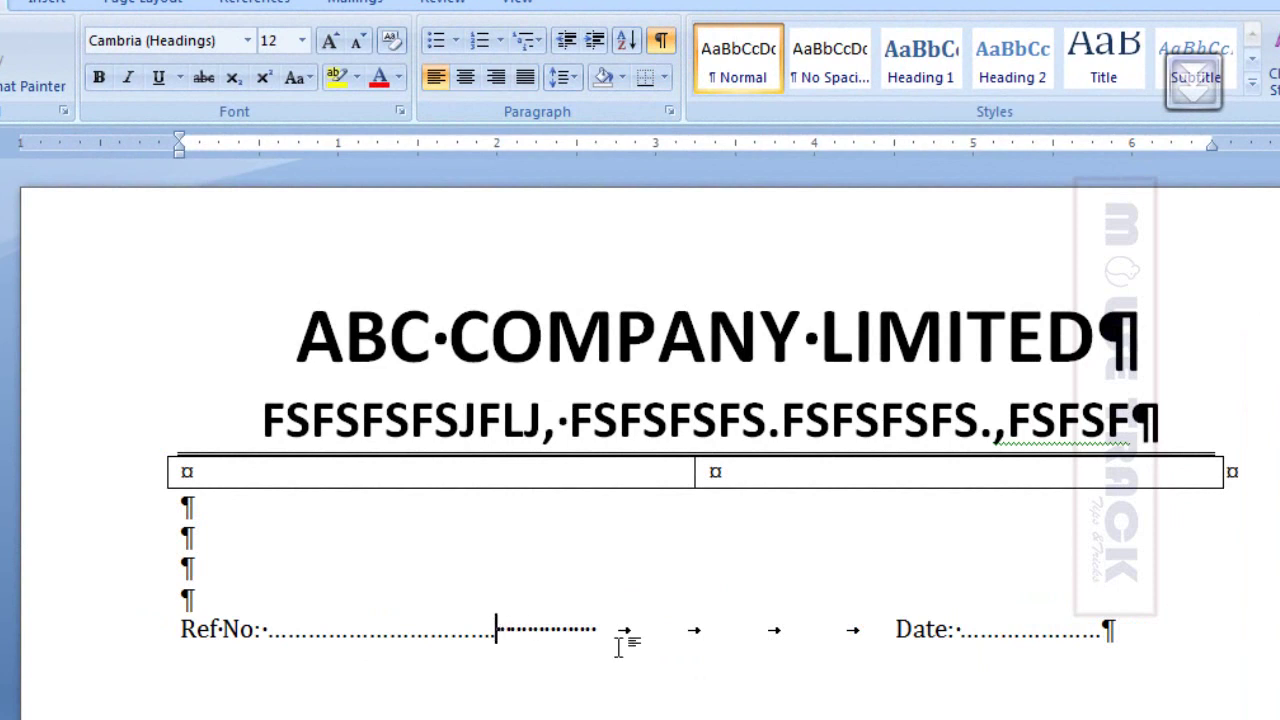
pyautogui.press('Delete')
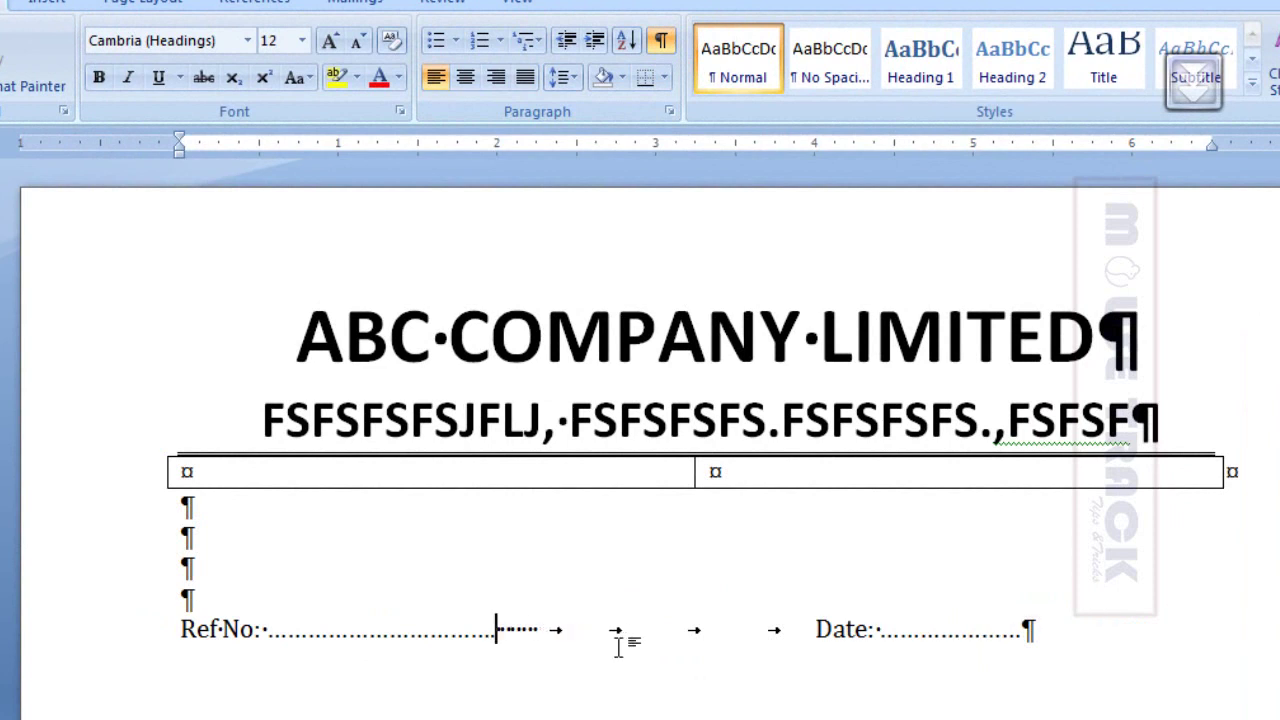
pyautogui.press('Delete')
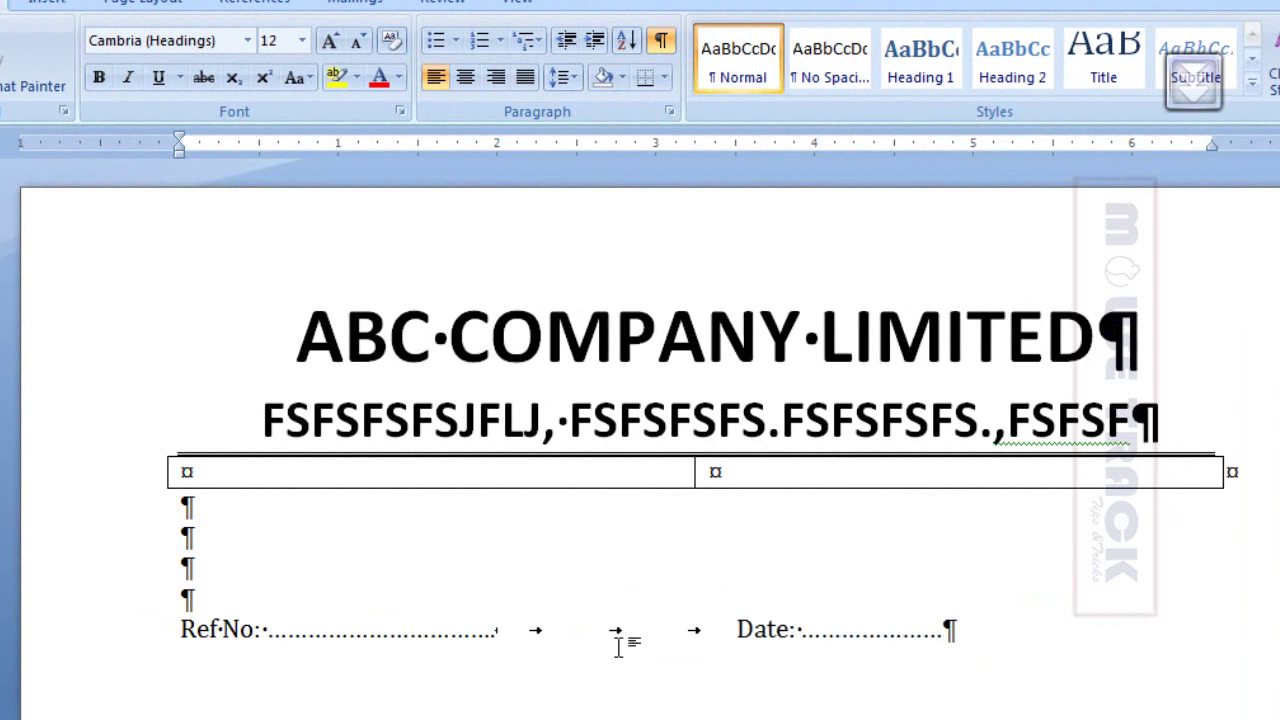
pyautogui.click(660, 40)
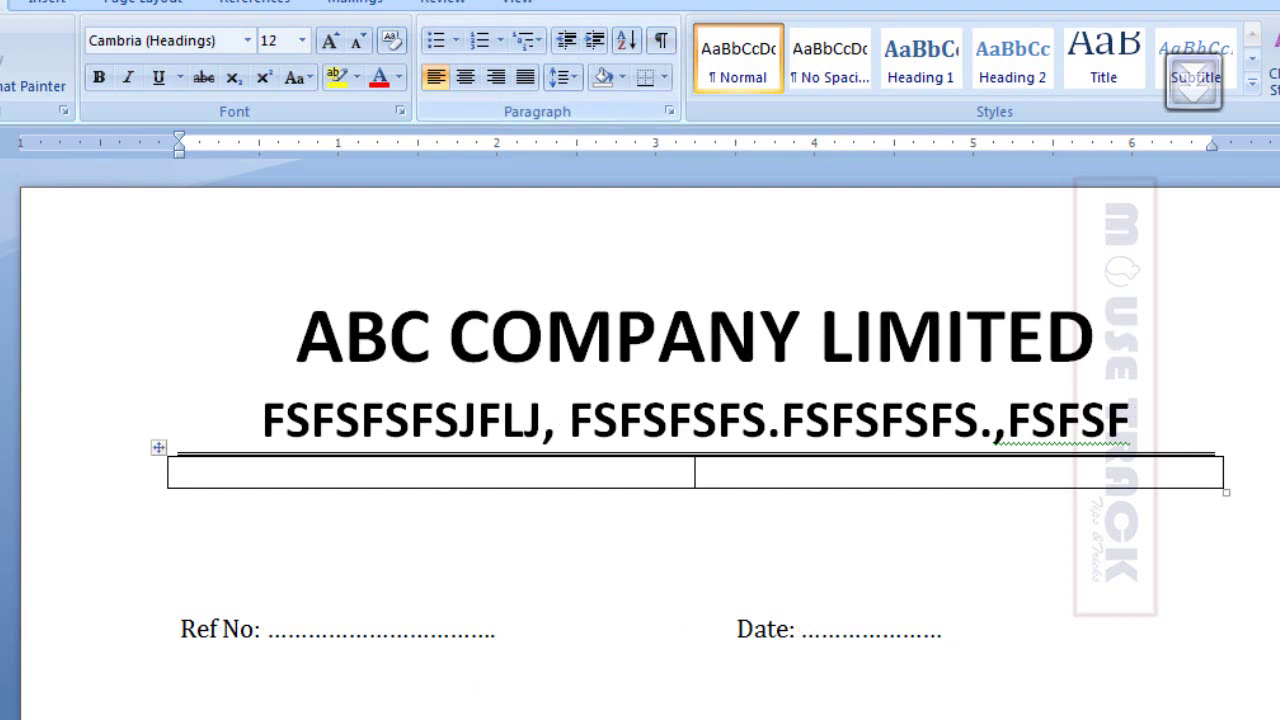
pyautogui.doubleClick(398, 641)
# - Move the Ref No line into the table's left cell
pyautogui.moveTo(182, 625); pyautogui.dragTo(490, 575)
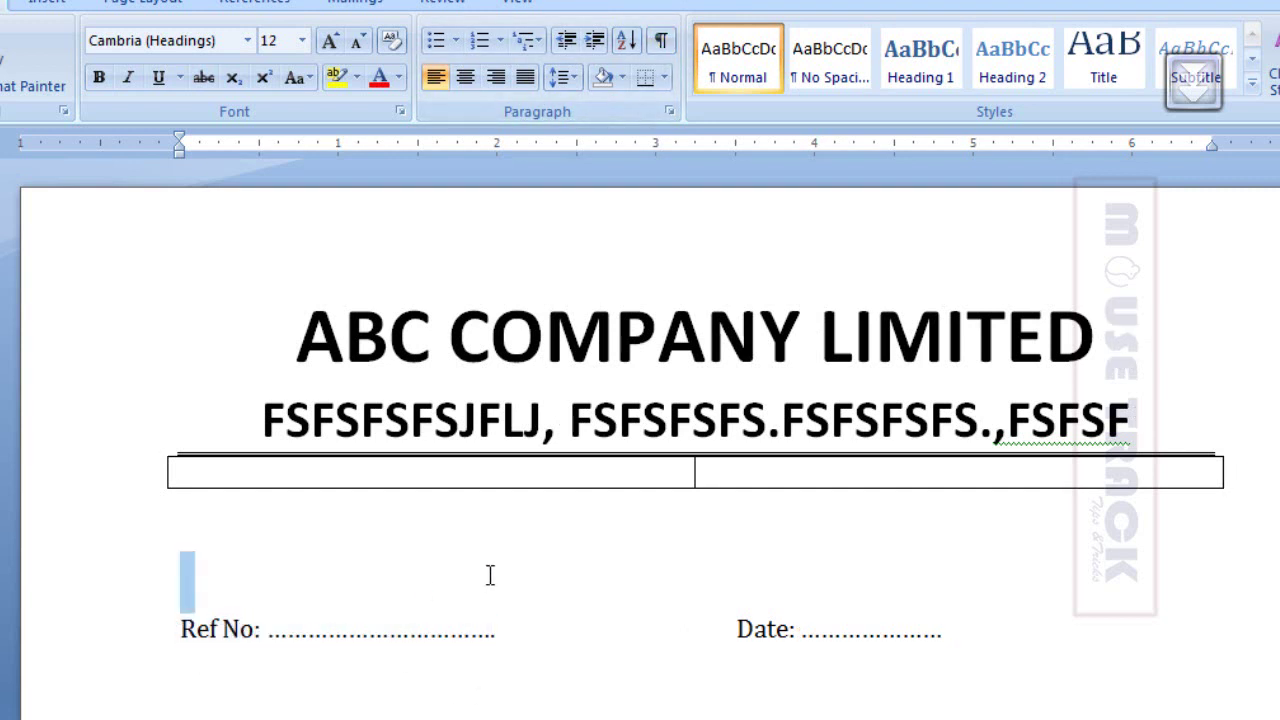
pyautogui.click(485, 622)
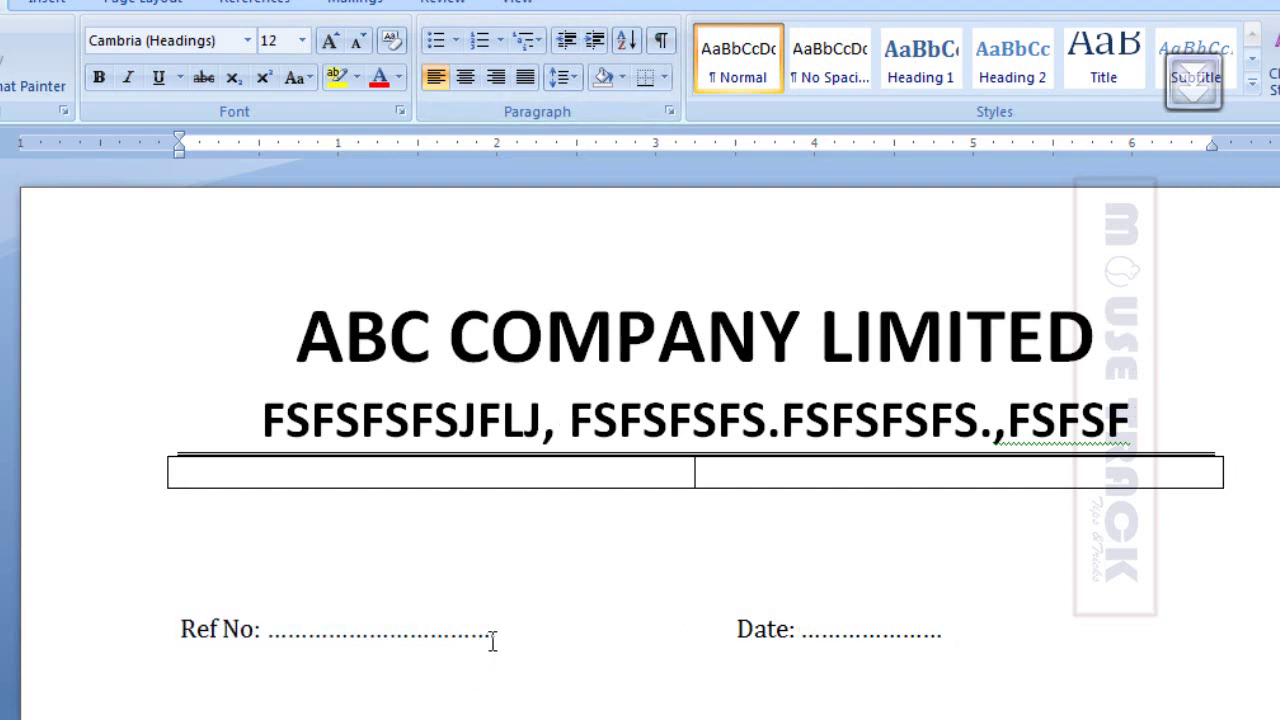
pyautogui.moveTo(492, 632); pyautogui.dragTo(197, 663)
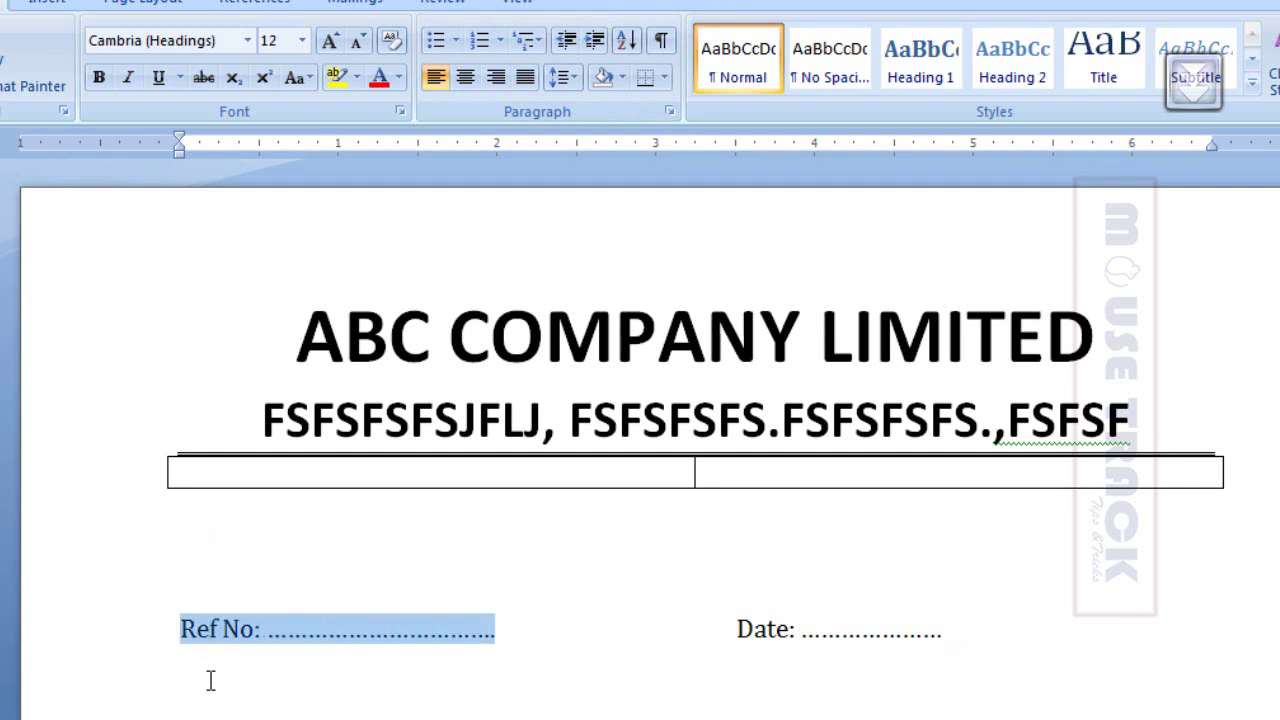
pyautogui.press('Delete')
pyautogui.click(324, 473)
pyautogui.hotkey('ctrl', 'v')
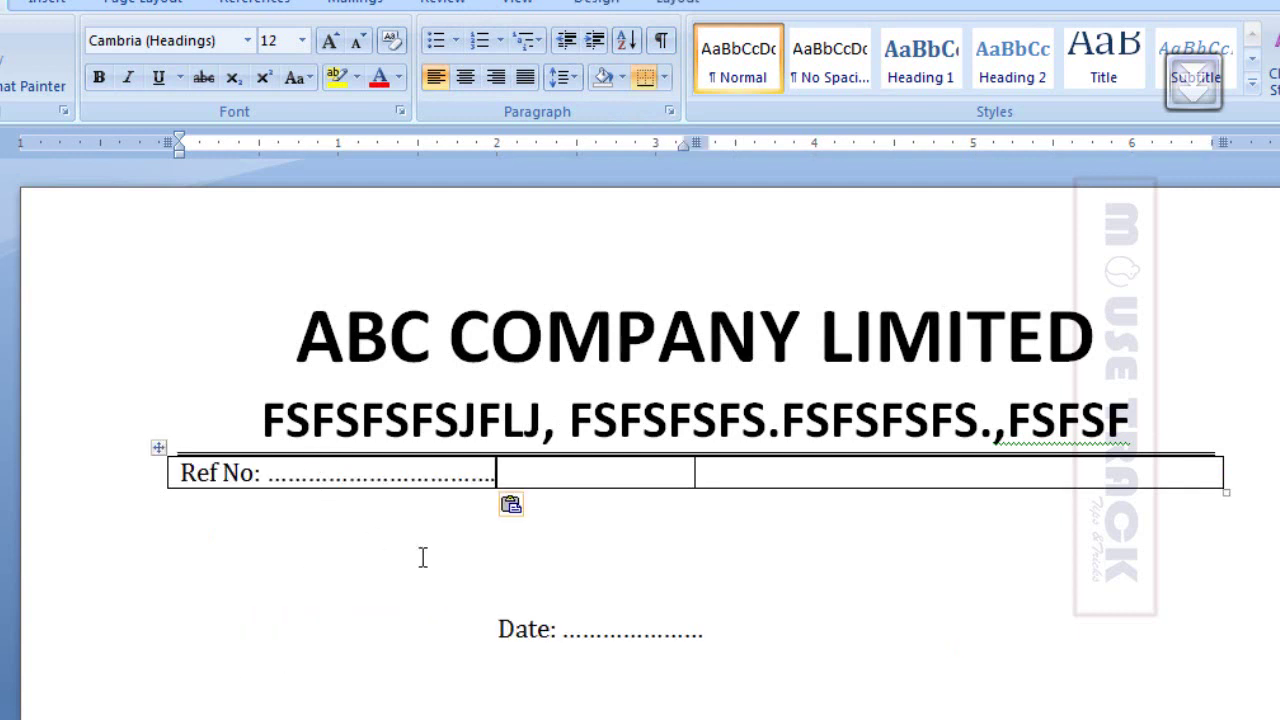
# - Cut the Date line into the right cell and right-align it there
pyautogui.moveTo(497, 629); pyautogui.dragTo(677, 623)
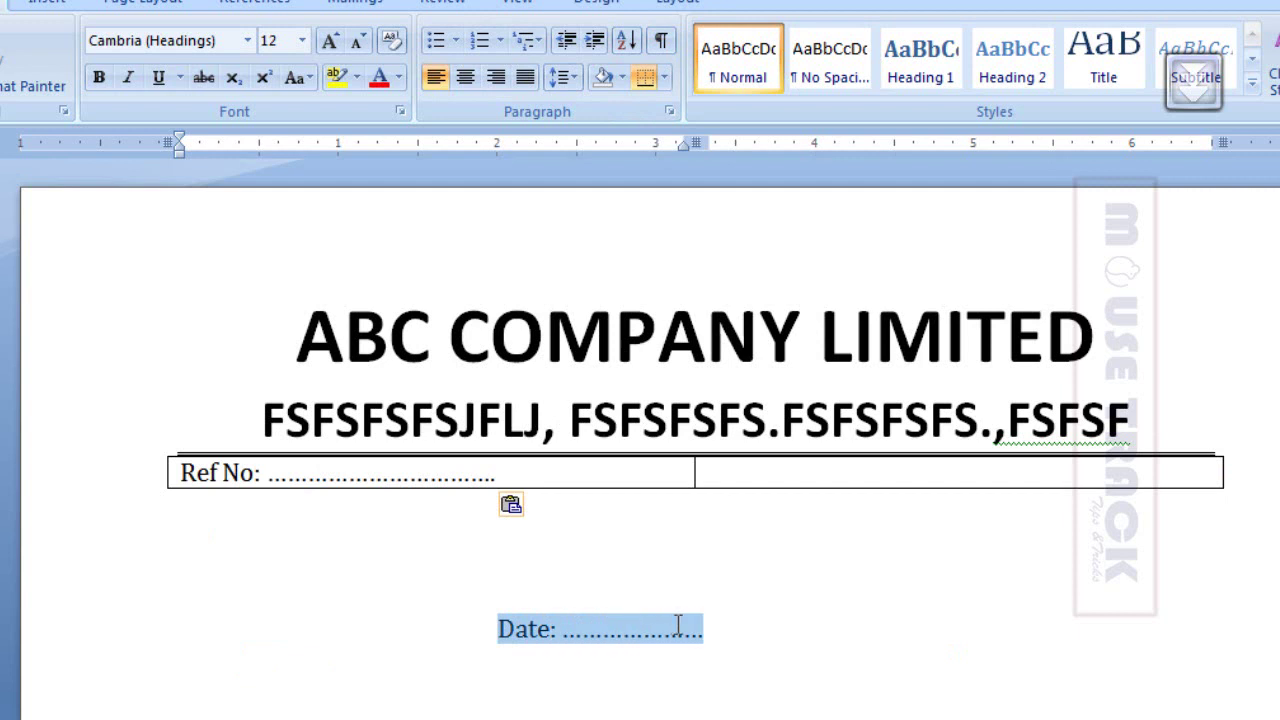
pyautogui.hotkey('ctrl', 'x')
pyautogui.click(755, 474)
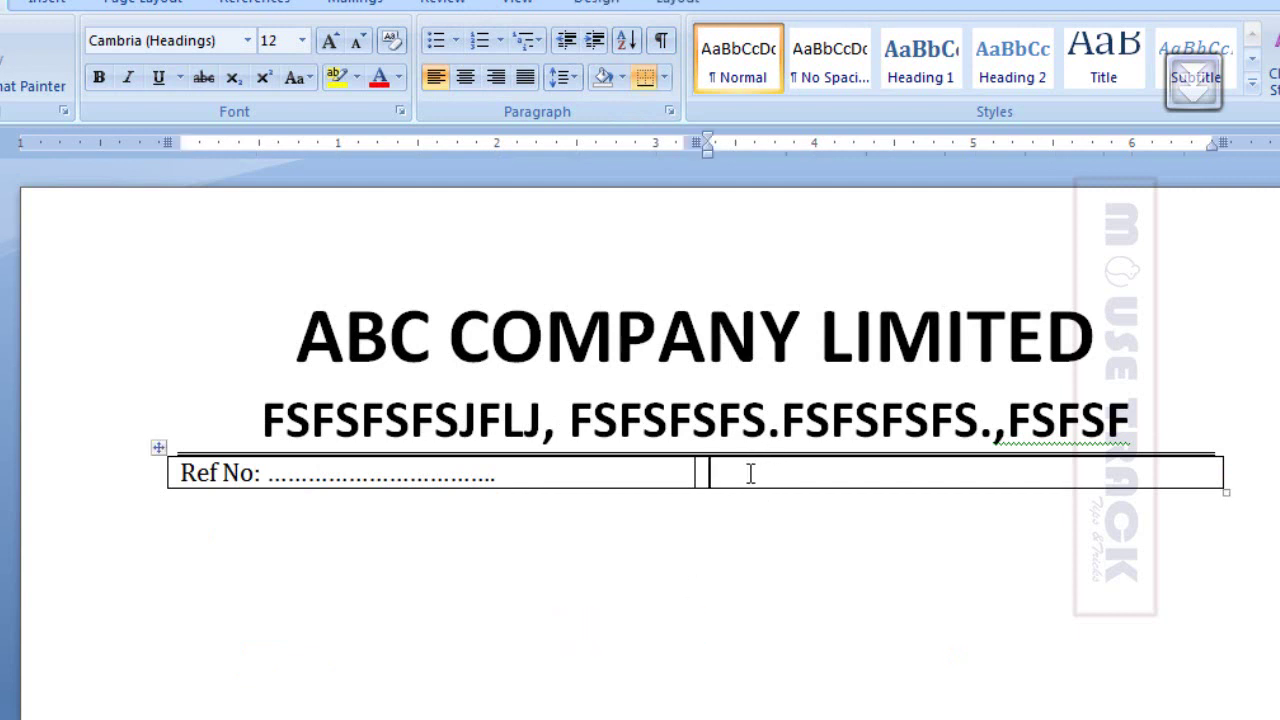
pyautogui.hotkey('ctrl', 'v')
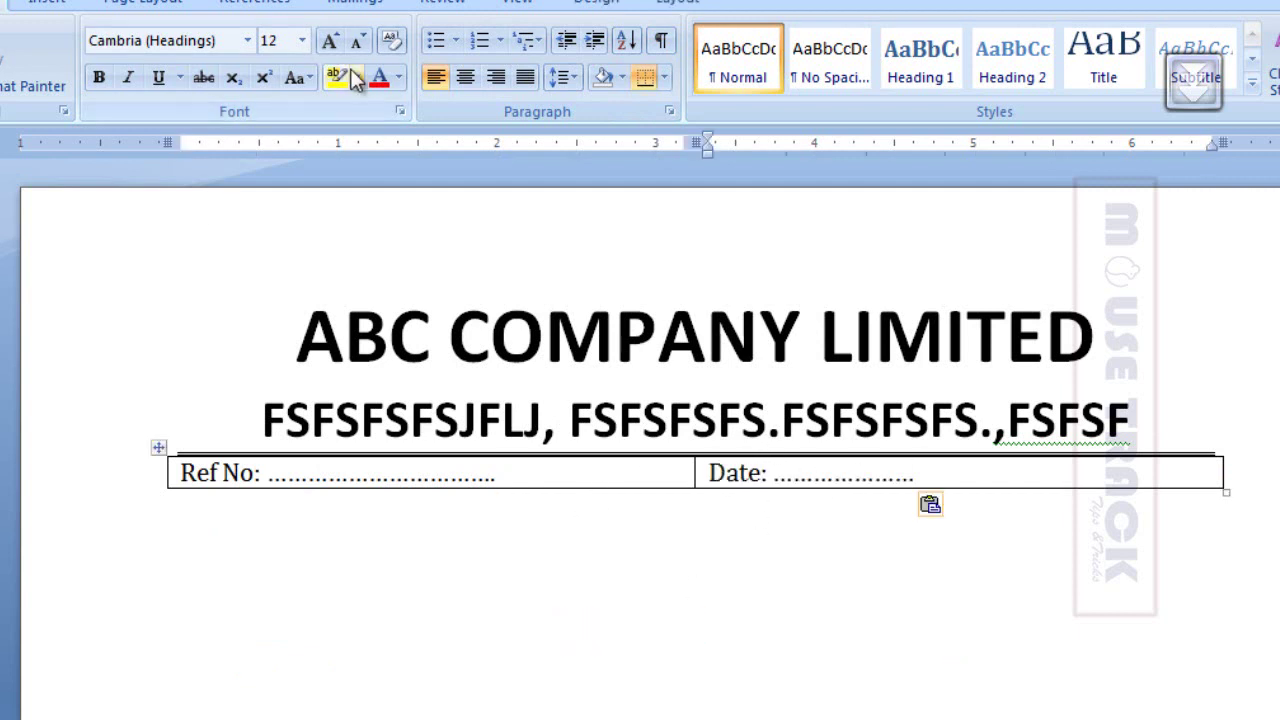
pyautogui.click(490, 76)
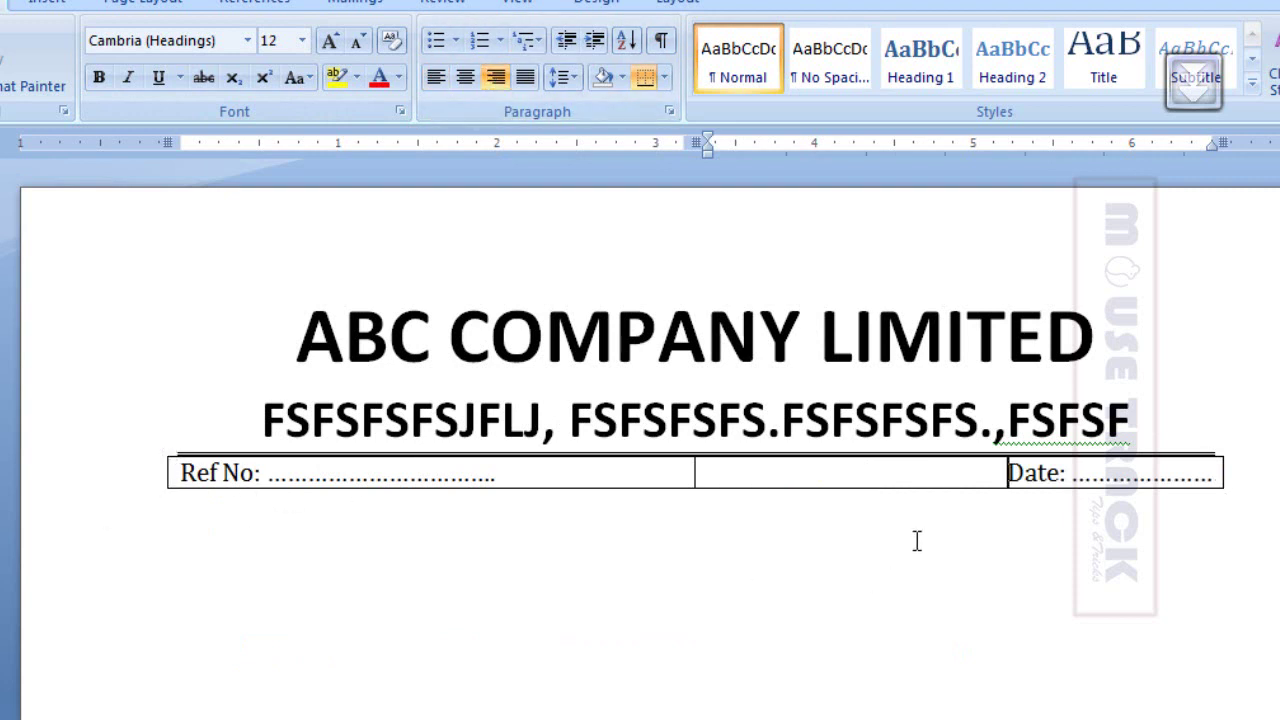
pyautogui.click(152, 474)
pyautogui.press('Left')
pyautogui.press('Return')
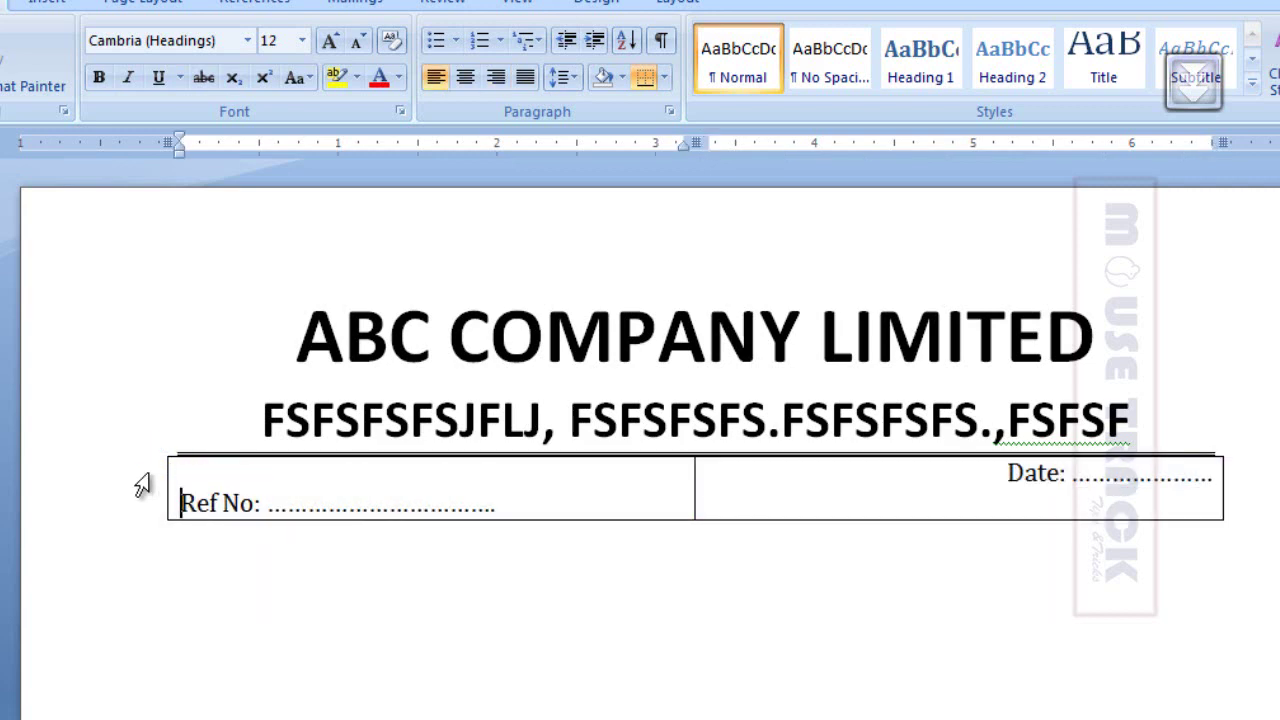
pyautogui.press('BackSpace')
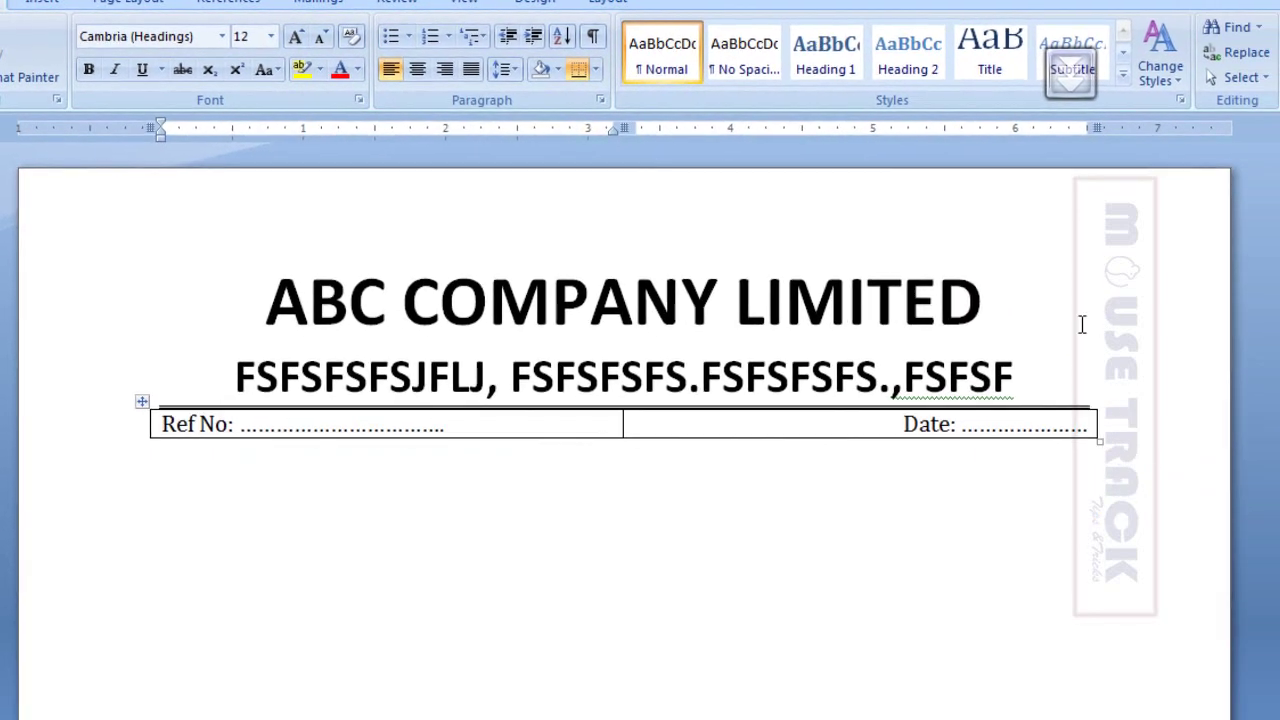
# - Drag the row taller, set its cell alignment, and right-align the Date cell again
pyautogui.click(1004, 366)
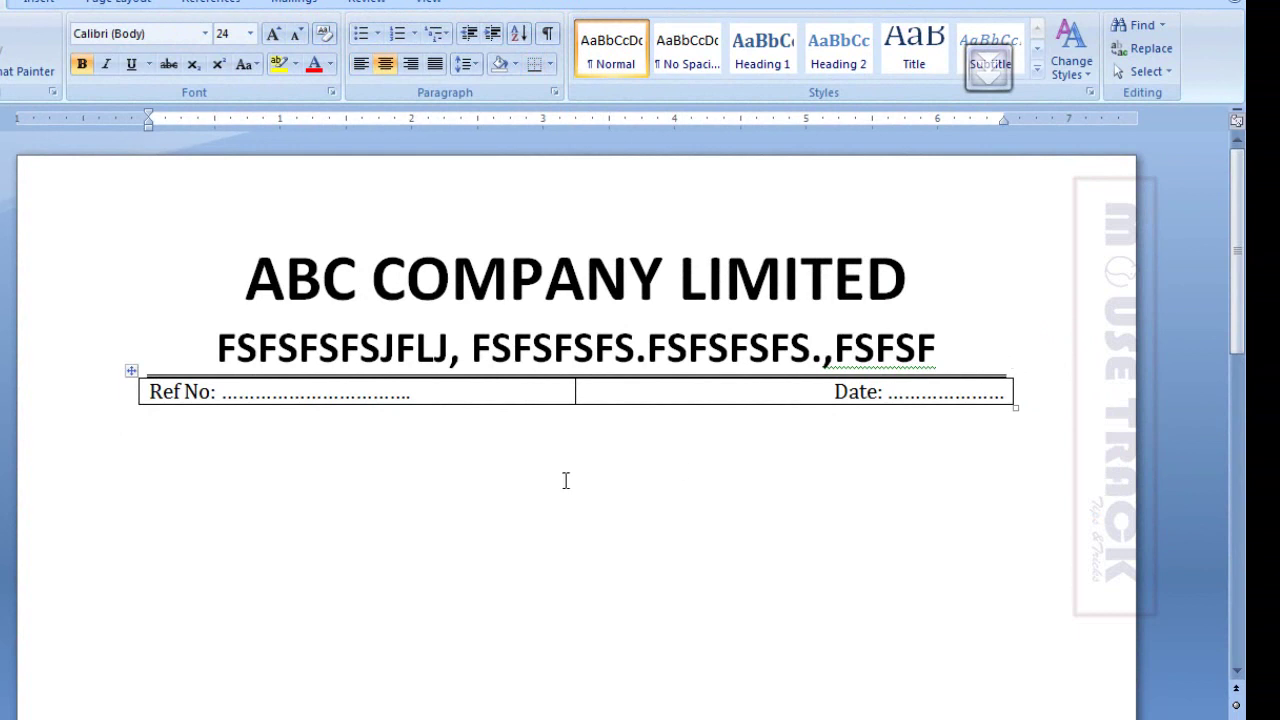
pyautogui.moveTo(509, 403); pyautogui.dragTo(509, 428)
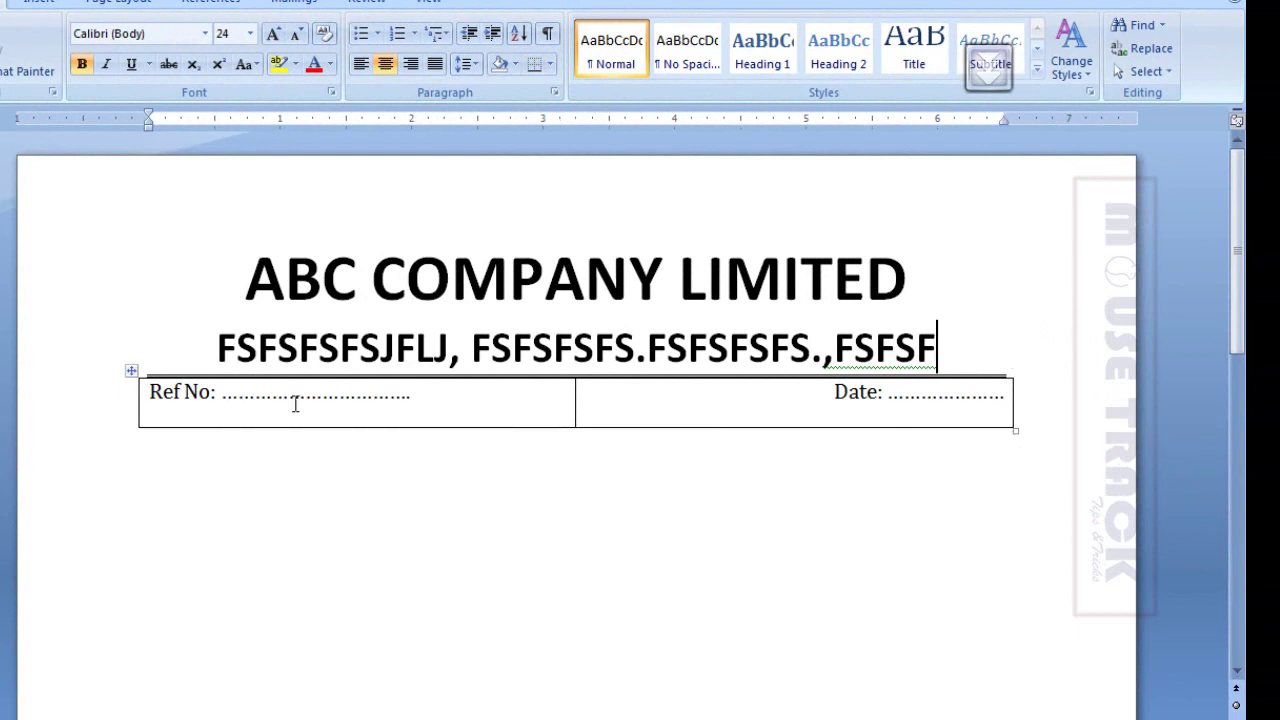
pyautogui.click(103, 423)
pyautogui.rightClick(330, 410)
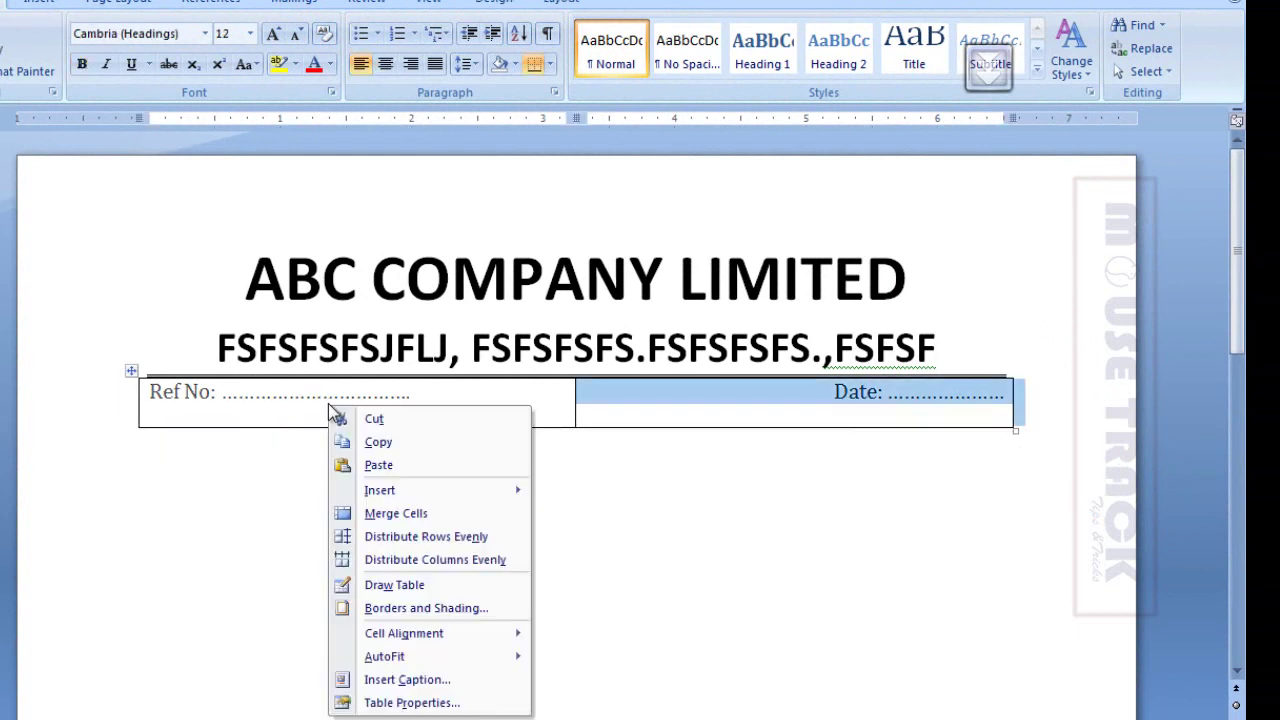
pyautogui.moveTo(400, 633)
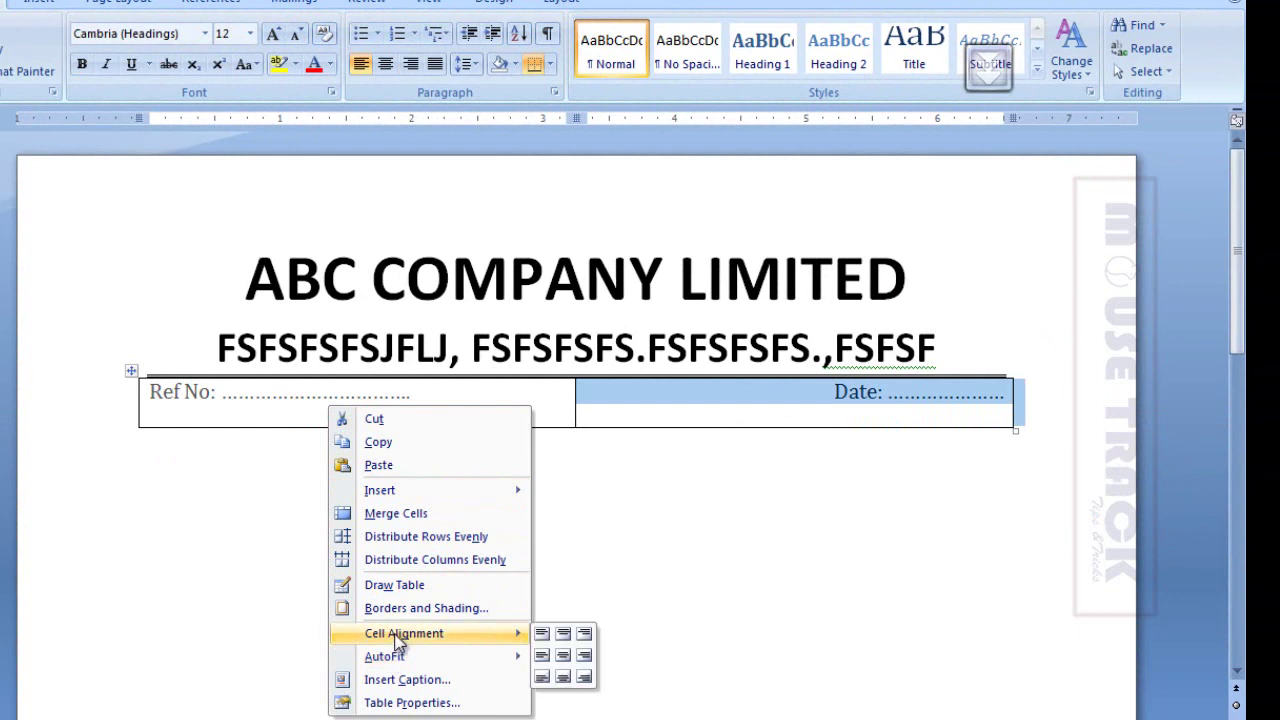
pyautogui.click(541, 677)
pyautogui.click(640, 404)
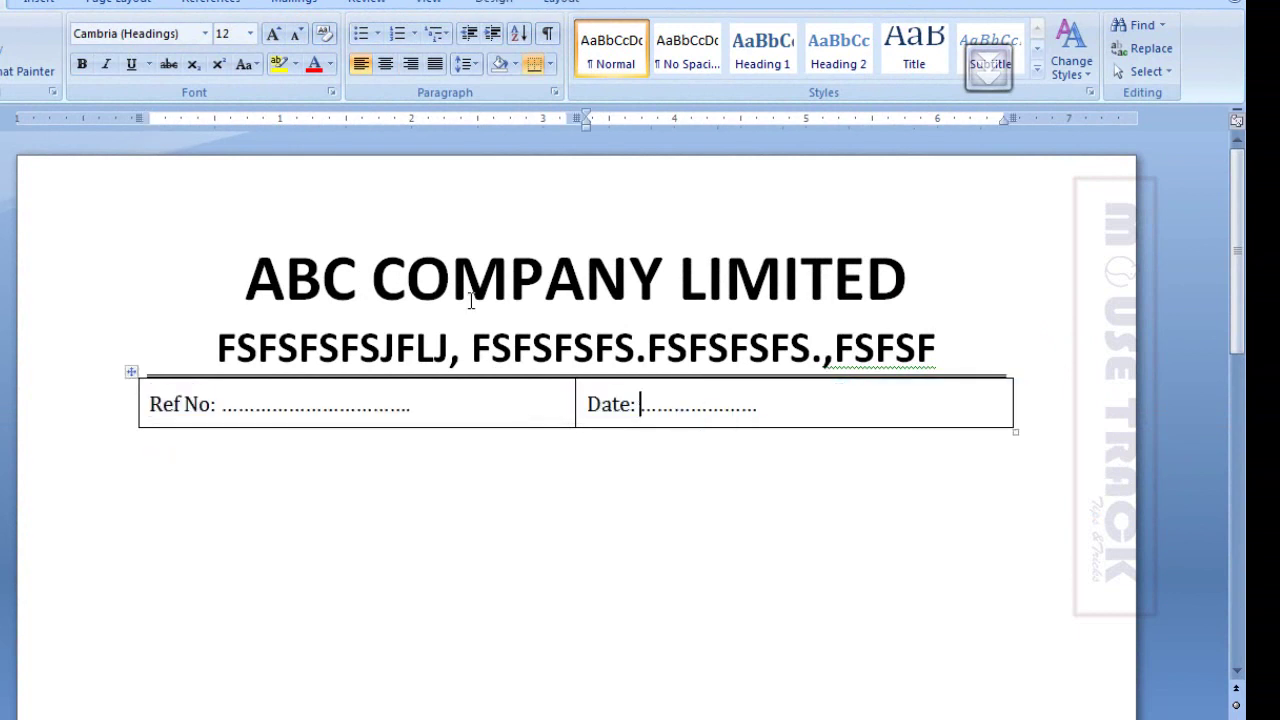
pyautogui.click(410, 63)
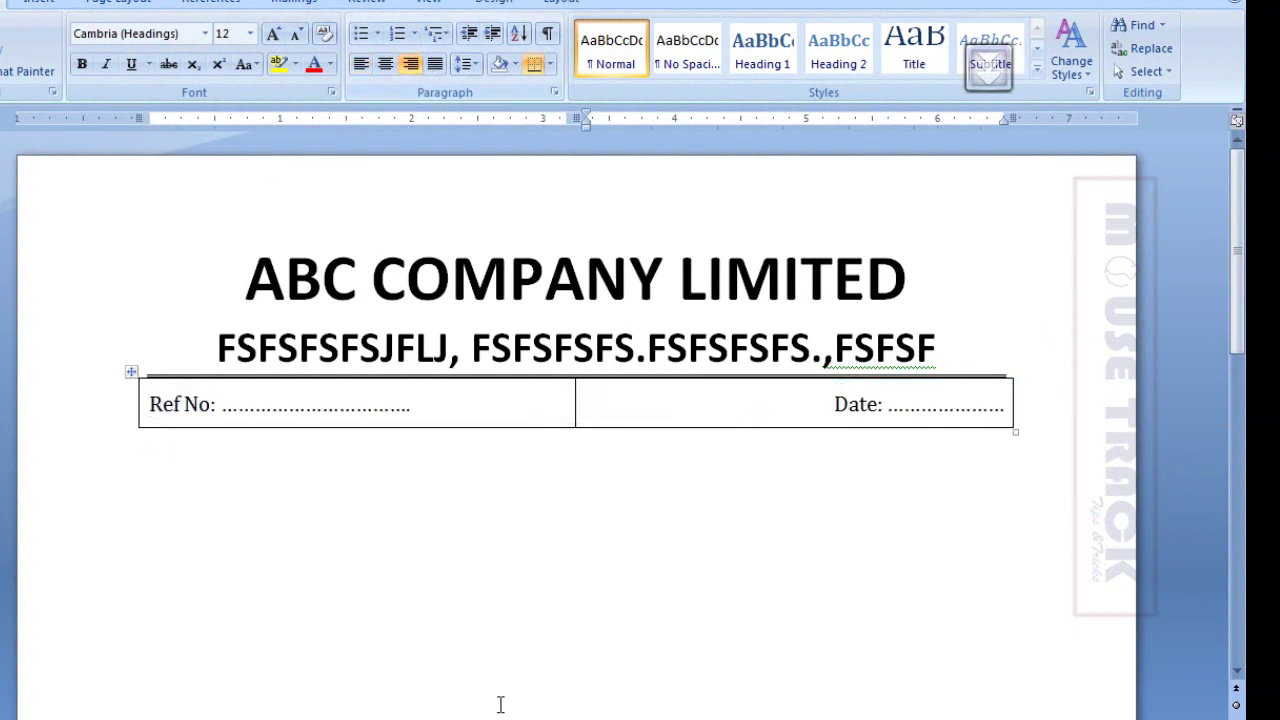
pyautogui.click(436, 684)
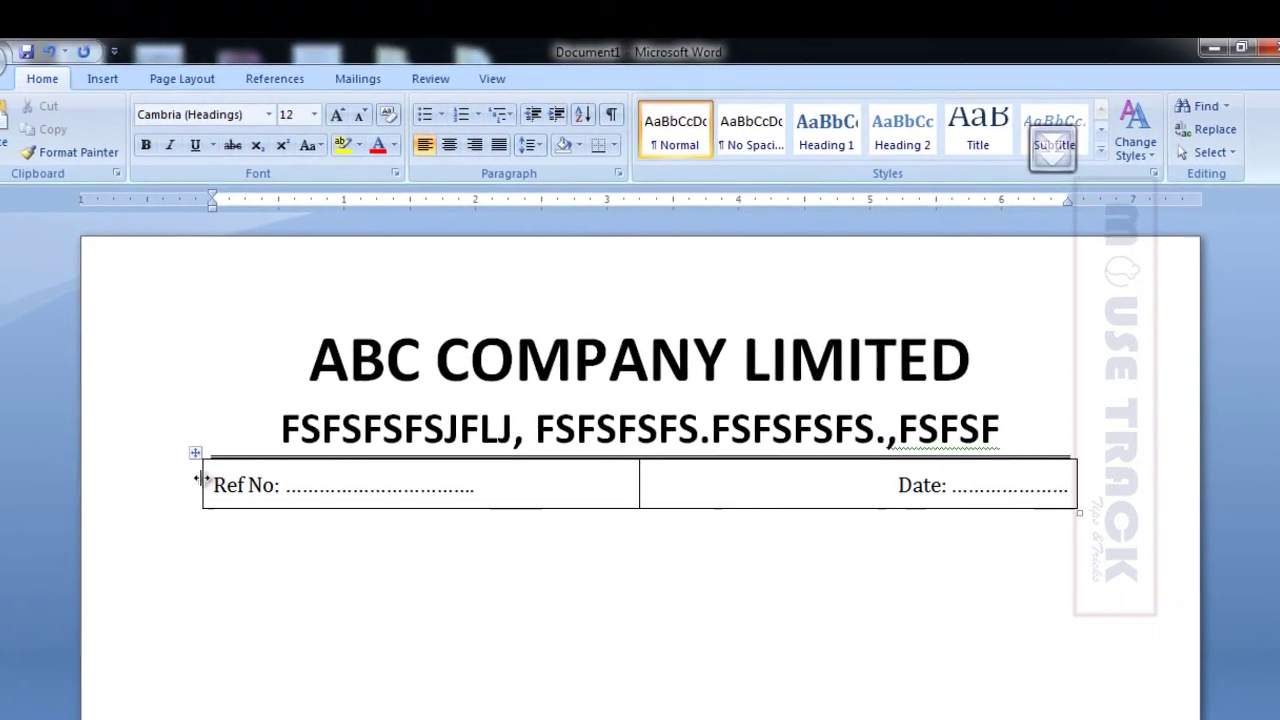
pyautogui.moveTo(168, 436); pyautogui.dragTo(168, 436)
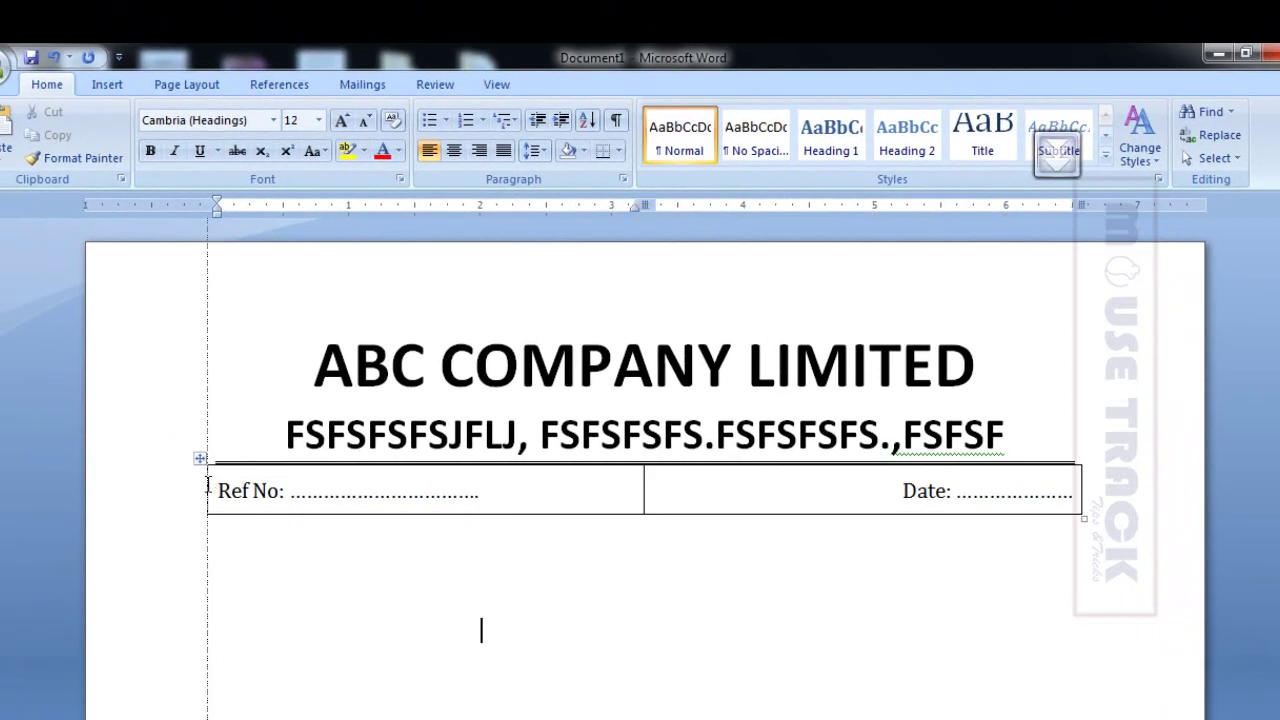
pyautogui.moveTo(208, 487); pyautogui.dragTo(208, 487)
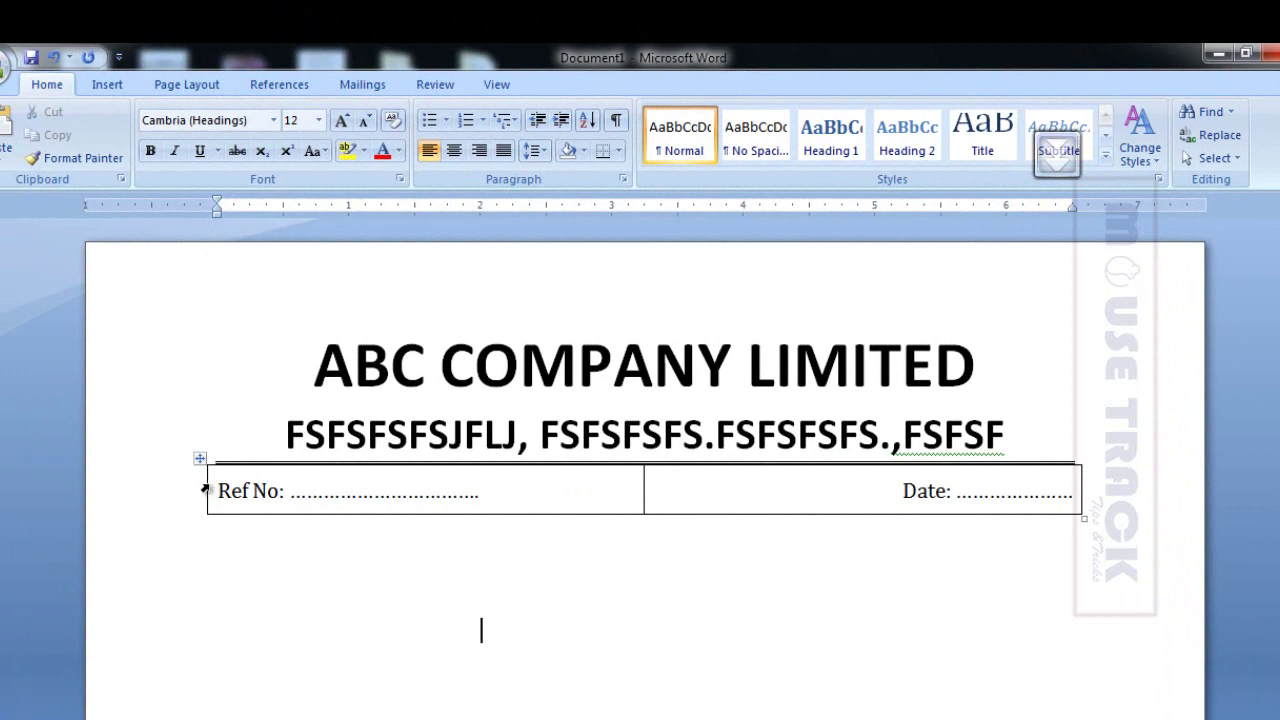
pyautogui.moveTo(207, 487); pyautogui.dragTo(217, 495)
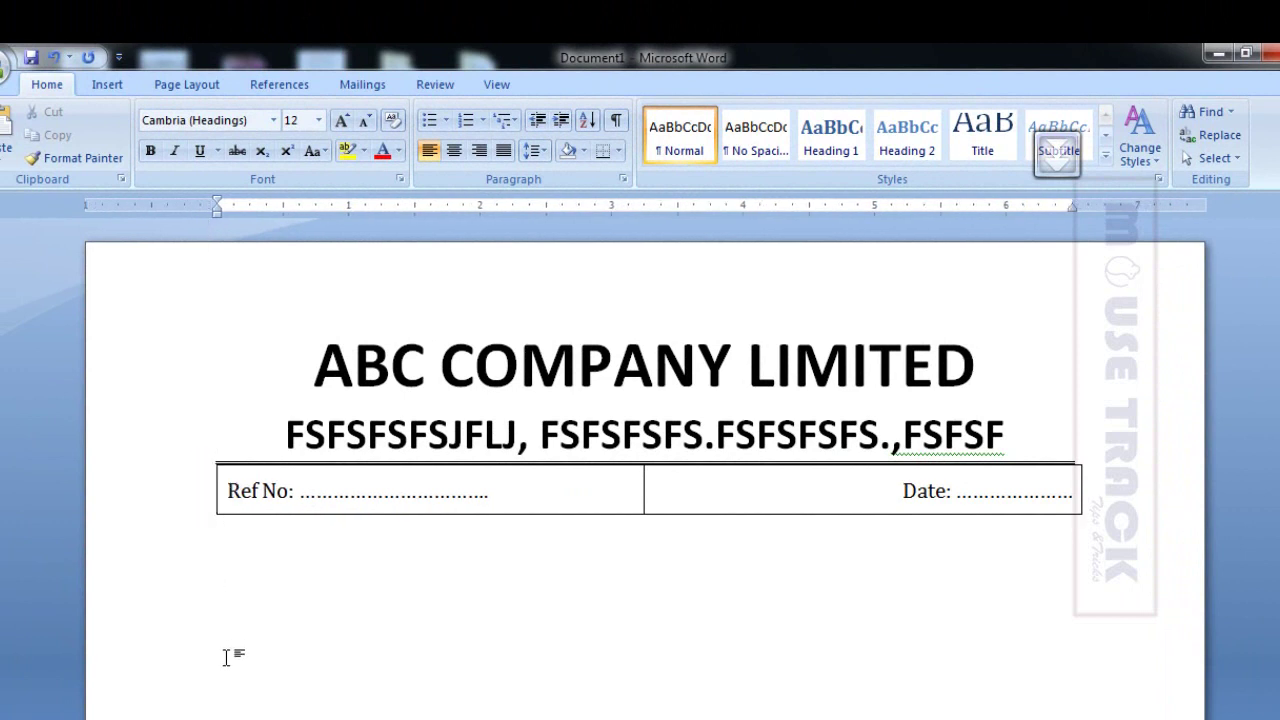
pyautogui.hotkey('ctrl', 'z')
pyautogui.click(347, 581)
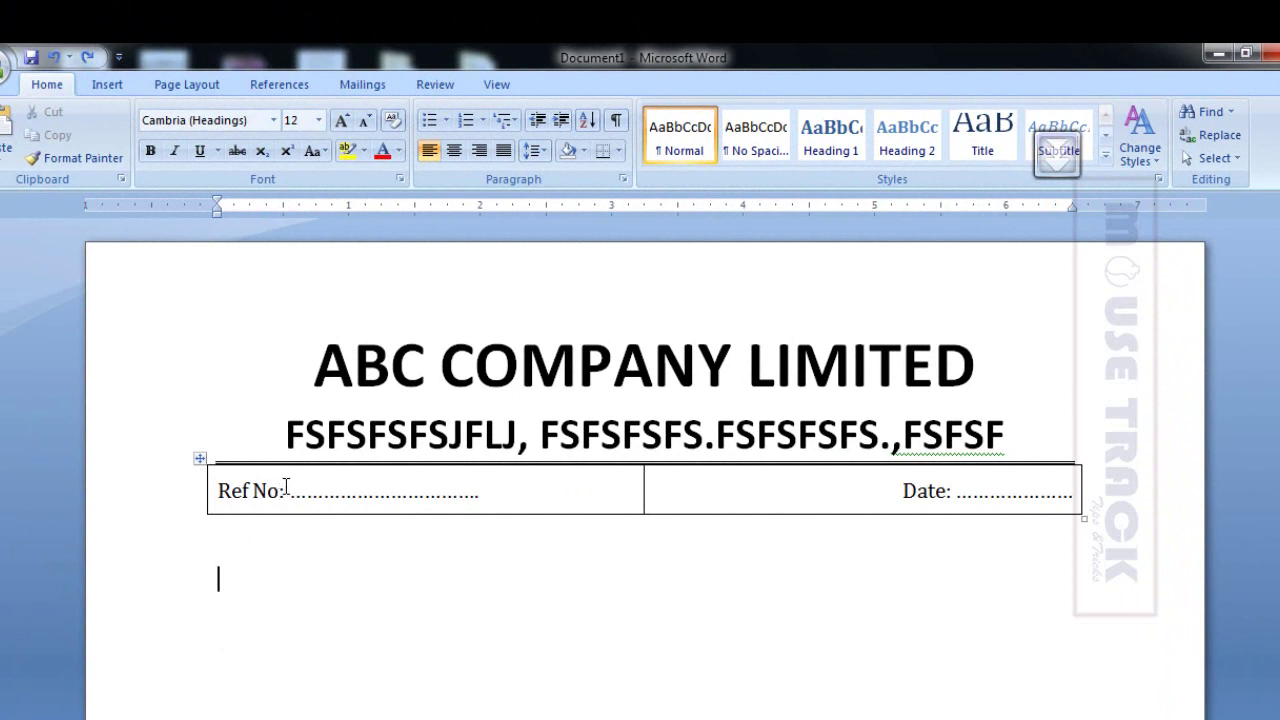
pyautogui.hotkey('ctrl', 'F2')
pyautogui.click(605, 283)
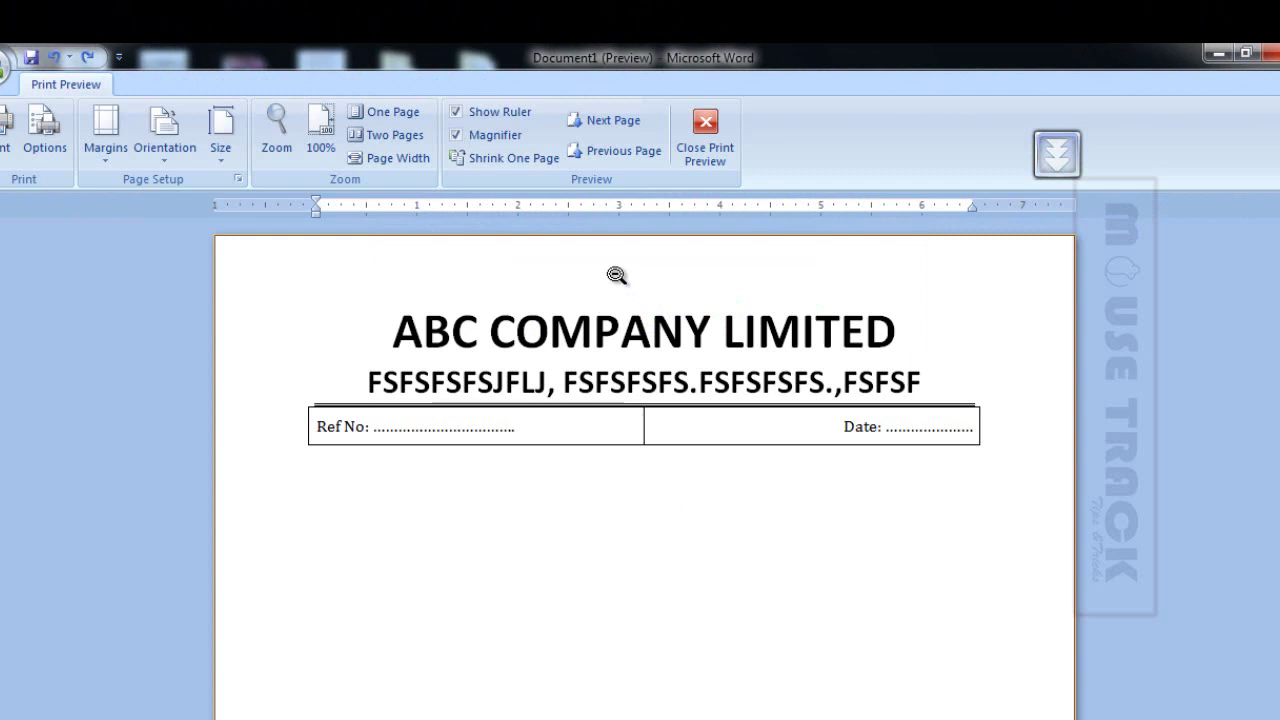
pyautogui.press('Escape')
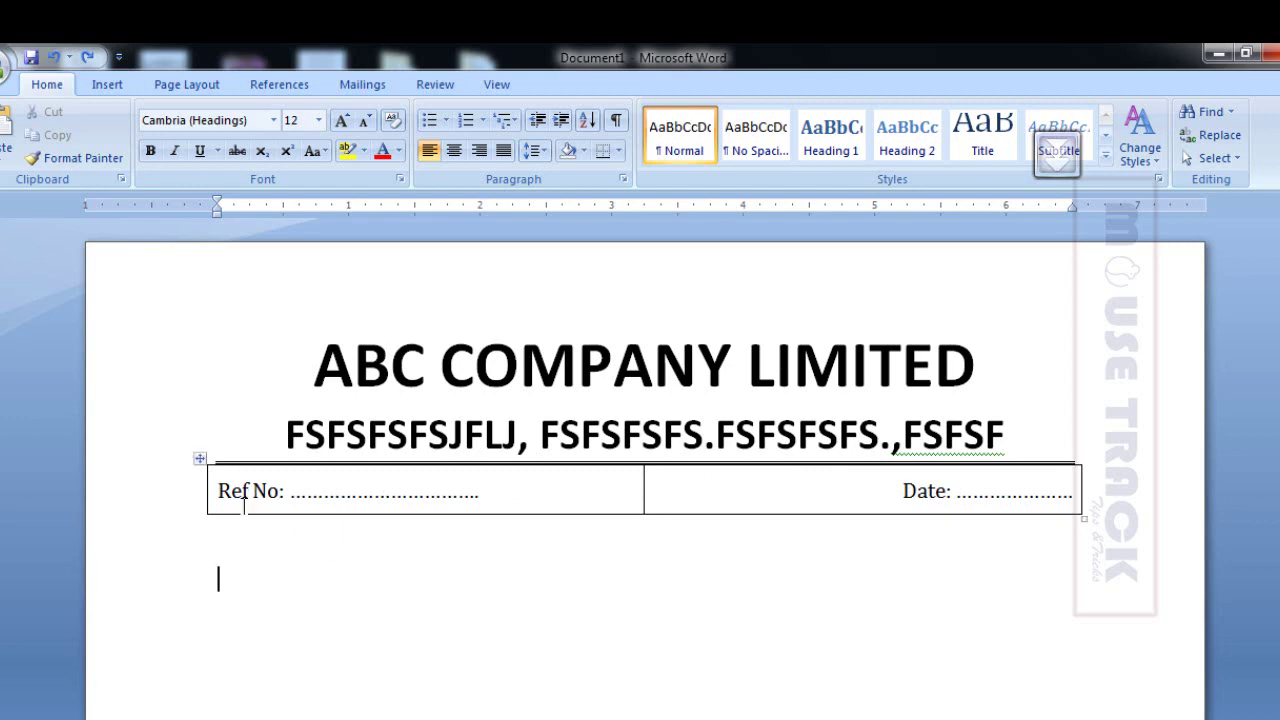
# - Set the Ref No/Date table's borders to None through Table Properties > Borders and Shading
pyautogui.click(190, 86)
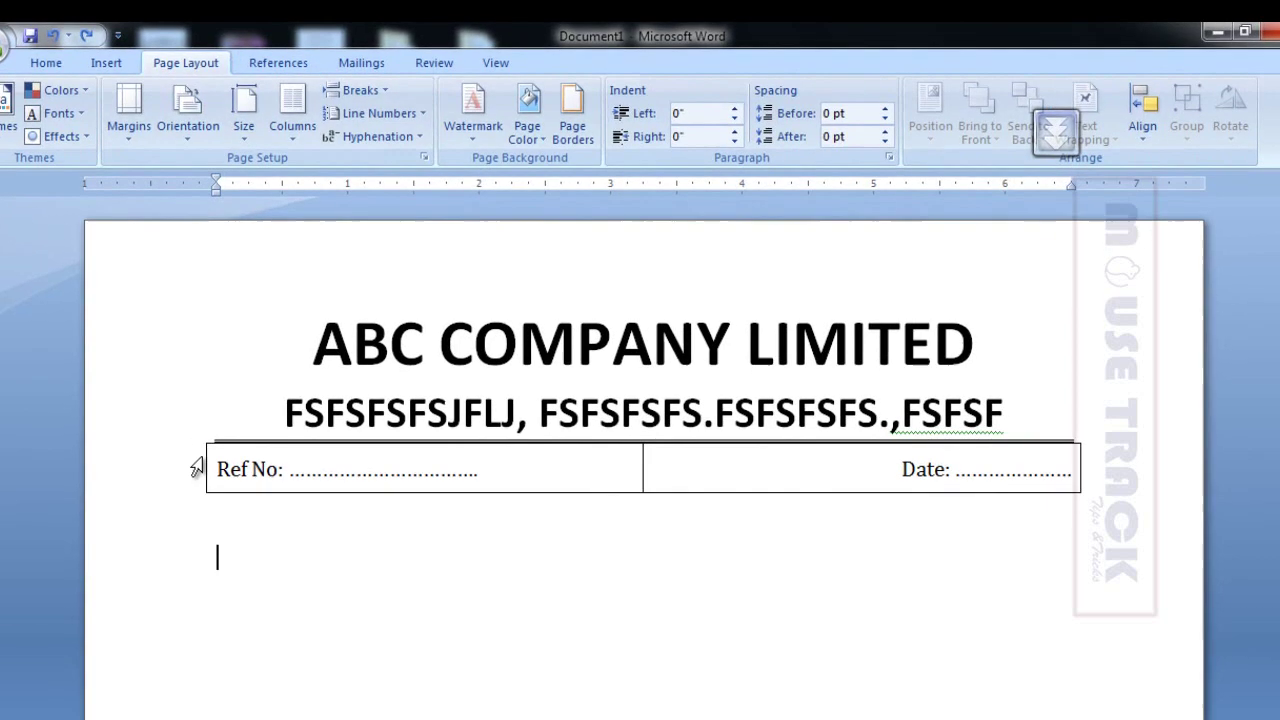
pyautogui.click(192, 400)
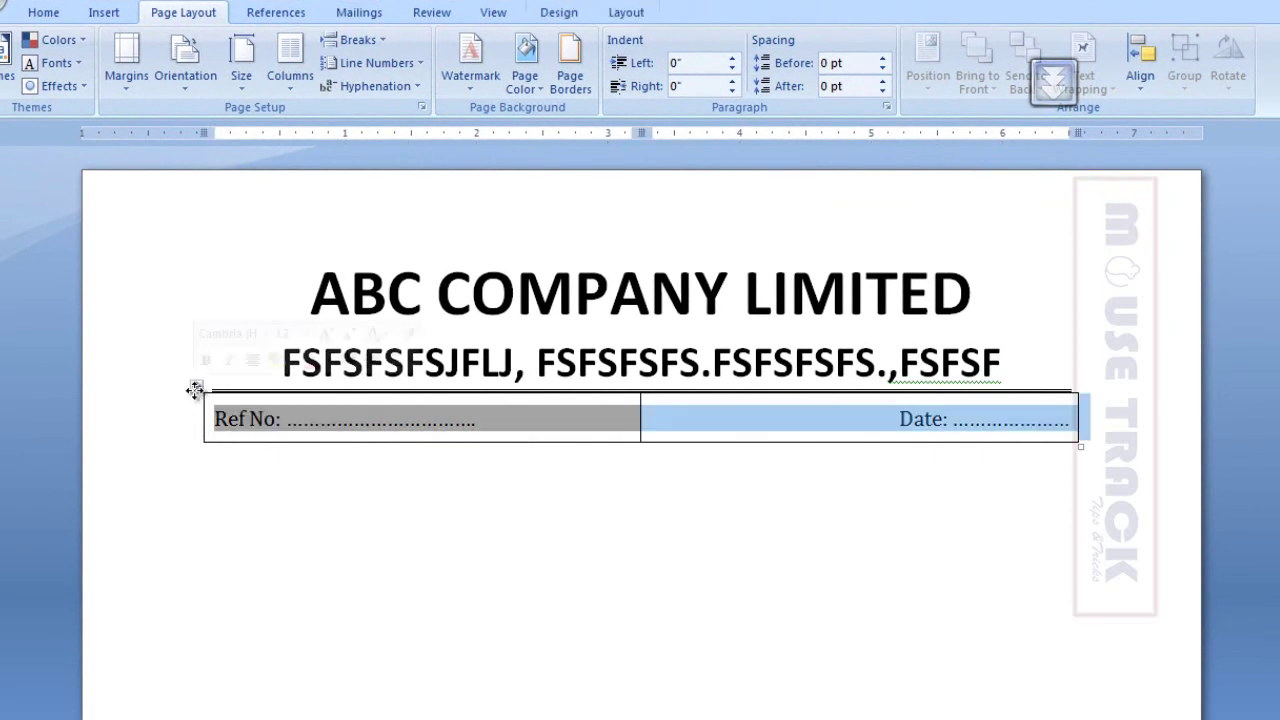
pyautogui.rightClick(262, 421)
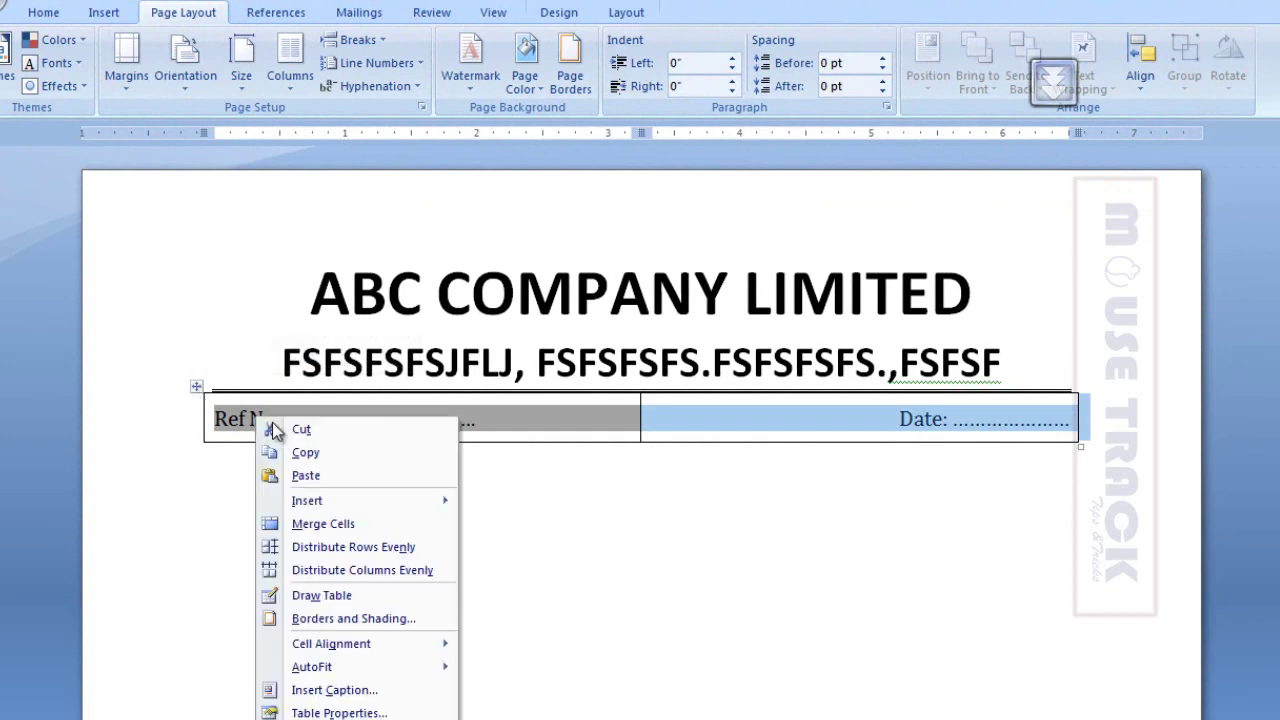
pyautogui.click(335, 712)
pyautogui.click(660, 525)
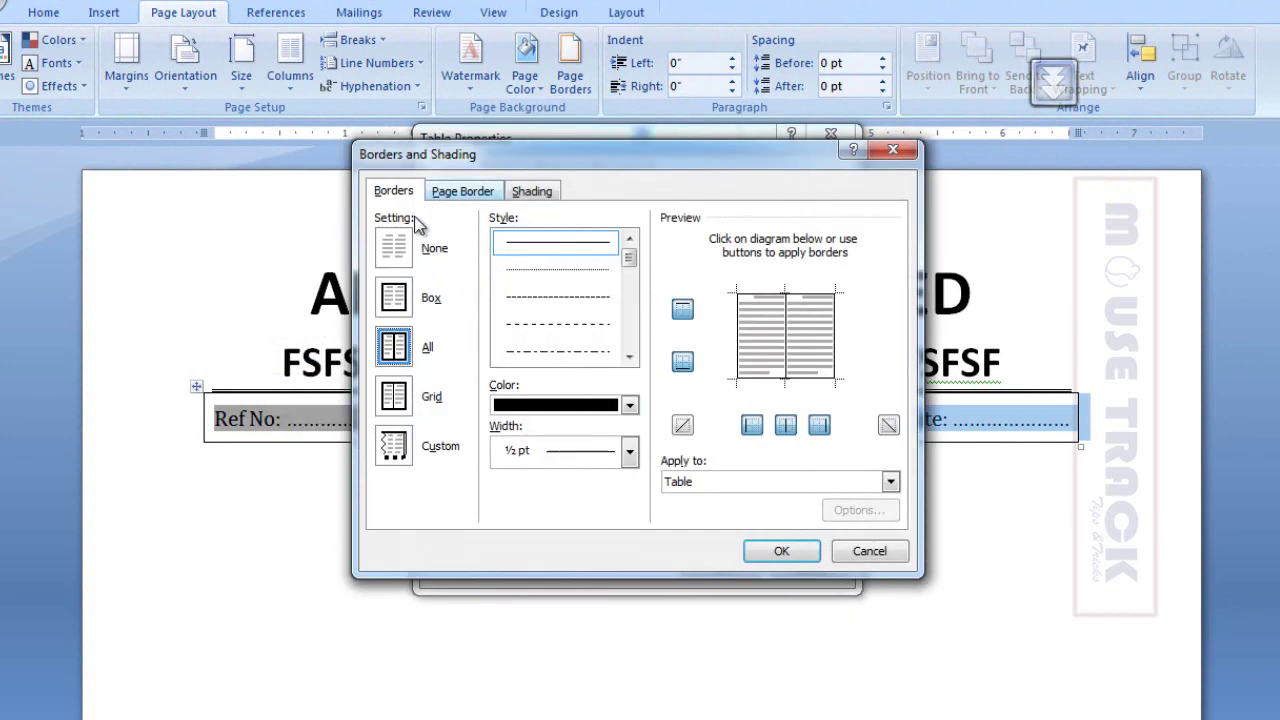
pyautogui.click(395, 250)
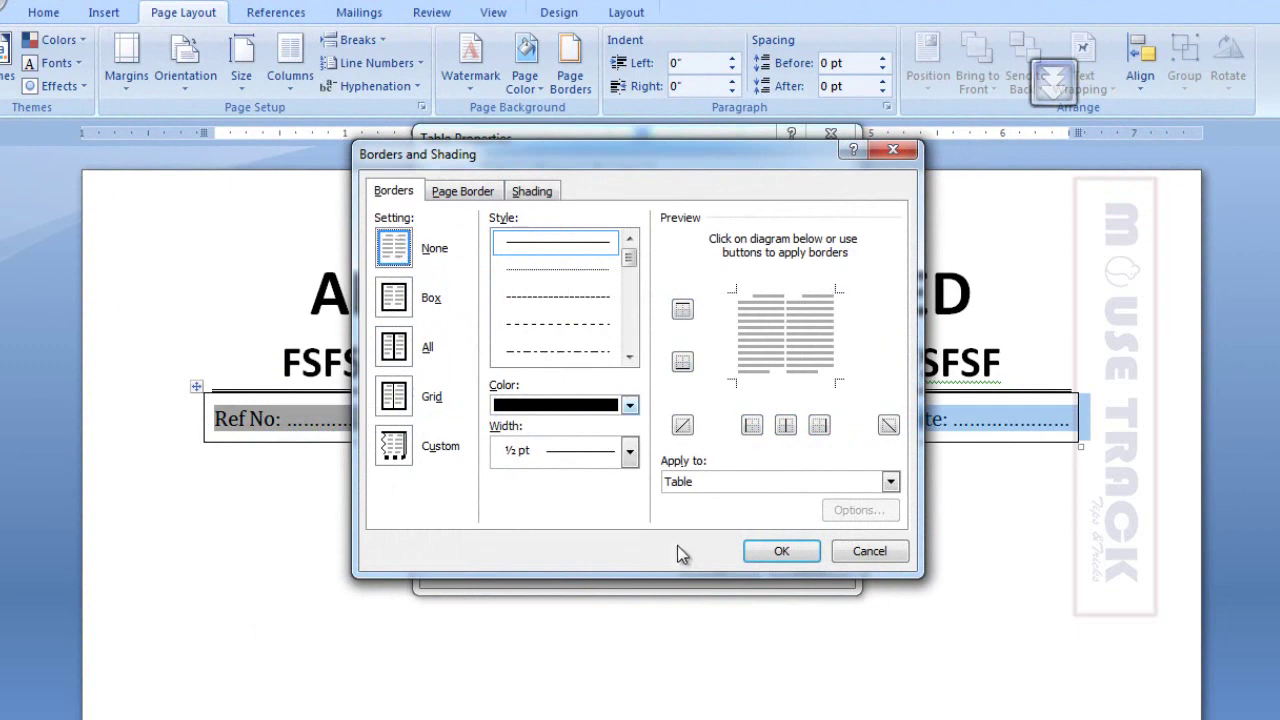
pyautogui.click(765, 555)
pyautogui.click(723, 570)
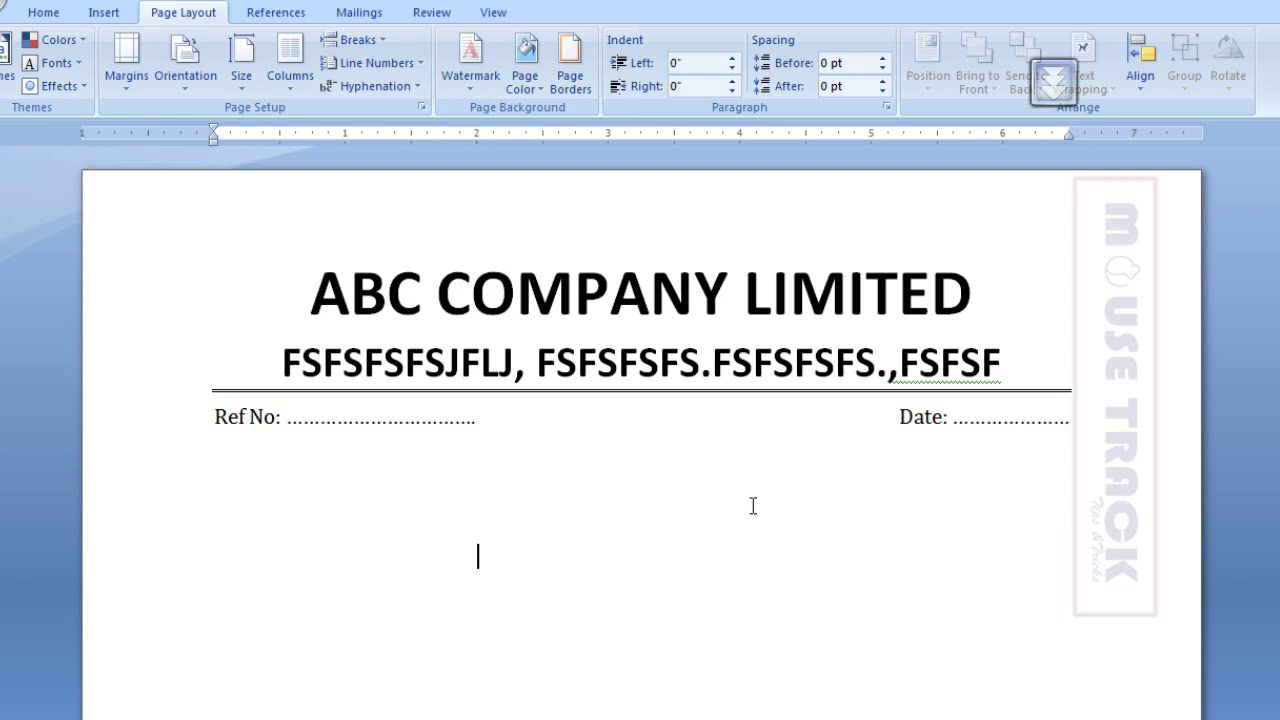
# - Preview the letterhead in Print Preview, zooming in on the page before closing it
pyautogui.hotkey('ctrl', 'F2')
pyautogui.click(663, 218)
pyautogui.press('Escape')
# - Set the paper size to A4 (8.27" × 11.69") in Page Setup
pyautogui.click(423, 107)
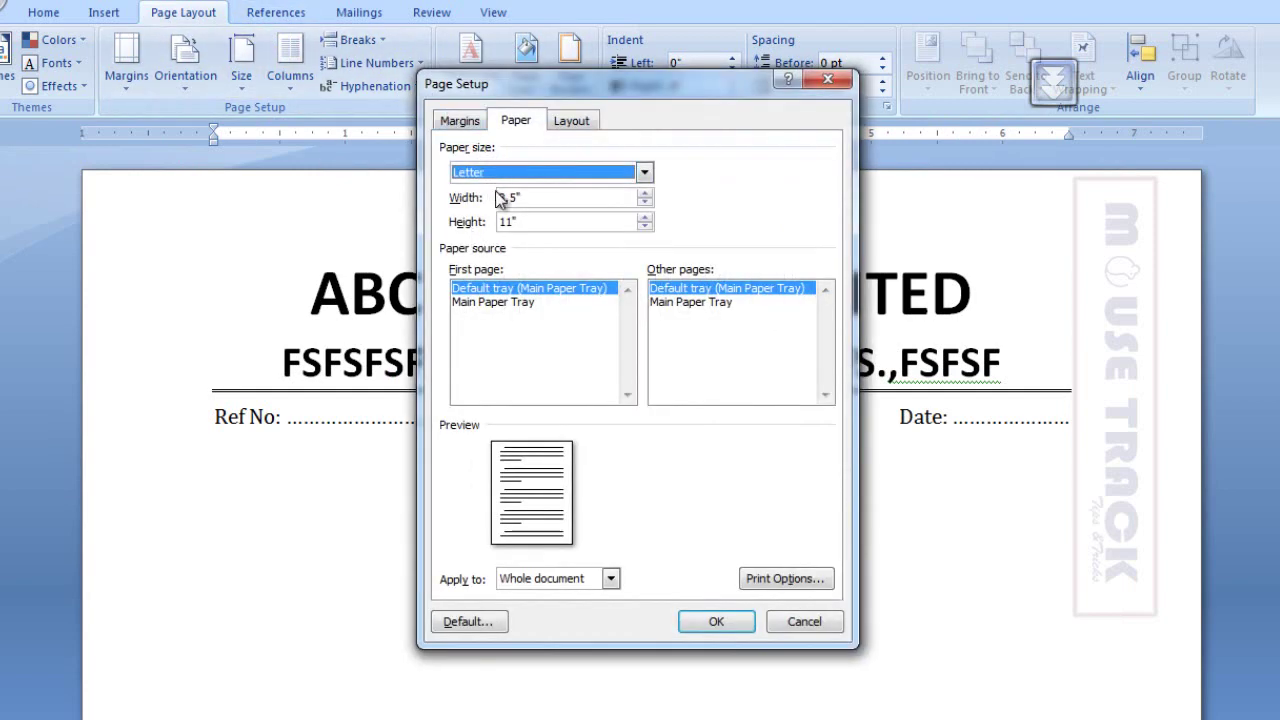
pyautogui.click(520, 172)
pyautogui.click(490, 243)
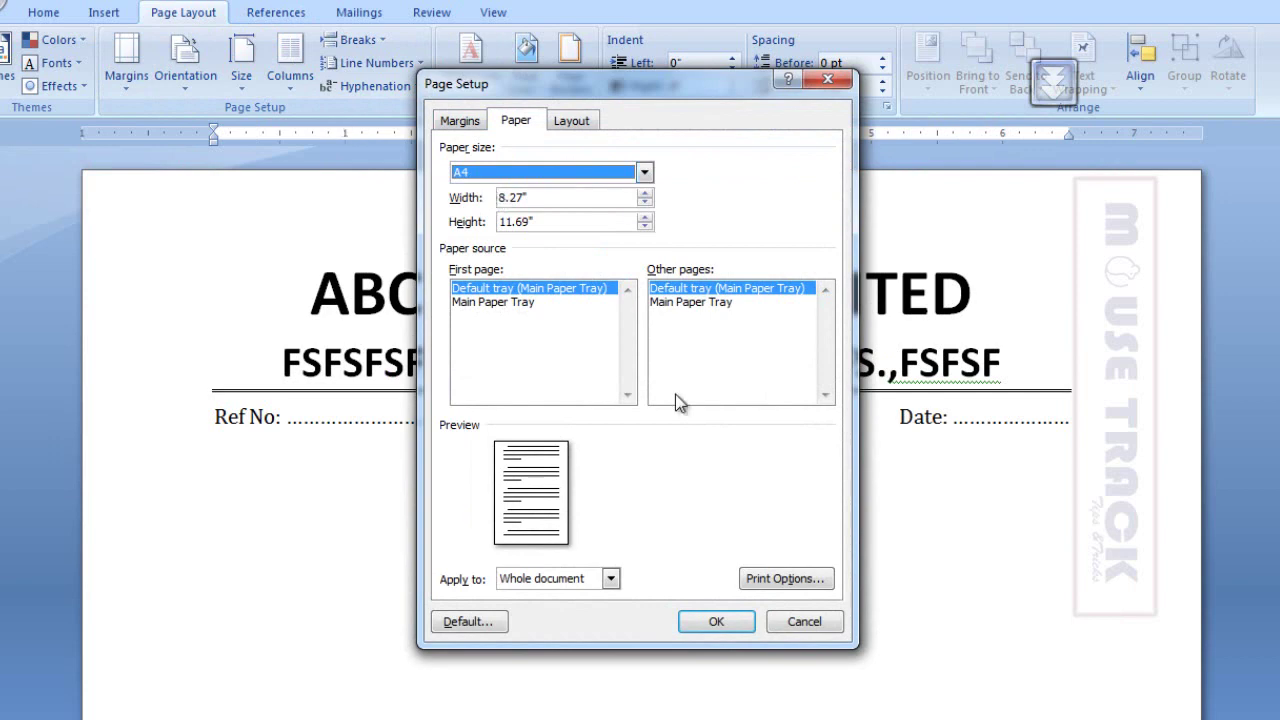
pyautogui.click(716, 622)
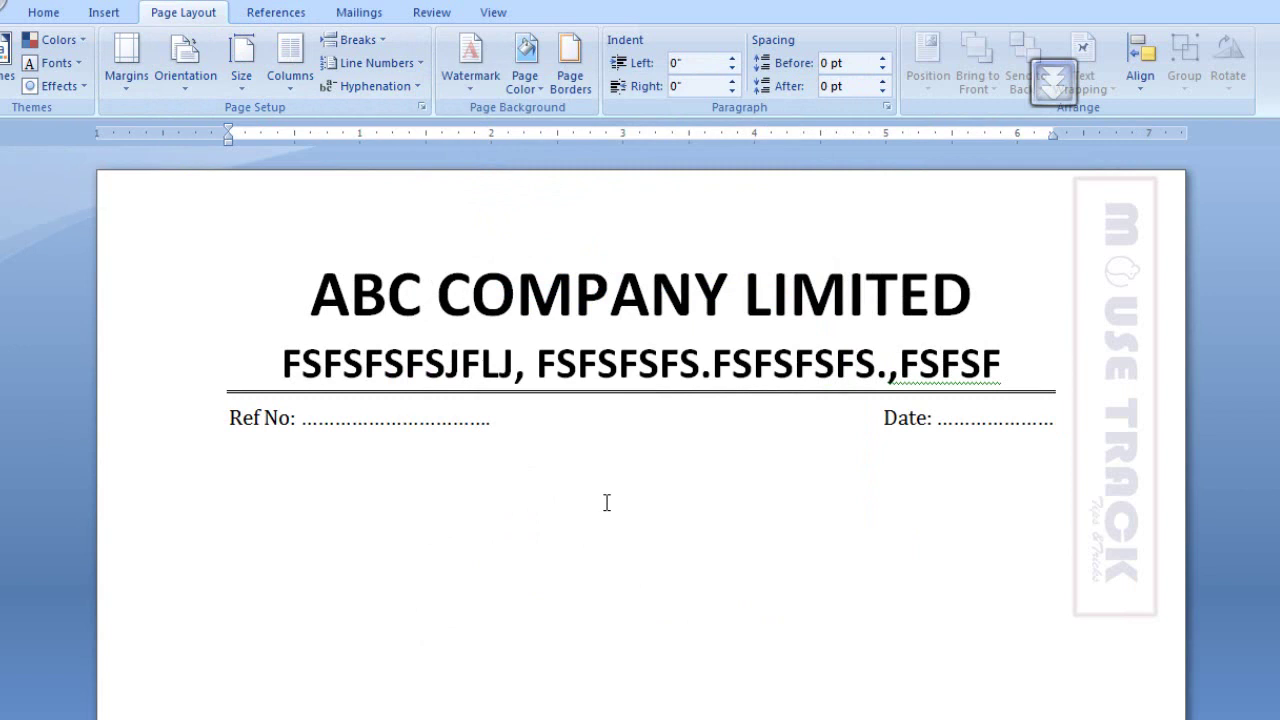
# - Type the addressee lines 'Fsfsfssfs' and 'fsfsfssfsfs' under To, trying then undoing a Tab indent
pyautogui.write('sfsfss')
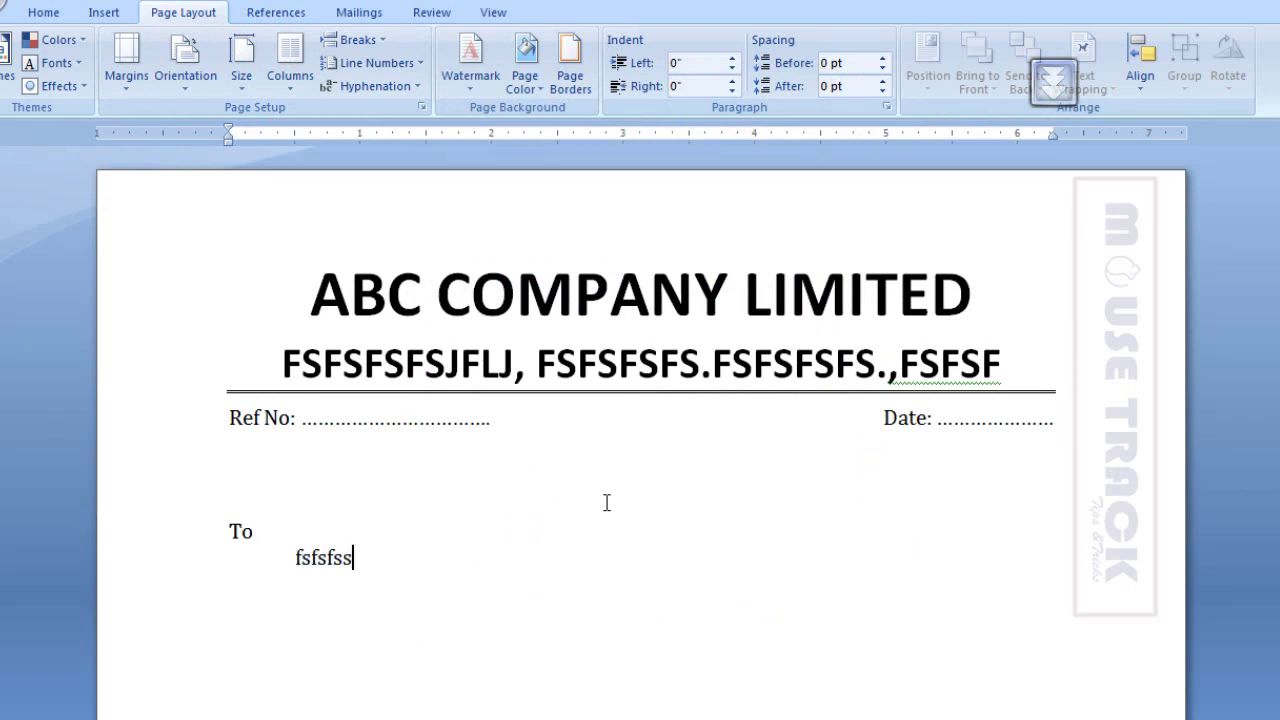
pyautogui.write('fs fsfsfssfsfs')
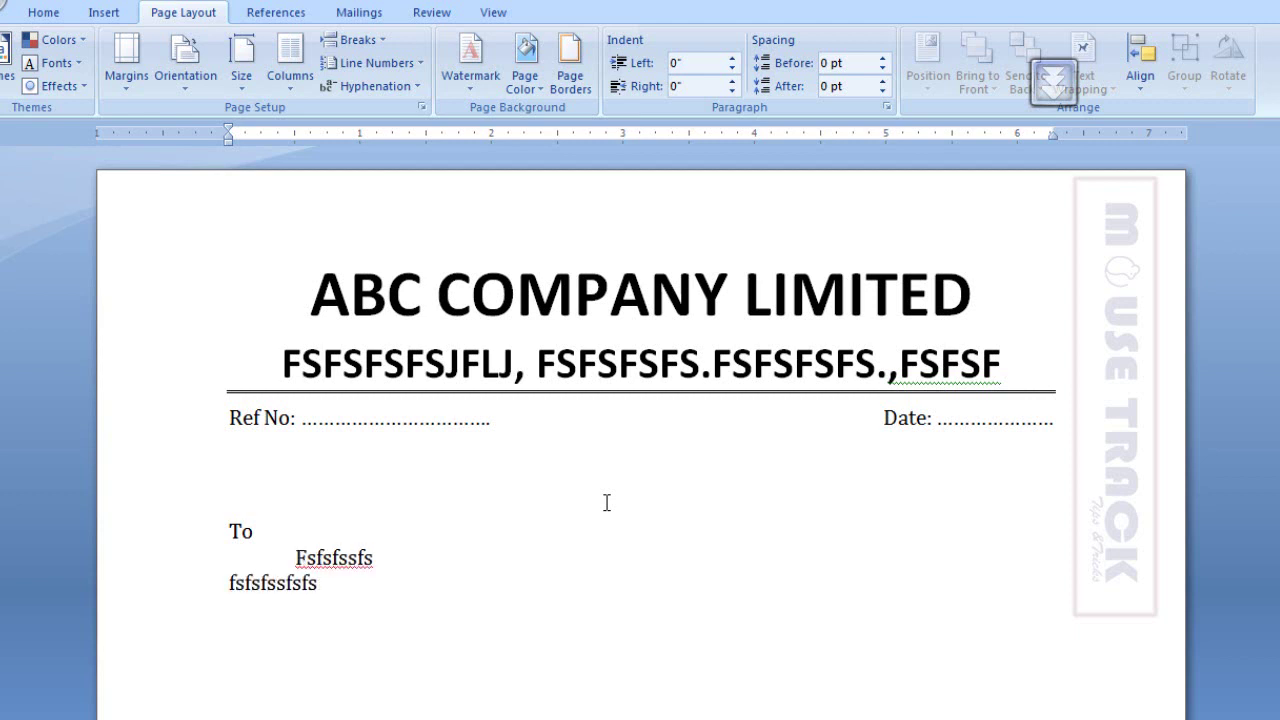
pyautogui.press('Home')
pyautogui.press('Tab')
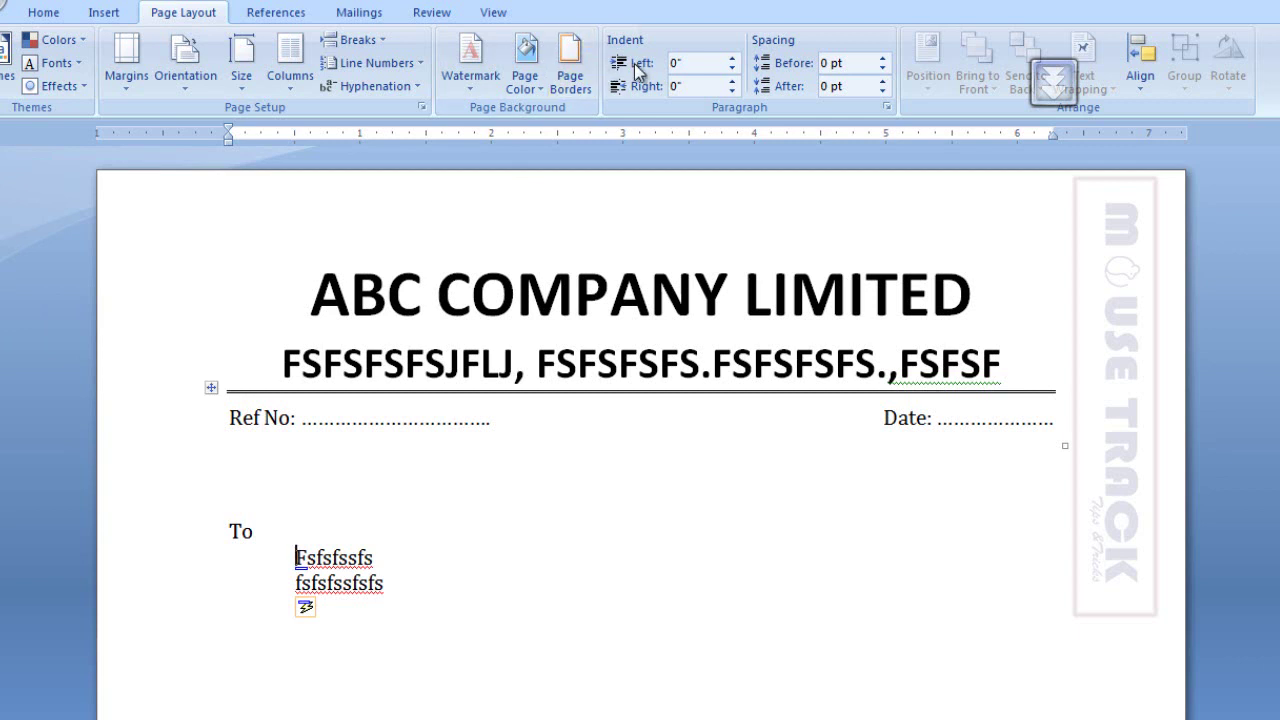
pyautogui.hotkey('ctrl', 'z')
pyautogui.click(47, 13)
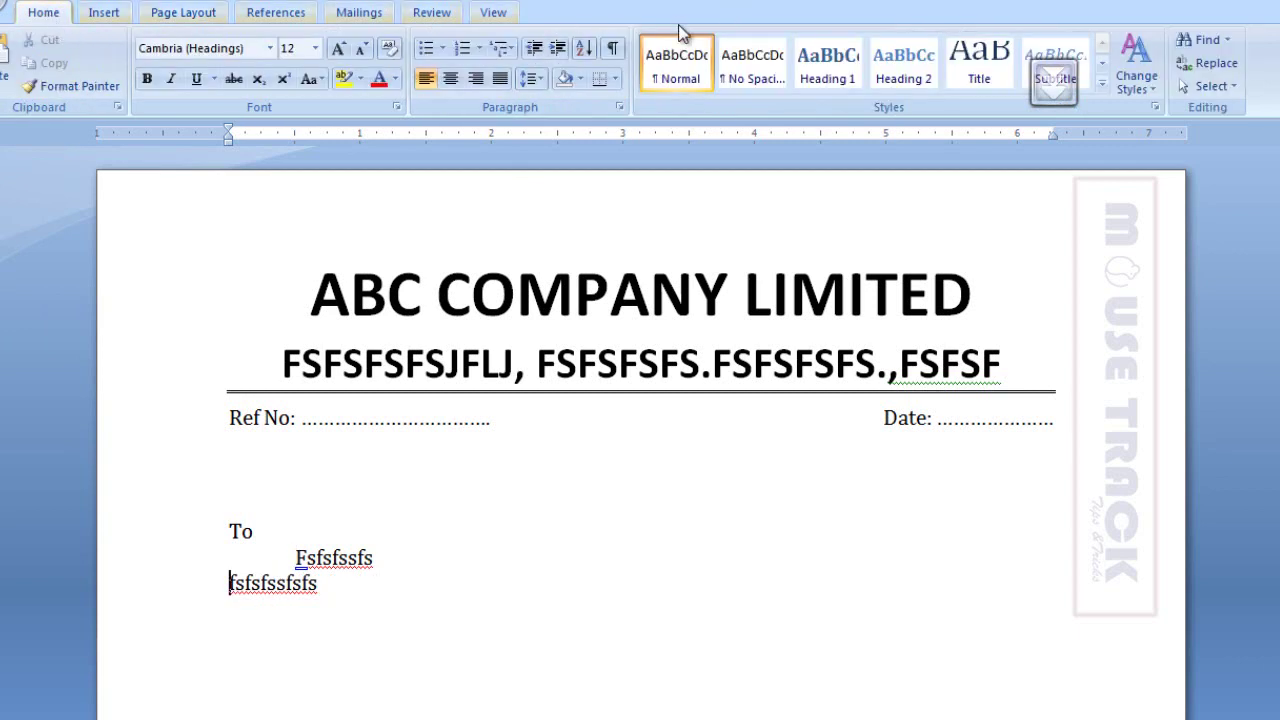
# - With formatting marks shown, Tab-align the second addressee line and delete the tab-only line
pyautogui.click(613, 48)
pyautogui.press('Tab')
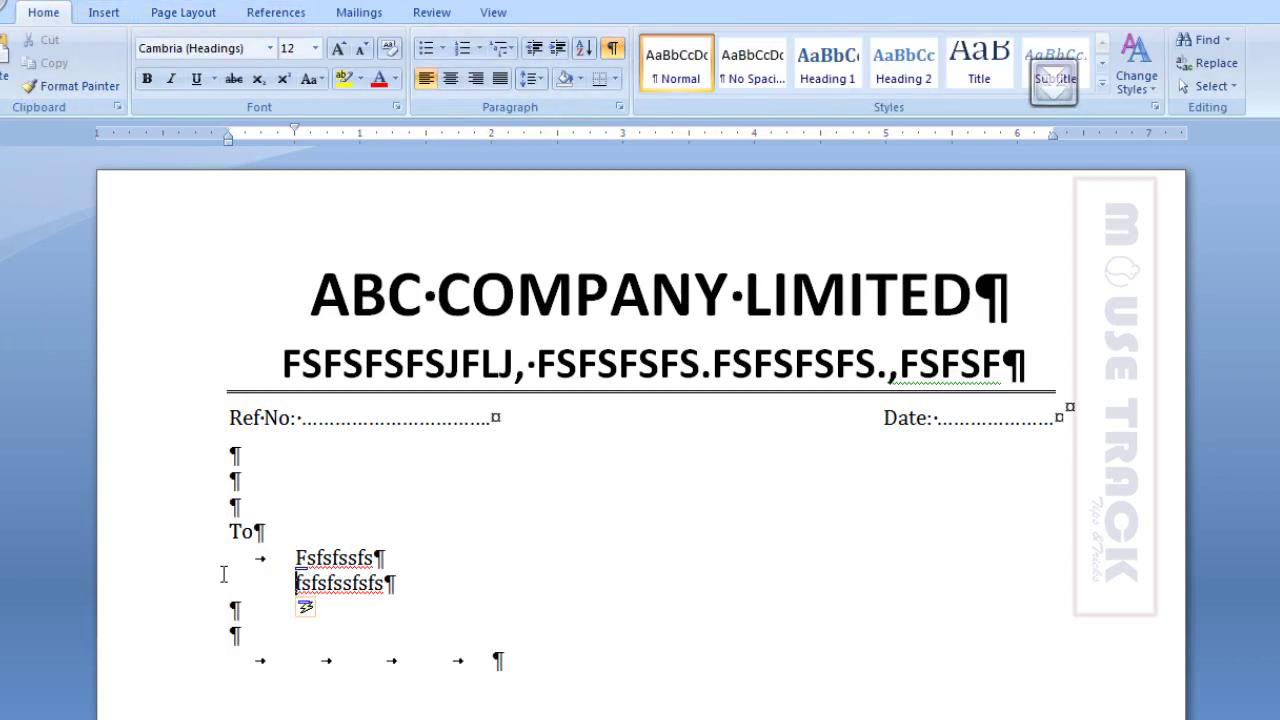
pyautogui.click(166, 667)
pyautogui.press('Delete')
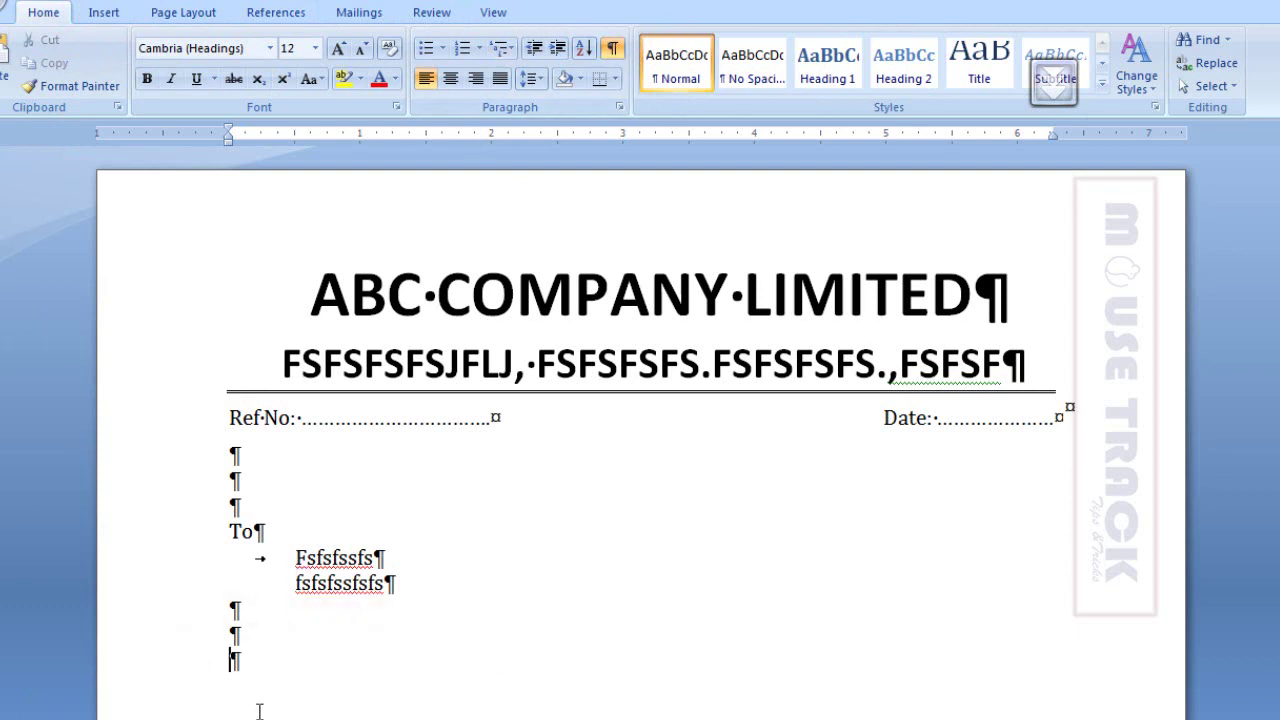
pyautogui.hotkey('ctrl', 'shift', '8')
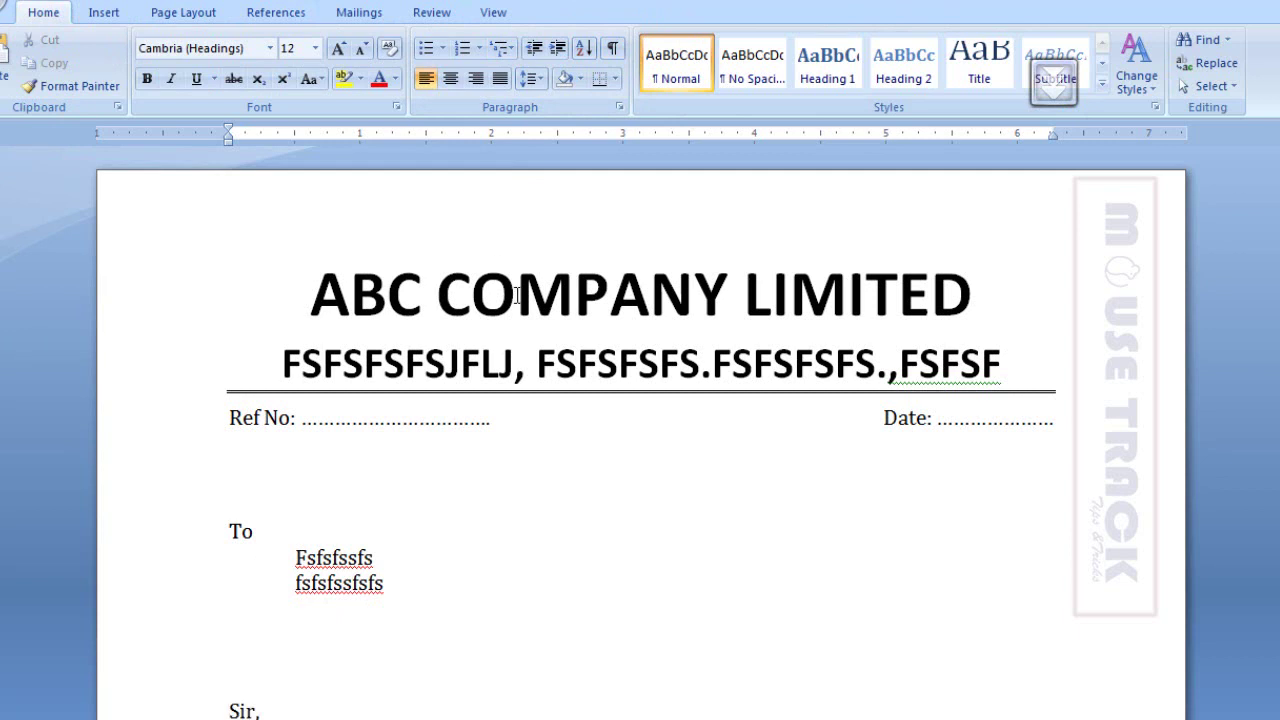
# - Type the subject after Sub:, lengthen it by copy-paste, and give it a hanging indent
pyautogui.scroll(-1, 516, 295)
pyautogui.scroll(-2, 433, 292)
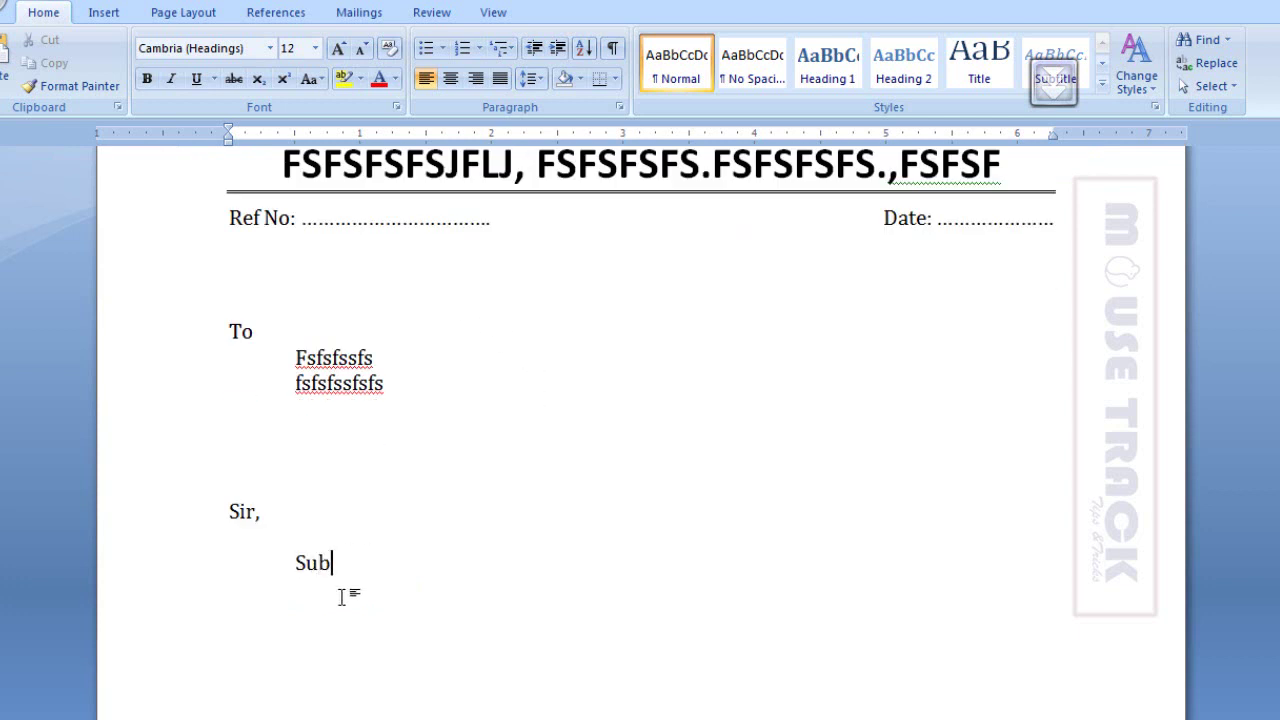
pyautogui.write('wsfsf')
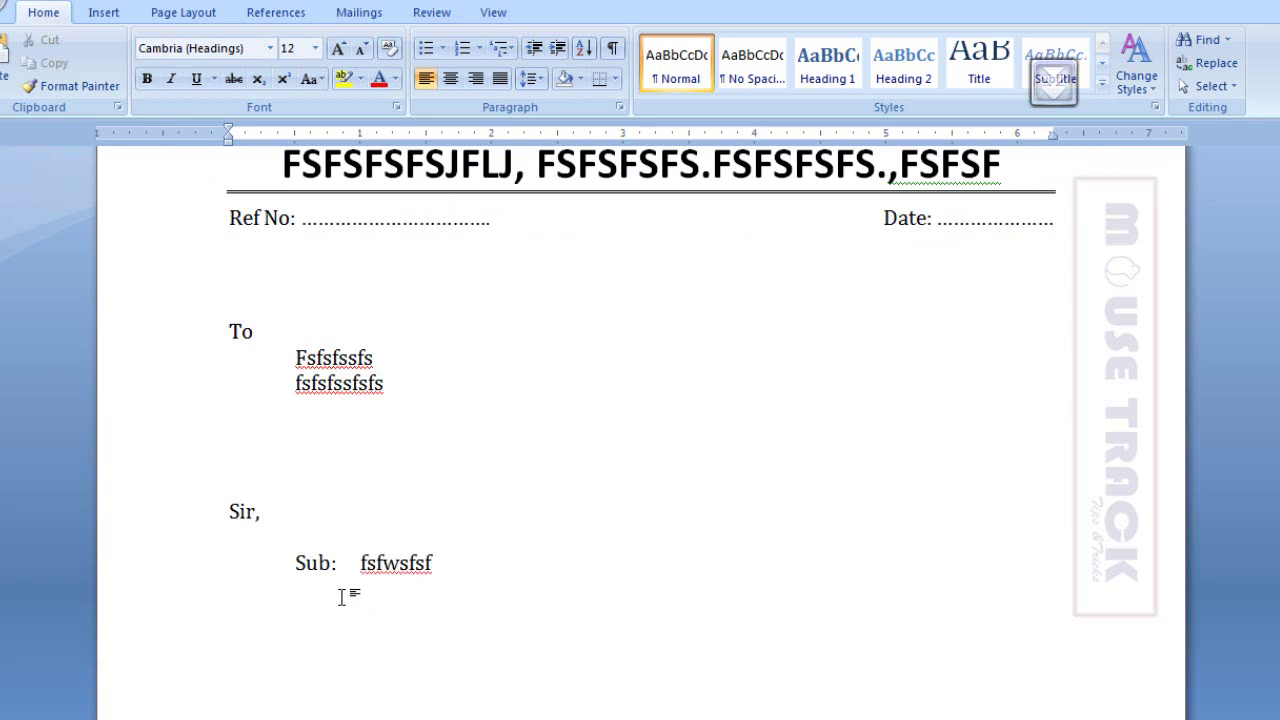
pyautogui.write(' fsfs f fsfs fs fs fs fs fs fs fs f sf sfs')
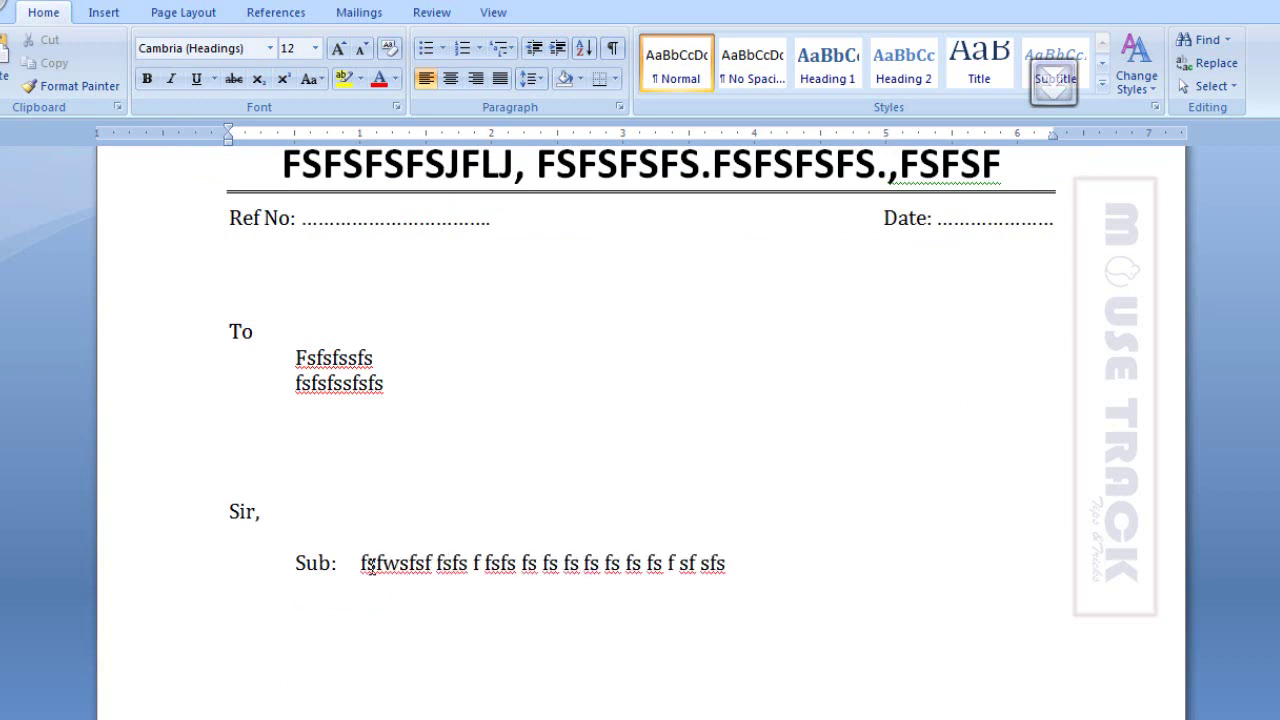
pyautogui.moveTo(370, 566); pyautogui.dragTo(580, 543)
pyautogui.moveTo(436, 566); pyautogui.dragTo(730, 566)
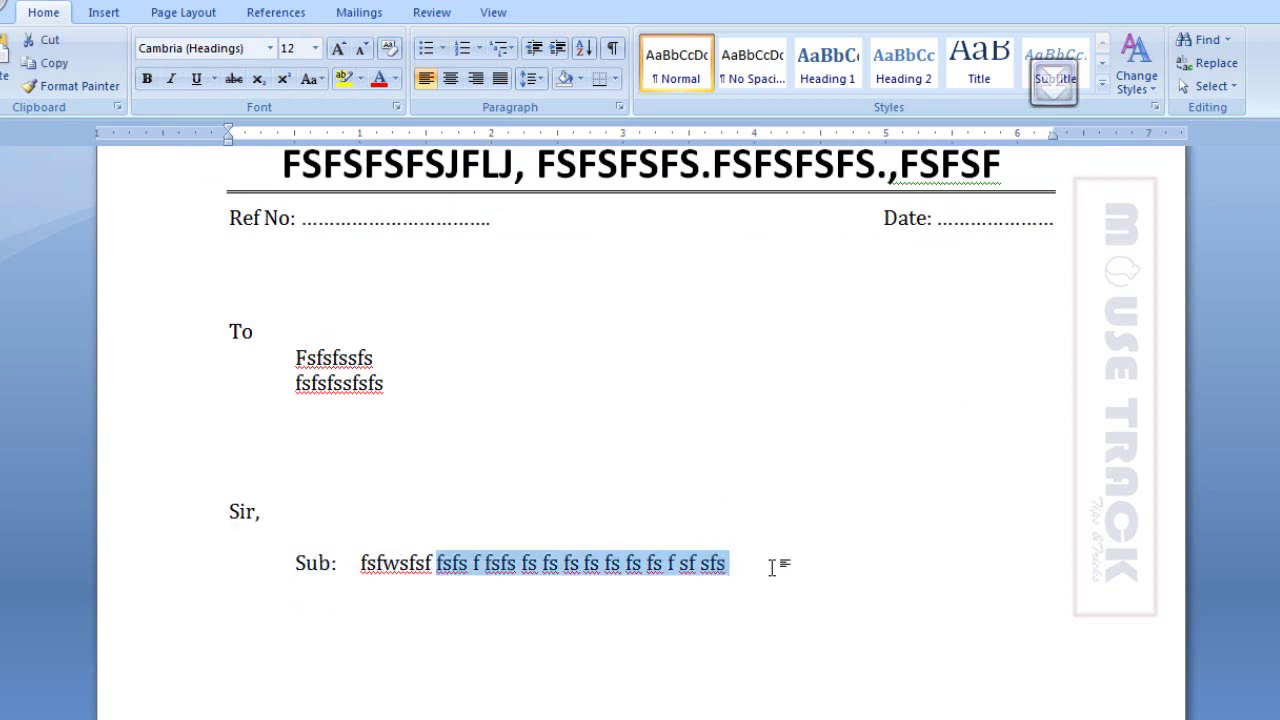
pyautogui.hotkey('ctrl', 'c')
pyautogui.click(772, 567)
pyautogui.hotkey('ctrl', 'v')
pyautogui.hotkey('ctrl', 'v')
pyautogui.hotkey('ctrl', 'v')
pyautogui.hotkey('ctrl', 'v')
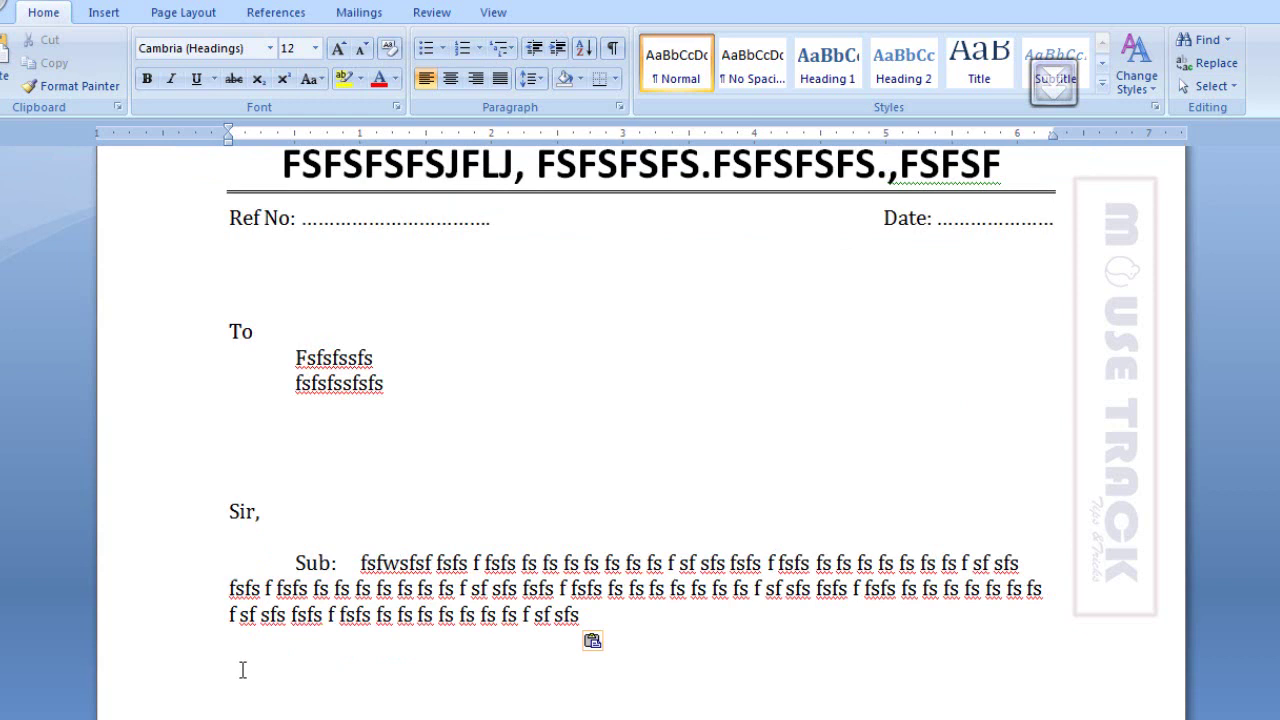
pyautogui.hotkey('ctrl', 't')
pyautogui.hotkey('ctrl', 't')
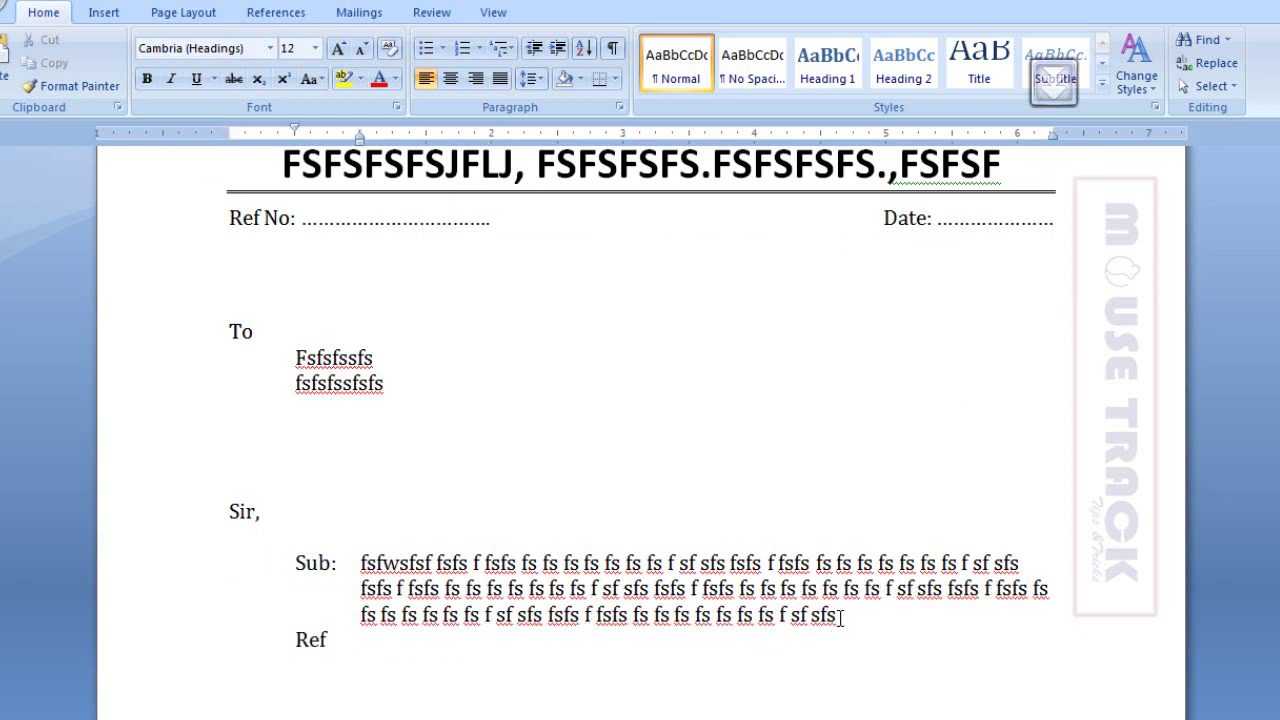
# - Start the Ref line and paste filler text after it
pyautogui.press('BackSpace')
pyautogui.hotkey('ctrl', 'v')
pyautogui.hotkey('ctrl', 'v')
pyautogui.hotkey('ctrl', 'v')
pyautogui.hotkey('ctrl', 'v')
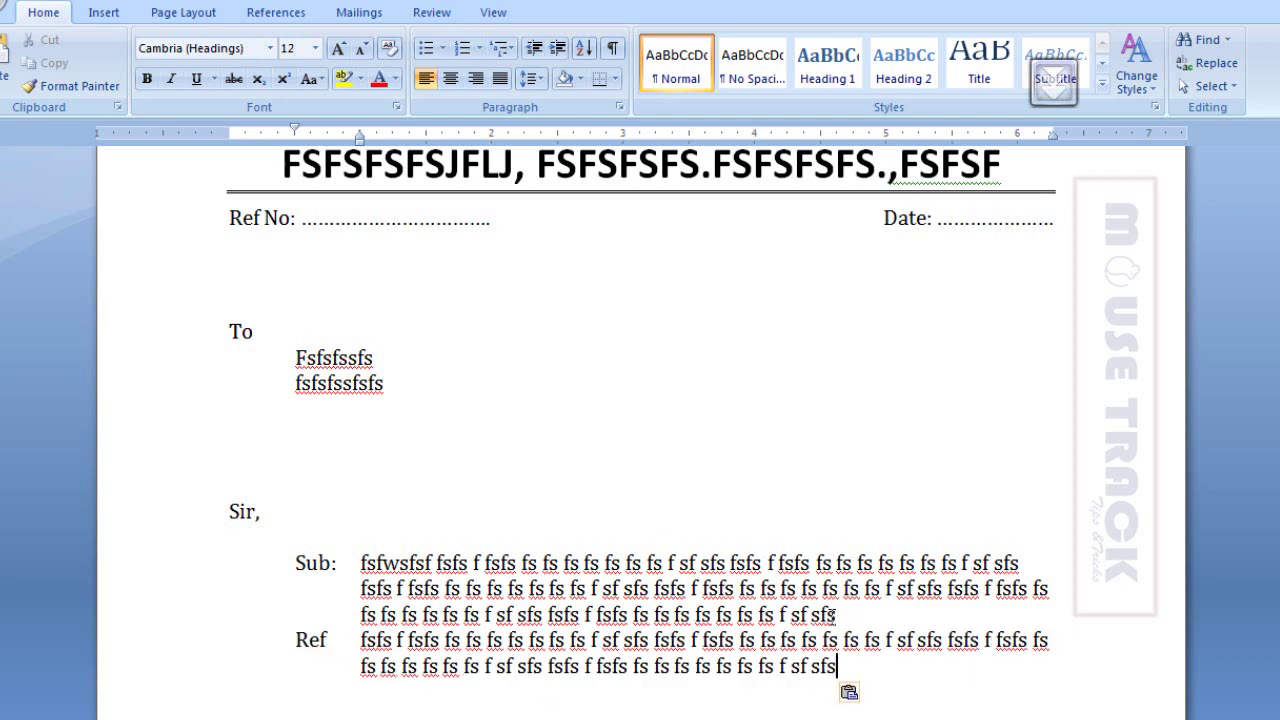
pyautogui.hotkey('ctrl', 'v')
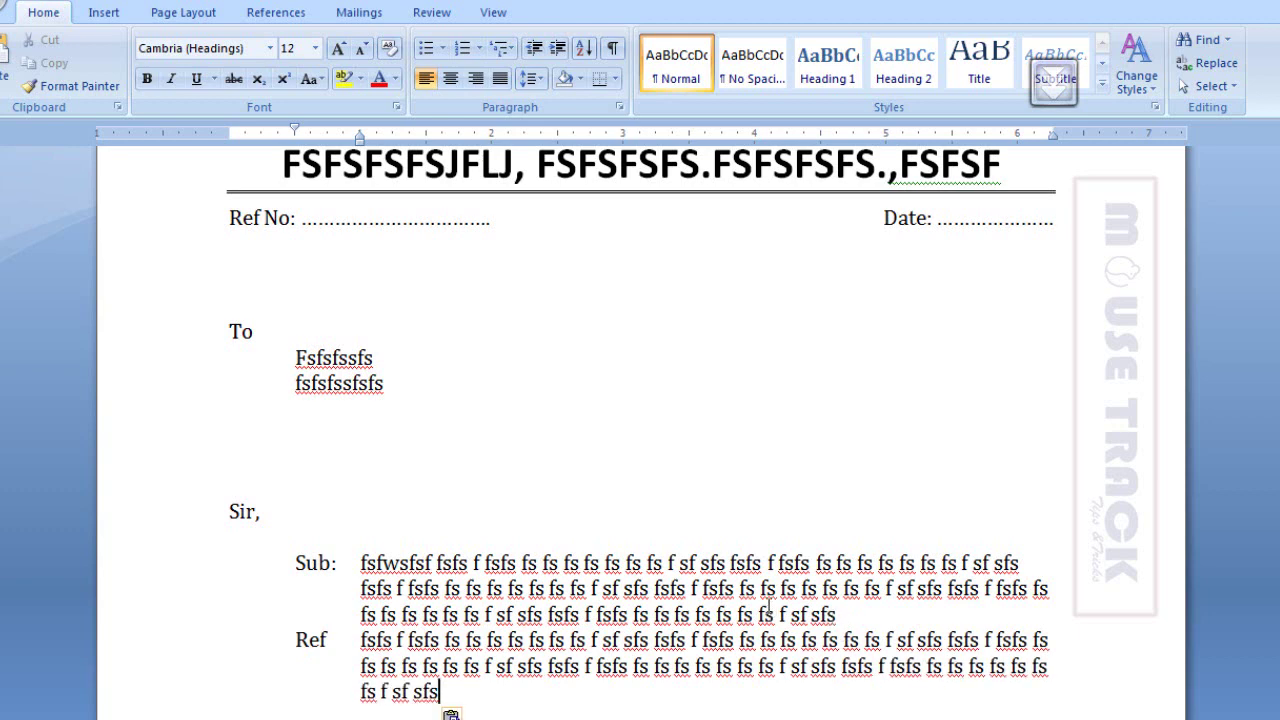
pyautogui.press('BackSpace')
pyautogui.press('BackSpace')
pyautogui.press('BackSpace')
pyautogui.press('BackSpace')
pyautogui.press('BackSpace')
pyautogui.press('BackSpace')
pyautogui.press('BackSpace')
pyautogui.press('BackSpace')
pyautogui.press('BackSpace')
pyautogui.press('BackSpace')
pyautogui.press('BackSpace')
pyautogui.press('BackSpace')
pyautogui.press('BackSpace')
pyautogui.press('BackSpace')
pyautogui.press('BackSpace')
pyautogui.press('BackSpace')
pyautogui.press('BackSpace')
pyautogui.press('BackSpace')
pyautogui.press('BackSpace')
pyautogui.press('BackSpace')
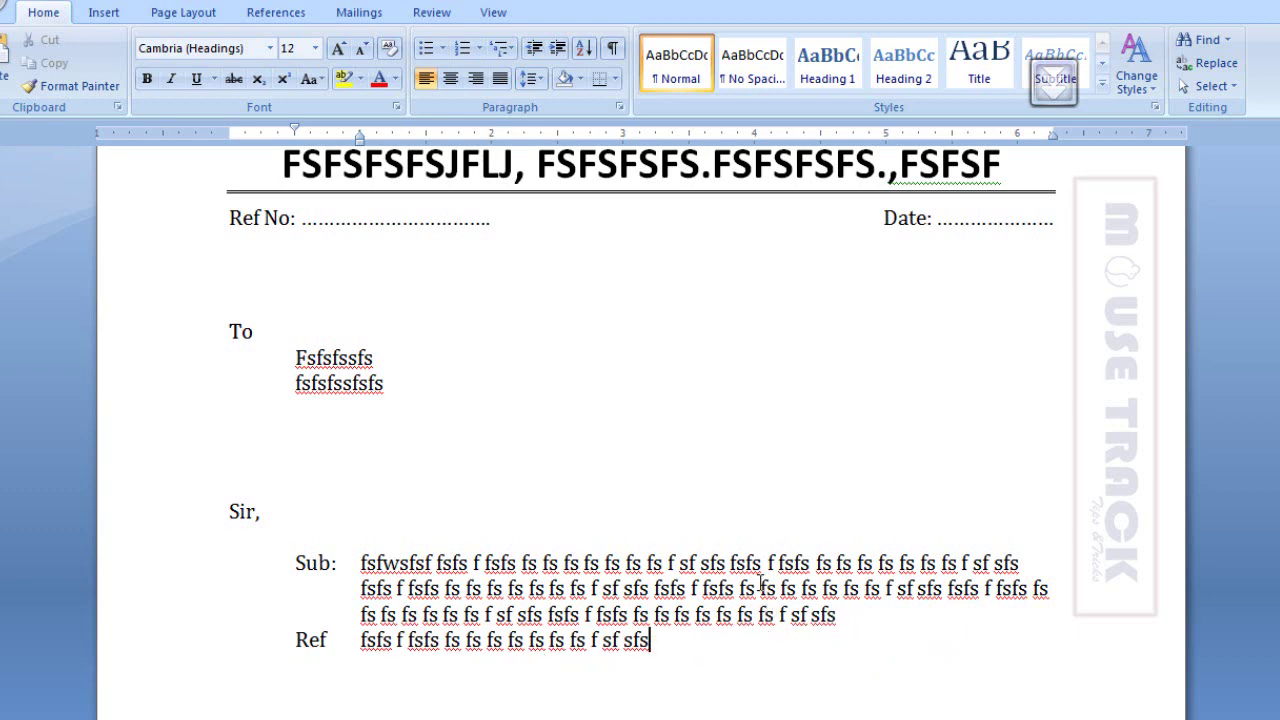
# - Add numbered references 1. and 2. after Ref, pasting text into each
pyautogui.write('1.')
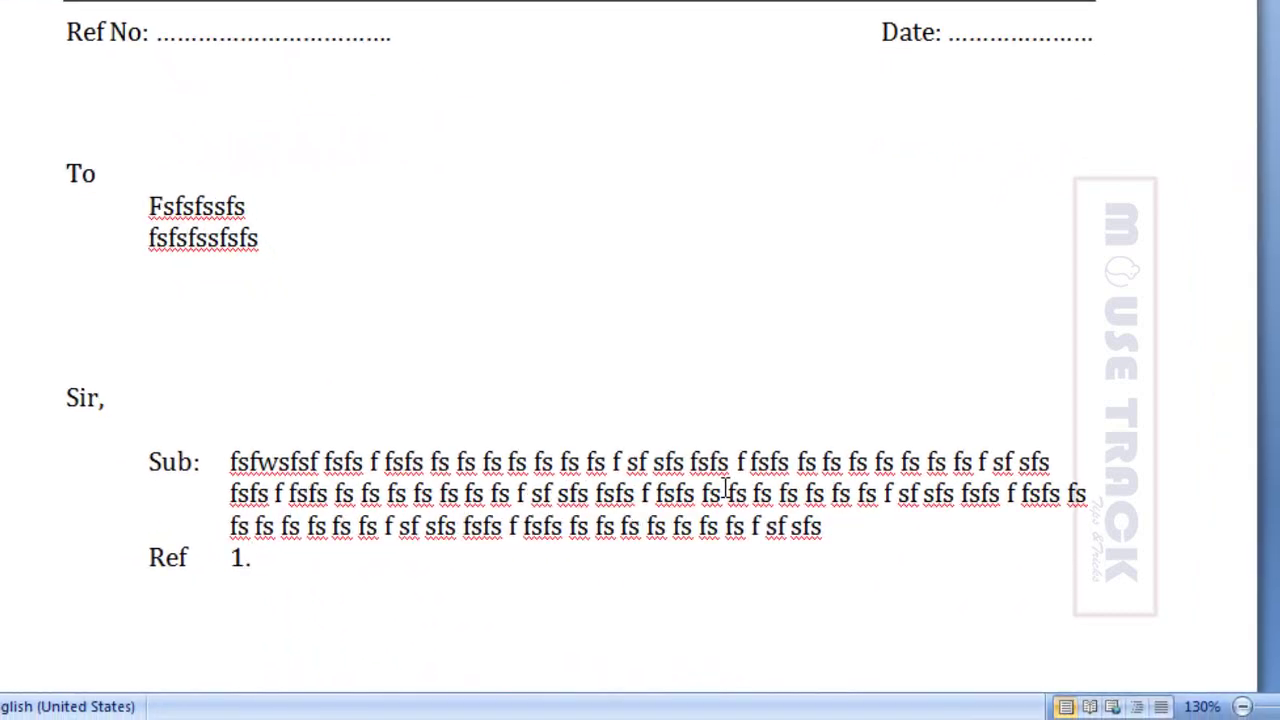
pyautogui.hotkey('ctrl', 'v')
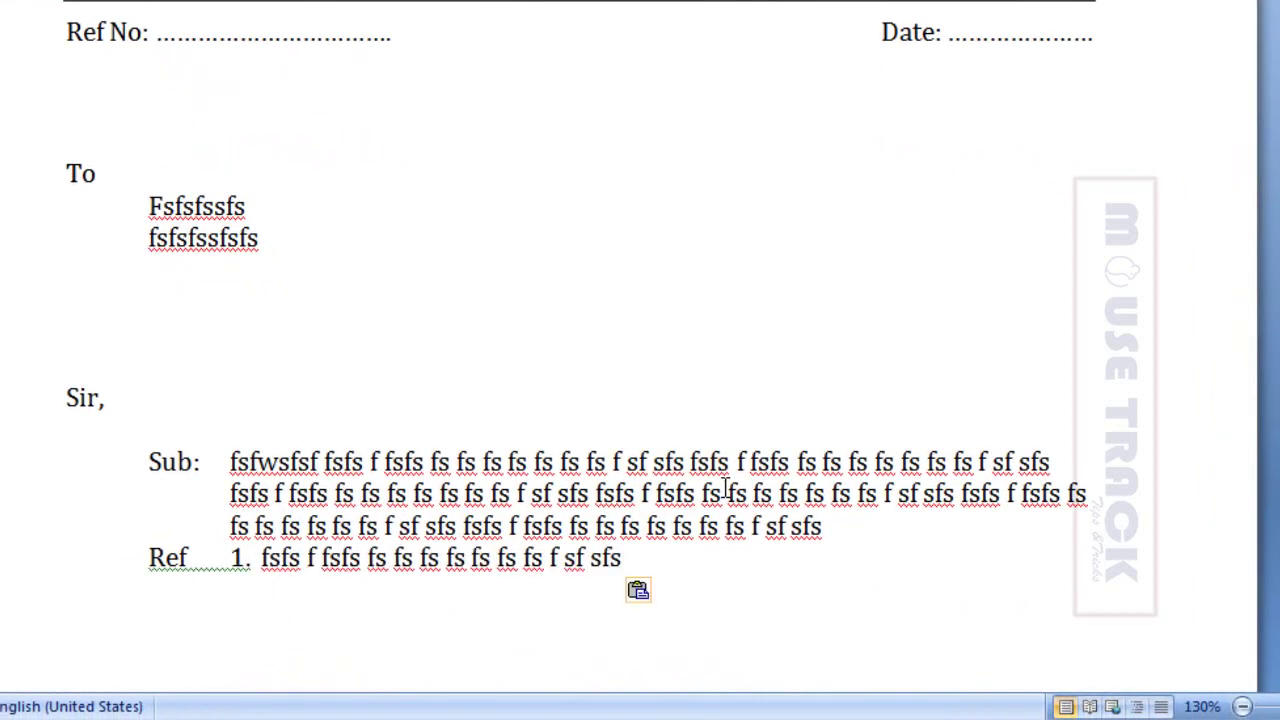
pyautogui.hotkey('ctrl', 'v')
pyautogui.hotkey('ctrl', 'v')
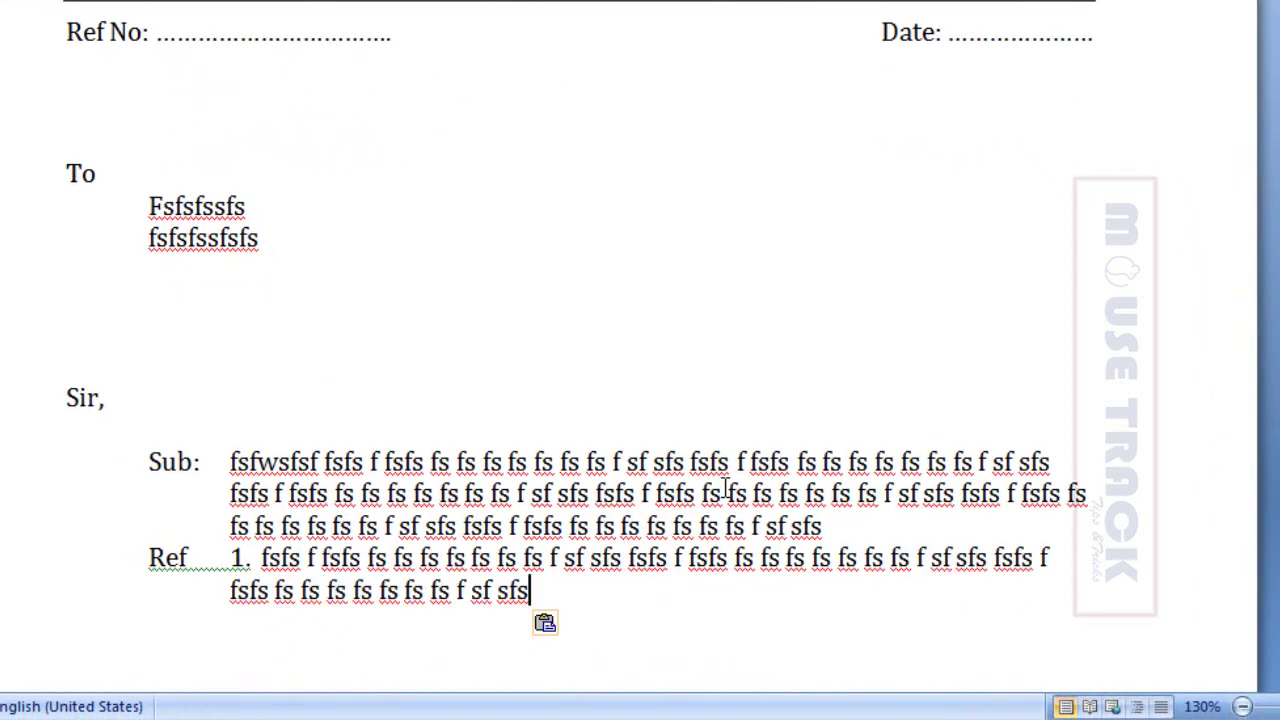
pyautogui.press('Return')
pyautogui.write('2.')
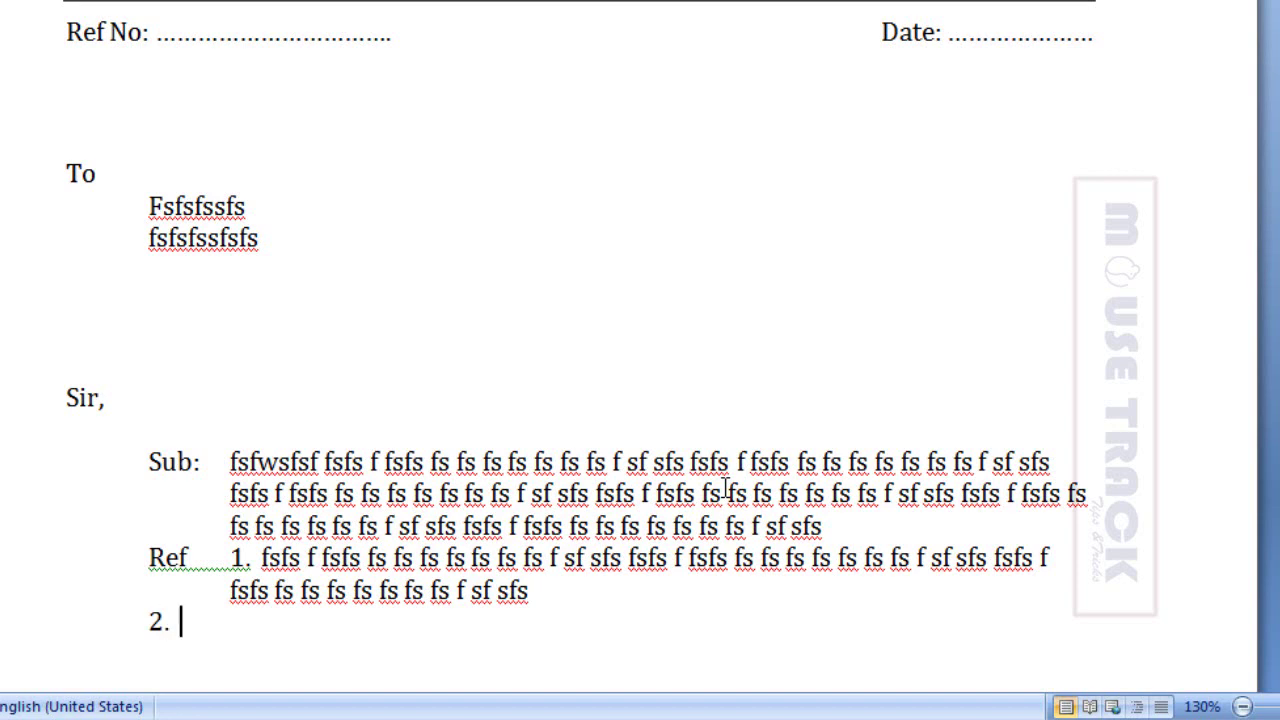
pyautogui.hotkey('ctrl', 'v')
pyautogui.hotkey('ctrl', 'v')
pyautogui.hotkey('ctrl', 'v')
pyautogui.hotkey('ctrl', 'v')
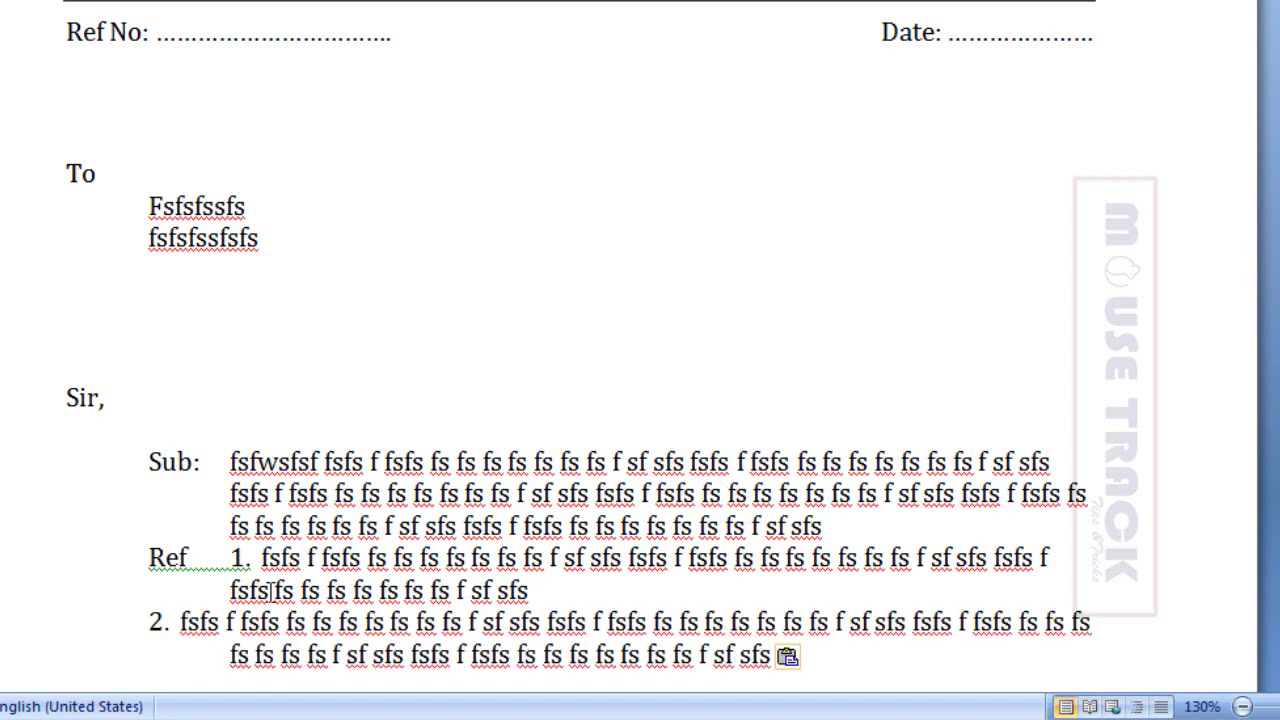
# - Tab-indent the Ref items so they align under the subject text
pyautogui.click(149, 619)
pyautogui.press('Tab')
pyautogui.scroll(-3, 263, 650)
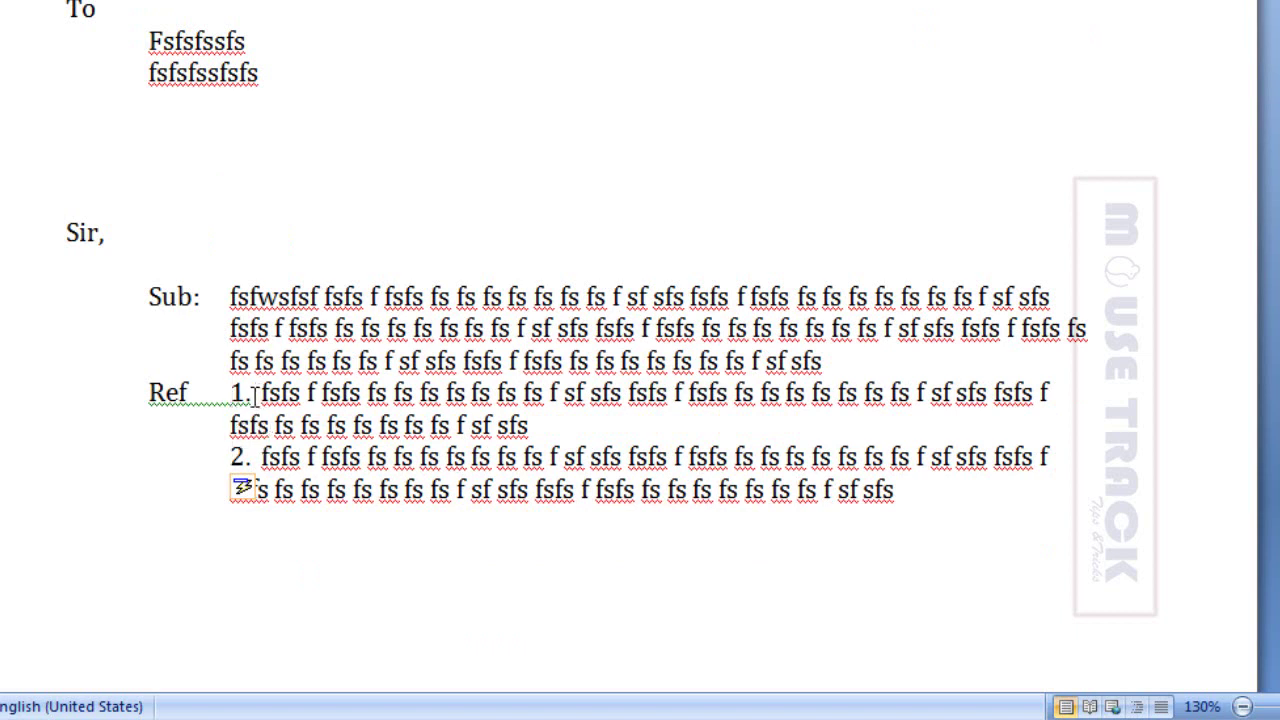
pyautogui.moveTo(258, 393); pyautogui.dragTo(269, 426)
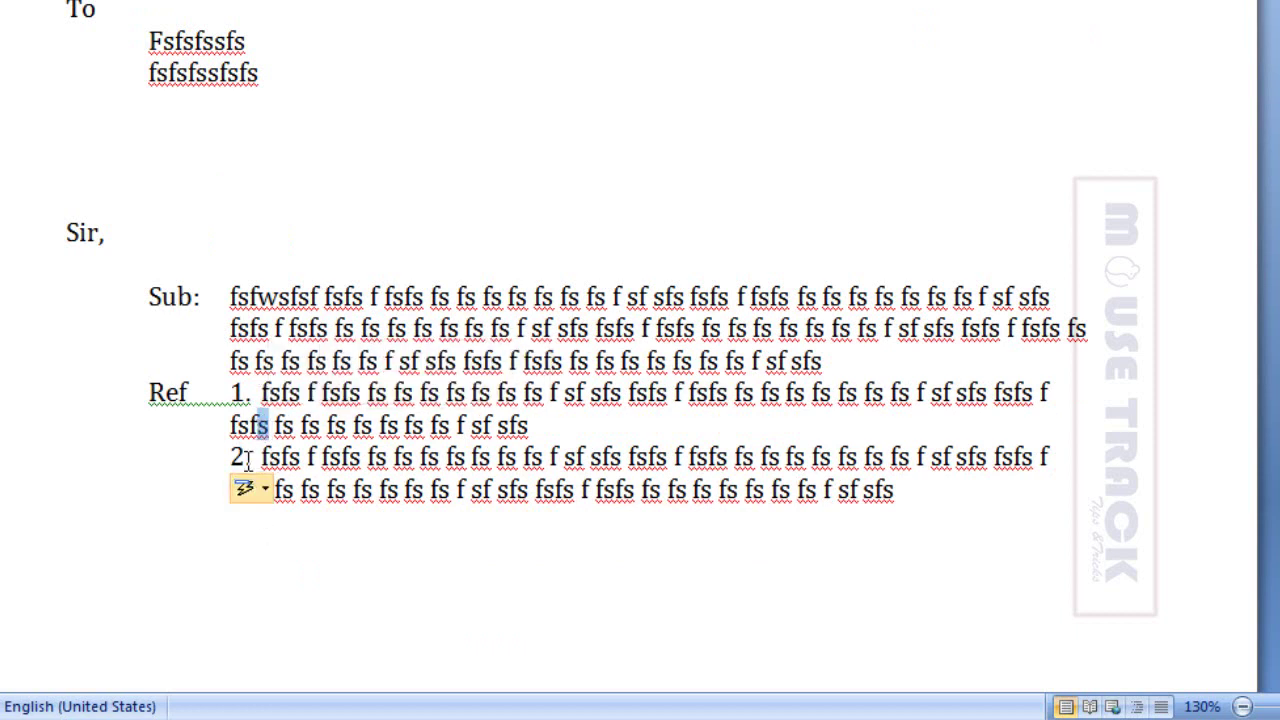
pyautogui.click(262, 393)
pyautogui.press('Tab')
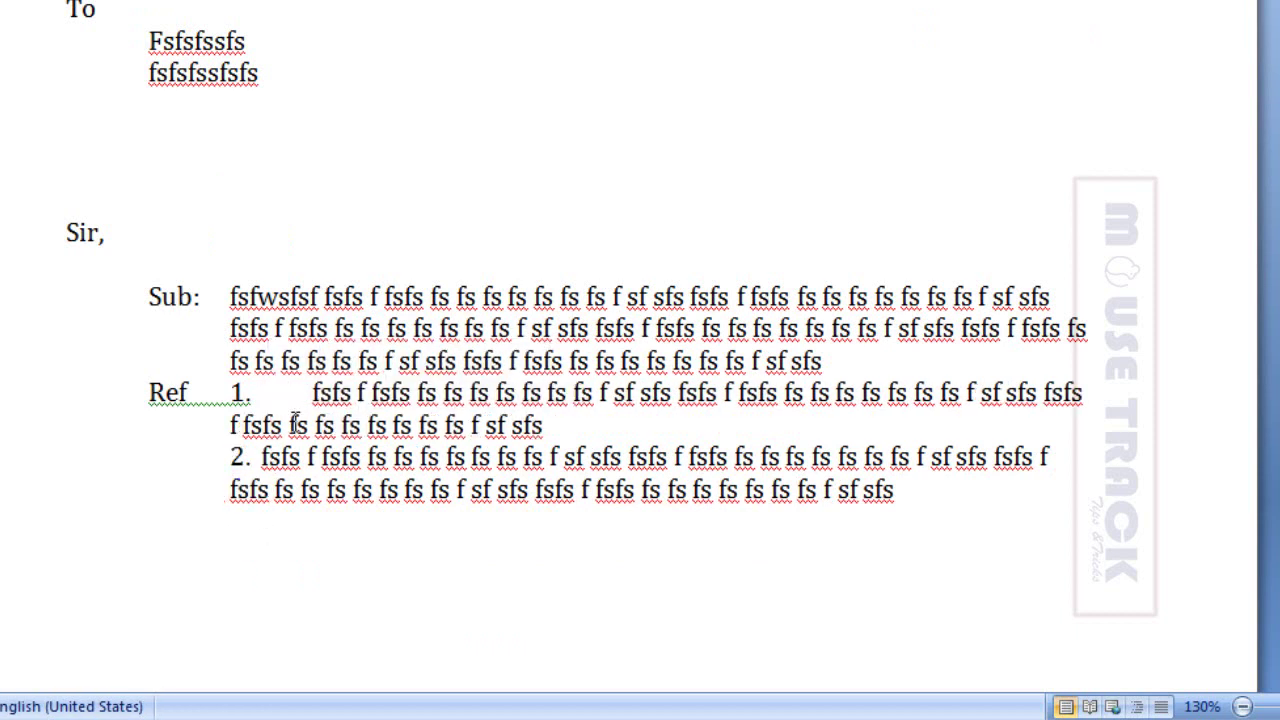
pyautogui.click(231, 428)
pyautogui.press('Tab')
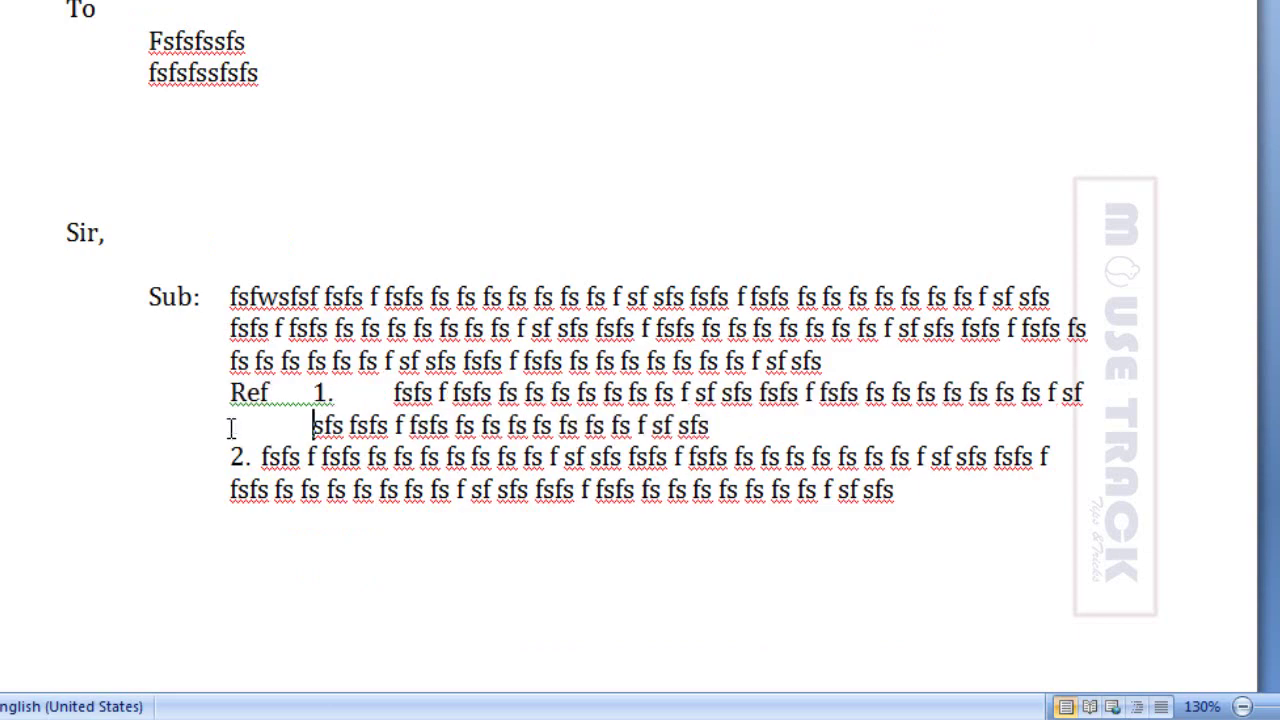
# - Undo the Ref shift and add blank lines below 'Sir,'
pyautogui.hotkey('ctrl', 'z')
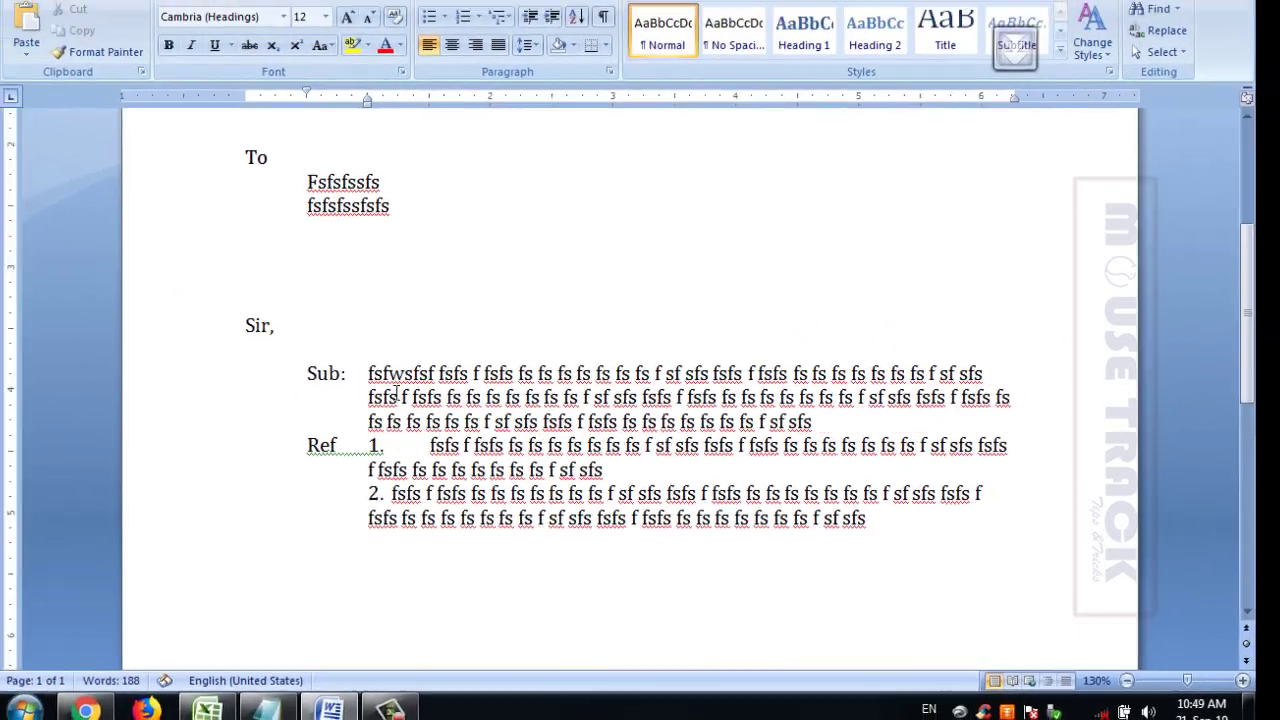
pyautogui.click(409, 326)
pyautogui.press('Return')
pyautogui.press('Return')
pyautogui.press('Return')
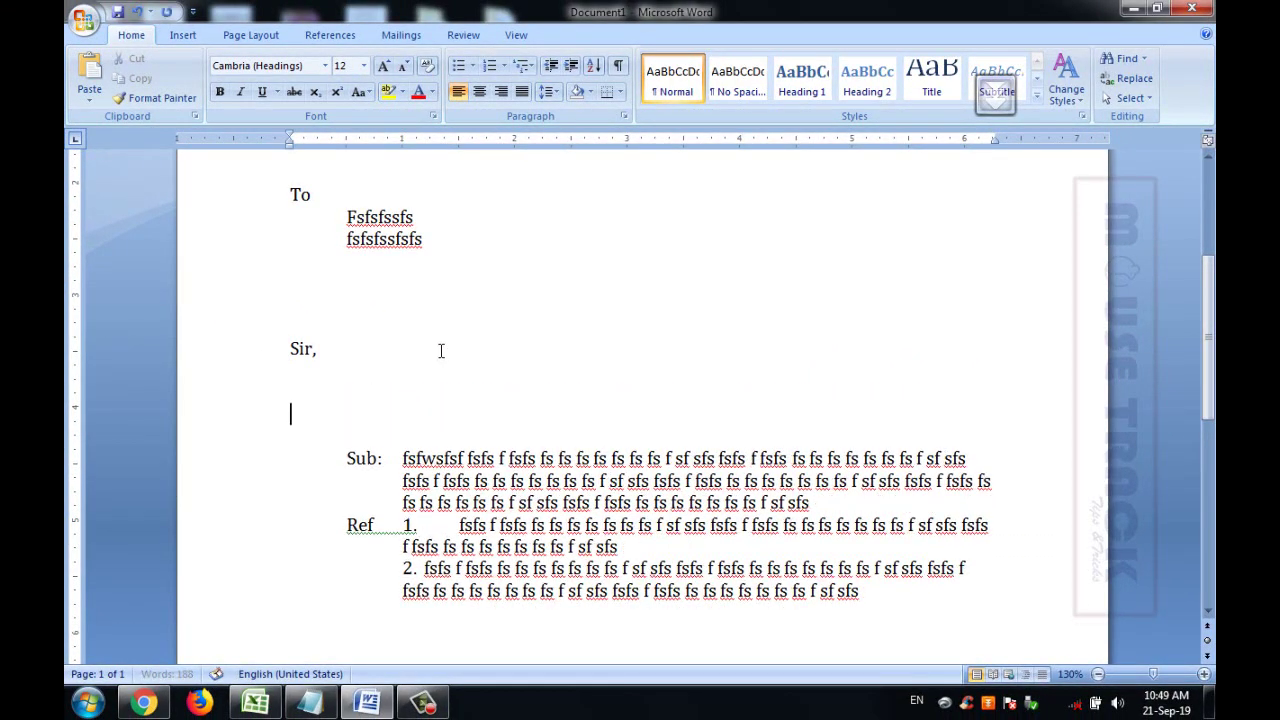
pyautogui.press('Up')
# - Insert a 3×2 table and type 'Subject:' in its first cell
pyautogui.click(182, 35)
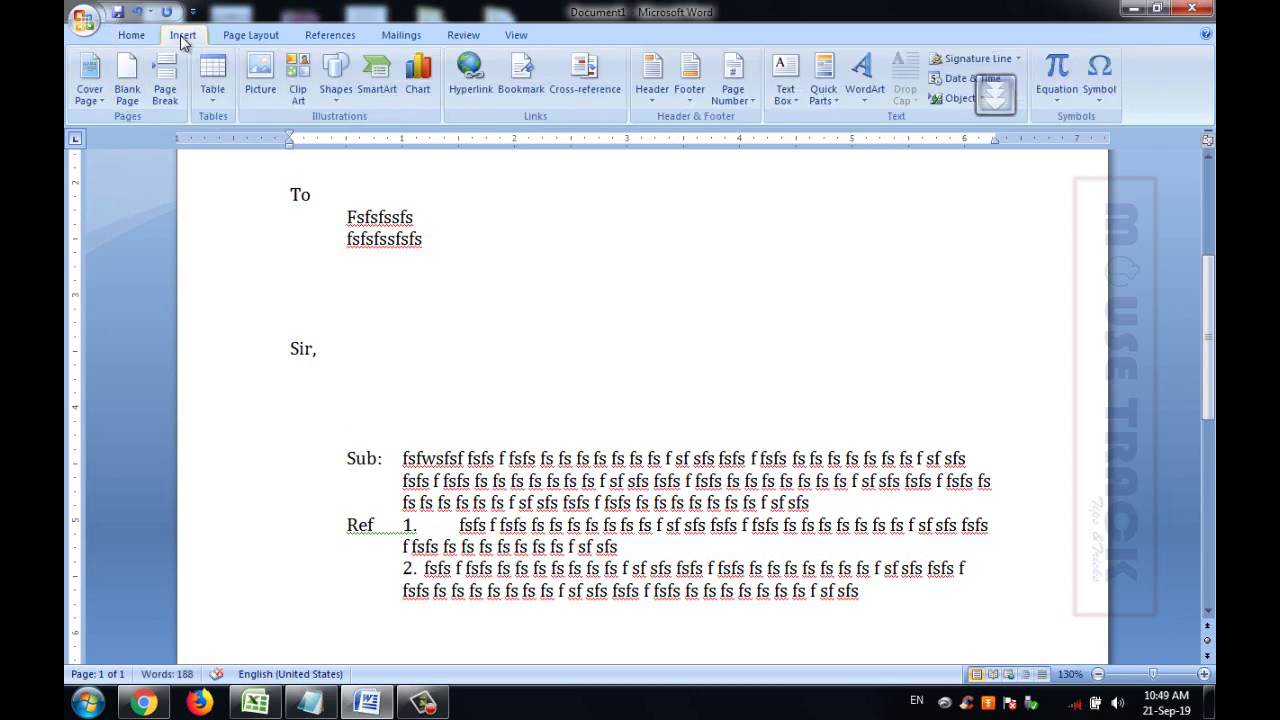
pyautogui.click(212, 80)
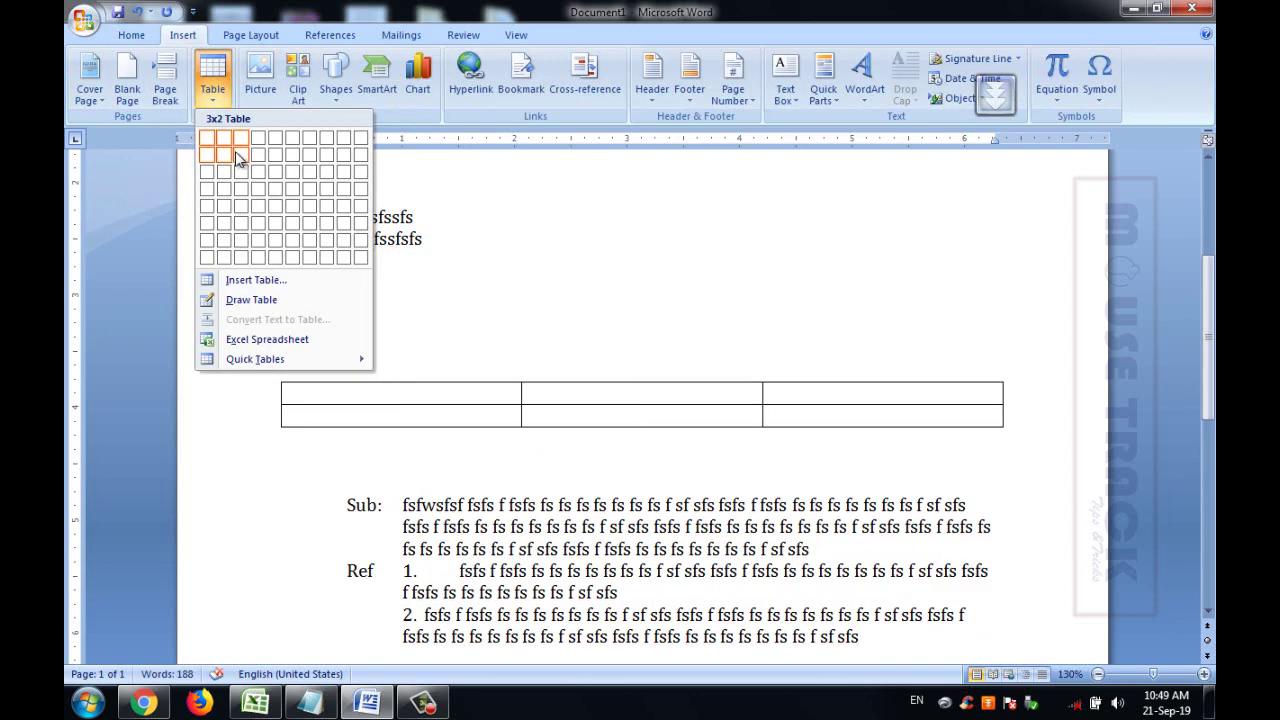
pyautogui.click(240, 156)
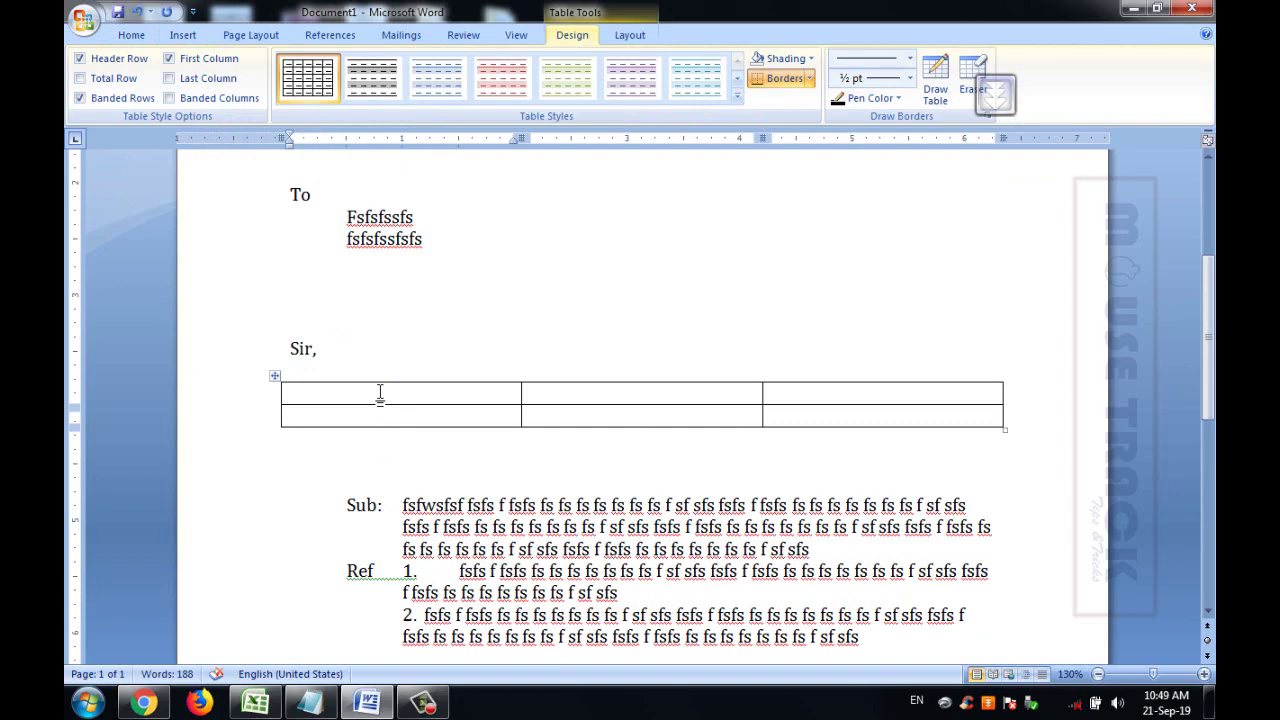
pyautogui.write('Sub')
pyautogui.press('Tab')
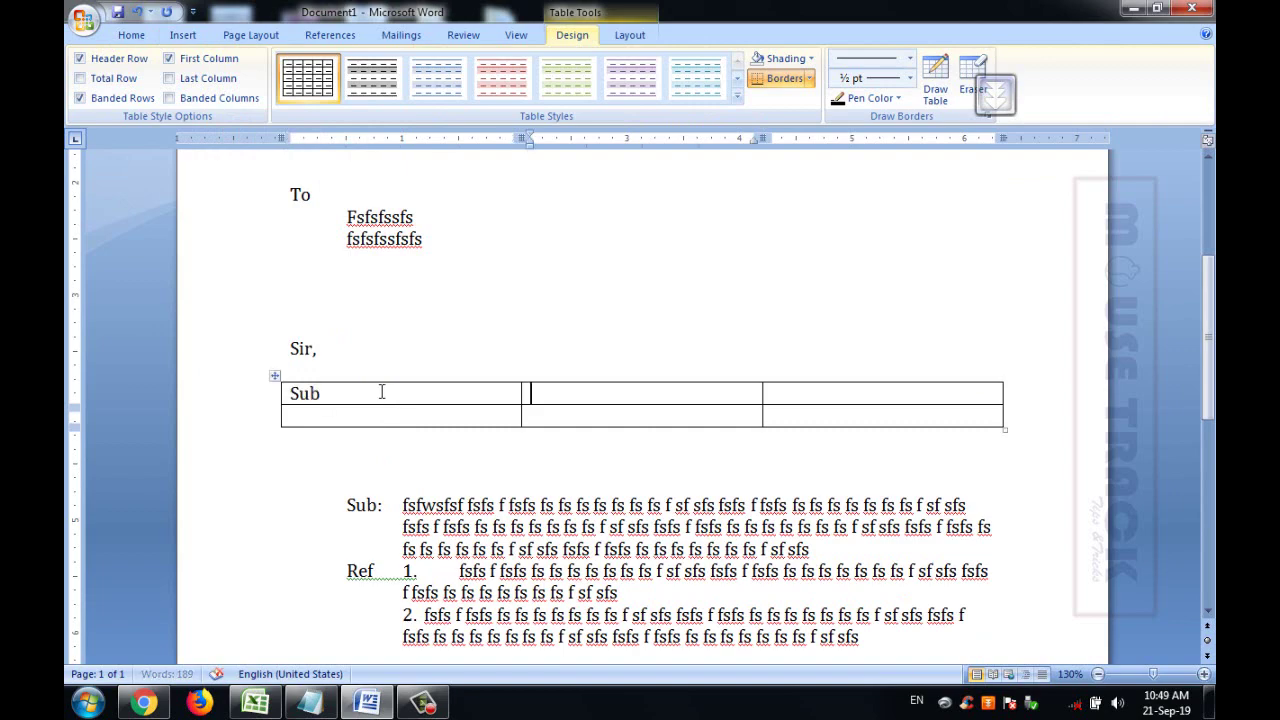
pyautogui.write(':')
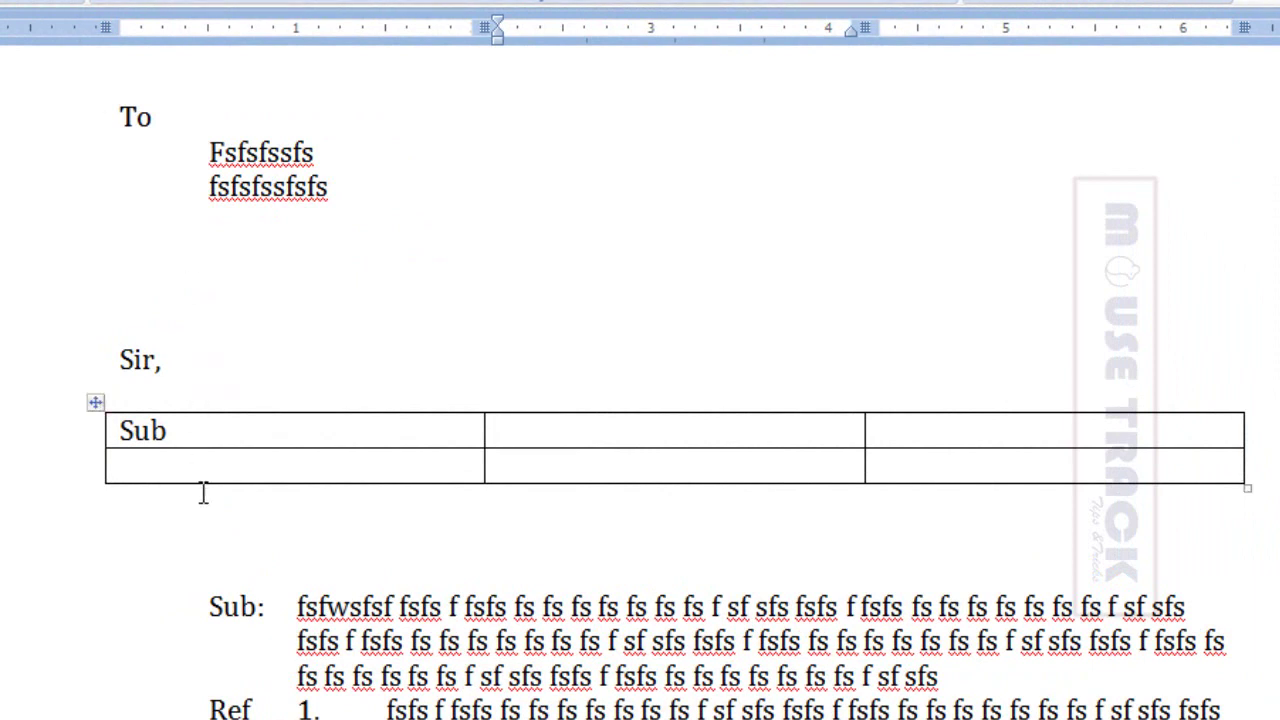
pyautogui.click(203, 433)
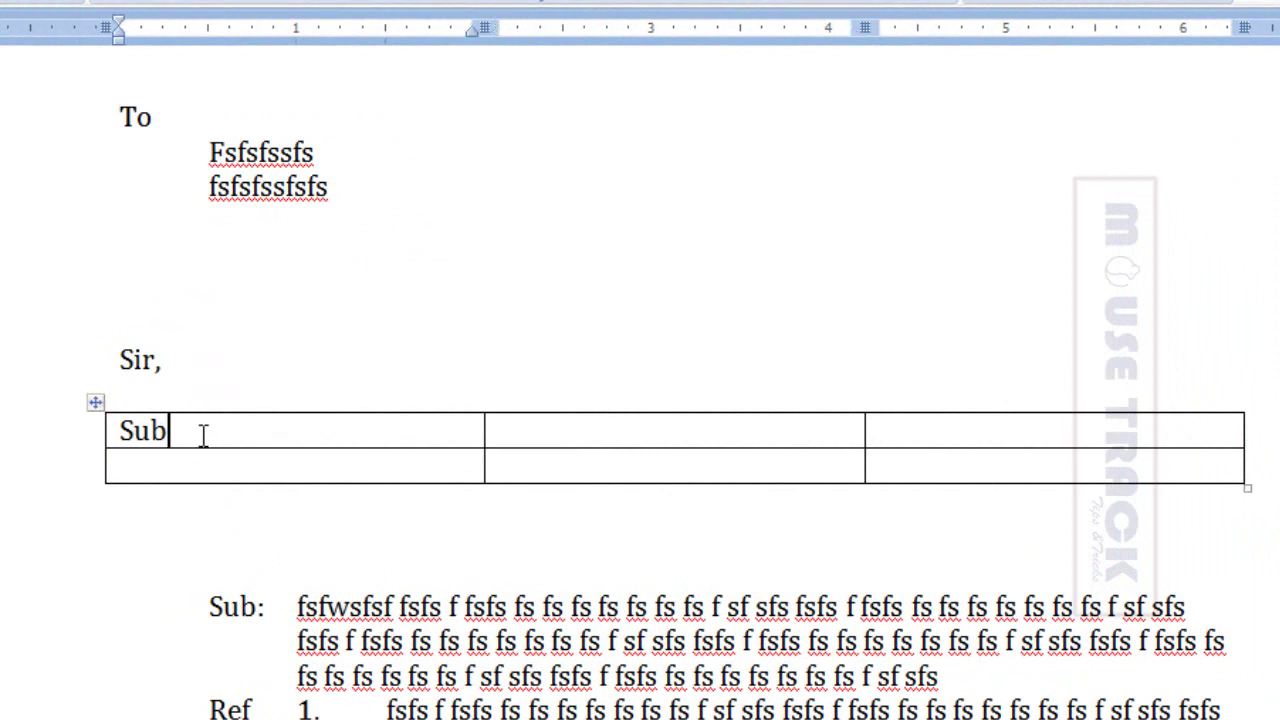
pyautogui.write('ject:')
pyautogui.press('Tab')
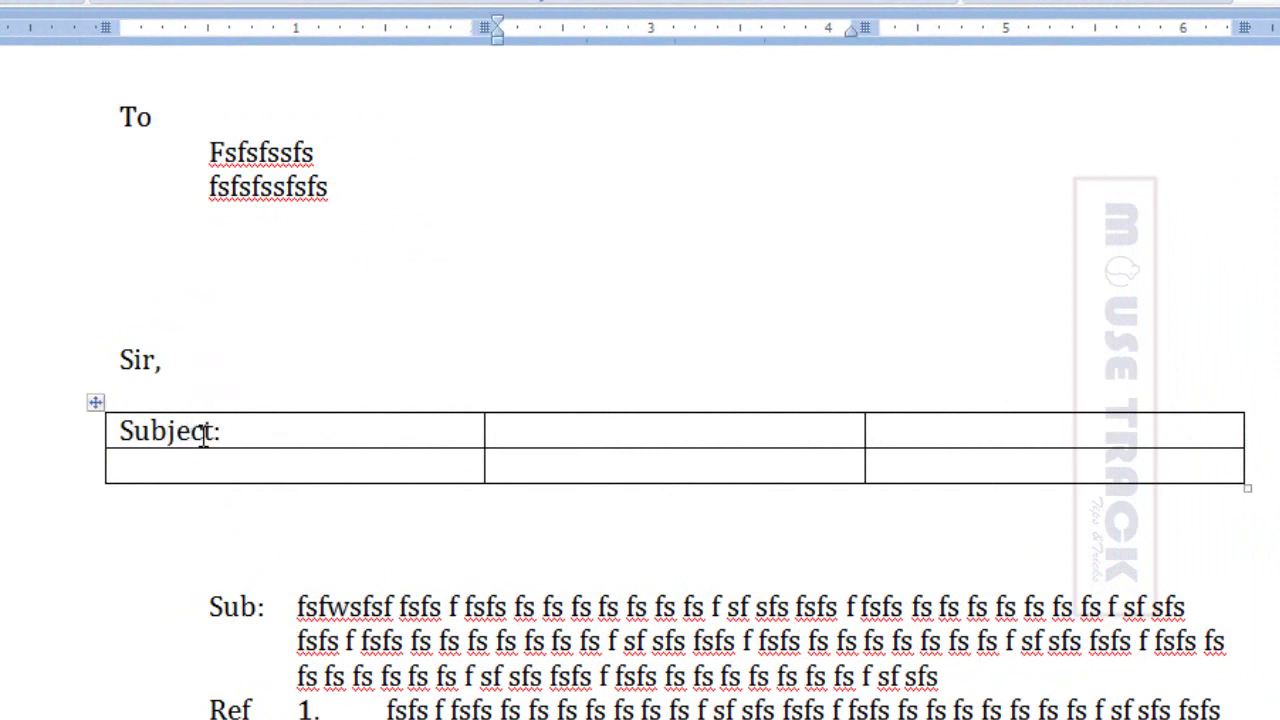
# - Paste the subject text into the top-right cell and narrow the first two columns
pyautogui.moveTo(299, 607); pyautogui.dragTo(541, 607)
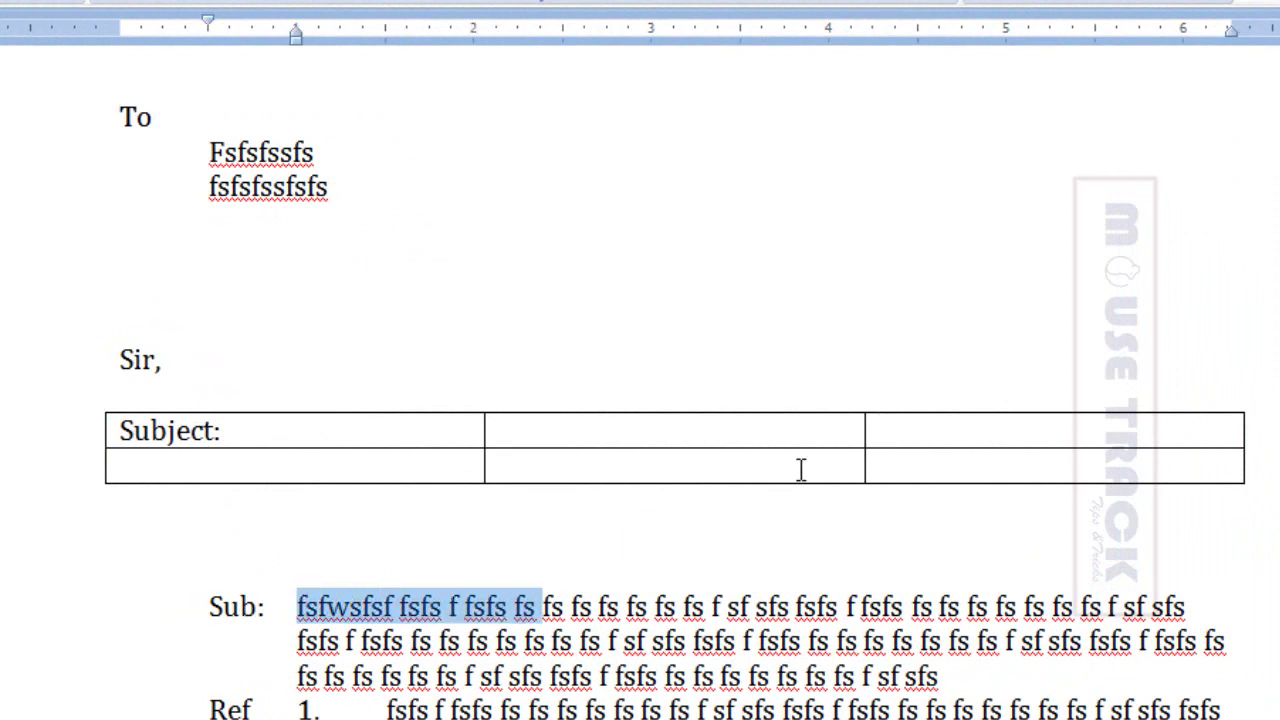
pyautogui.click(923, 434)
pyautogui.write('fsfs f fsfs fs fs fs fs fs fs fs f sf sfs fsfs f fsfs fs fs fs fs fs fs fs f sf sfs fsfs f fsfs fs fs fs fs fs fs f sf sfs fsfs f fsfs fs fs fs fs fs fs fs f sf sfs')
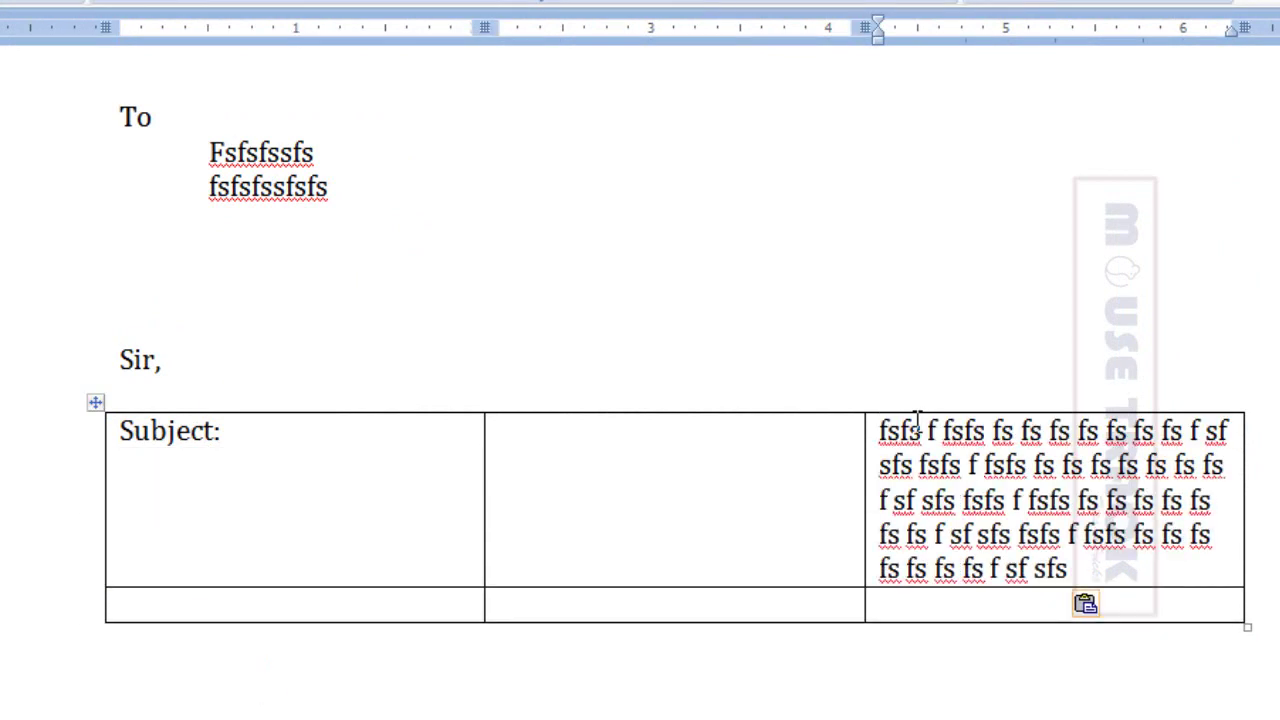
pyautogui.hotkey('ctrl', 'v')
pyautogui.hotkey('ctrl', 'v')
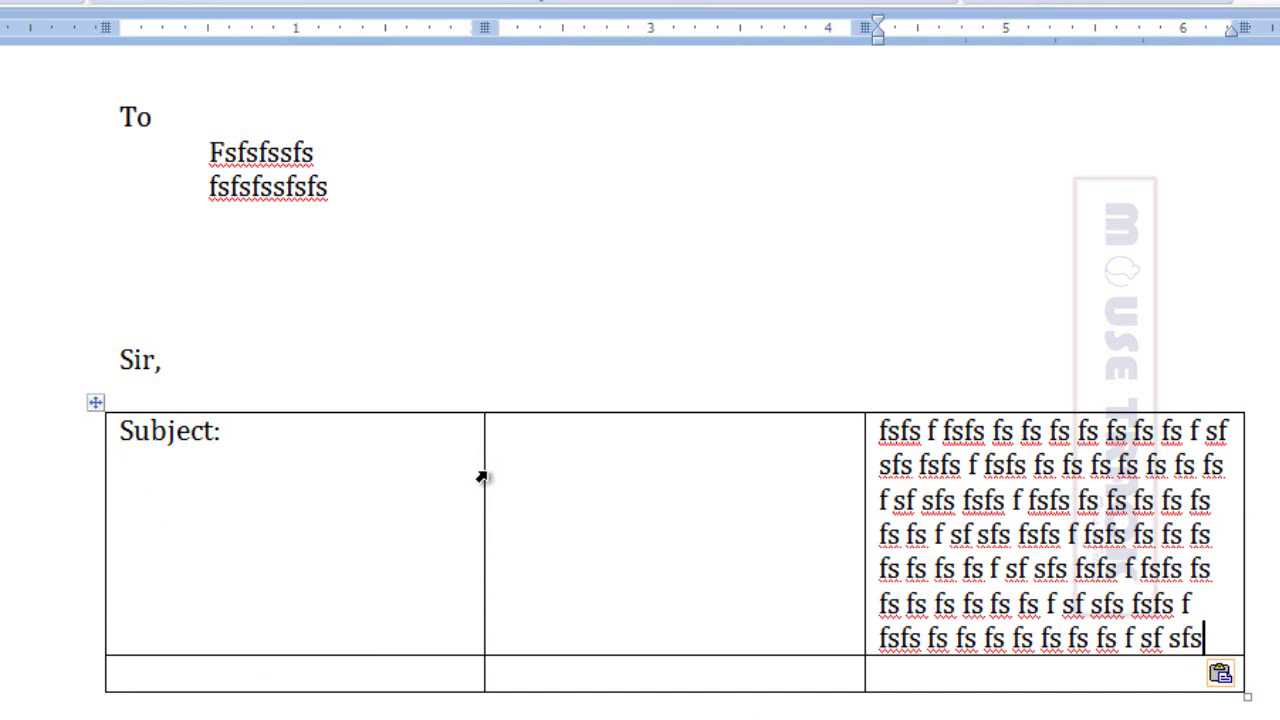
pyautogui.moveTo(480, 488); pyautogui.dragTo(232, 460)
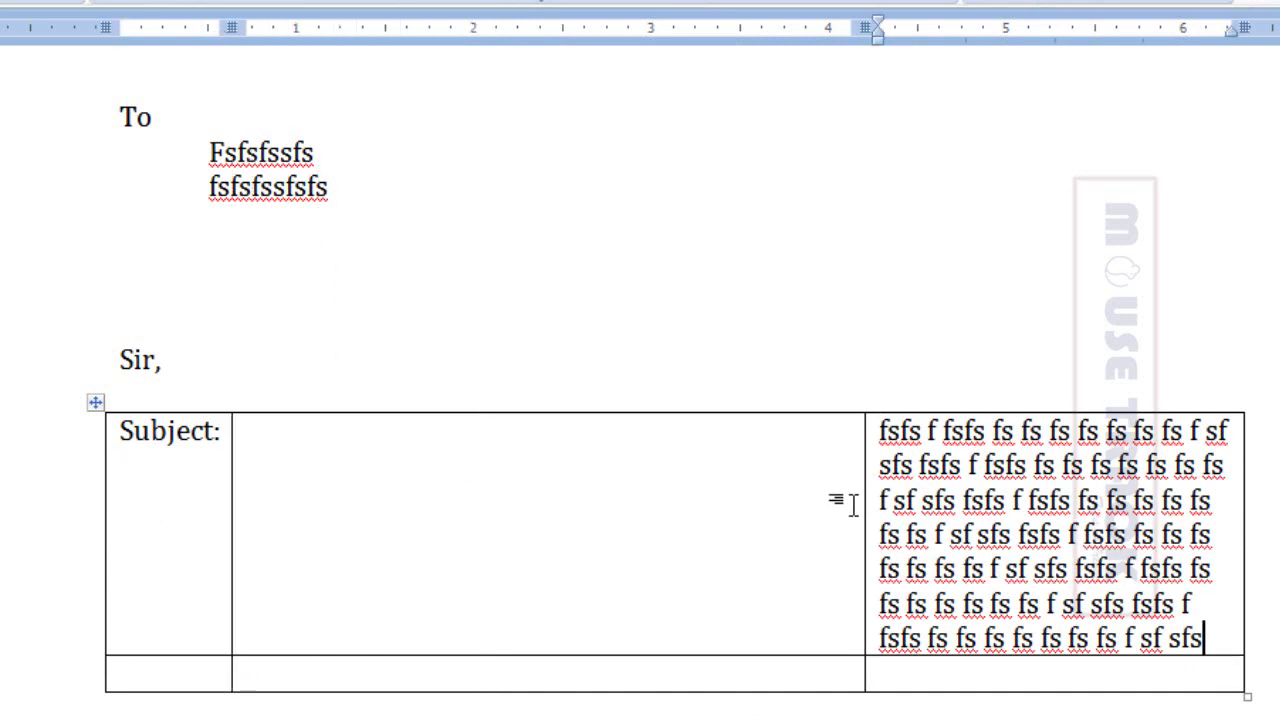
pyautogui.moveTo(857, 480)
pyautogui.mouseDown()
pyautogui.moveTo(711, 457)
pyautogui.moveTo(258, 488)
pyautogui.mouseUp()
pyautogui.click(207, 528)
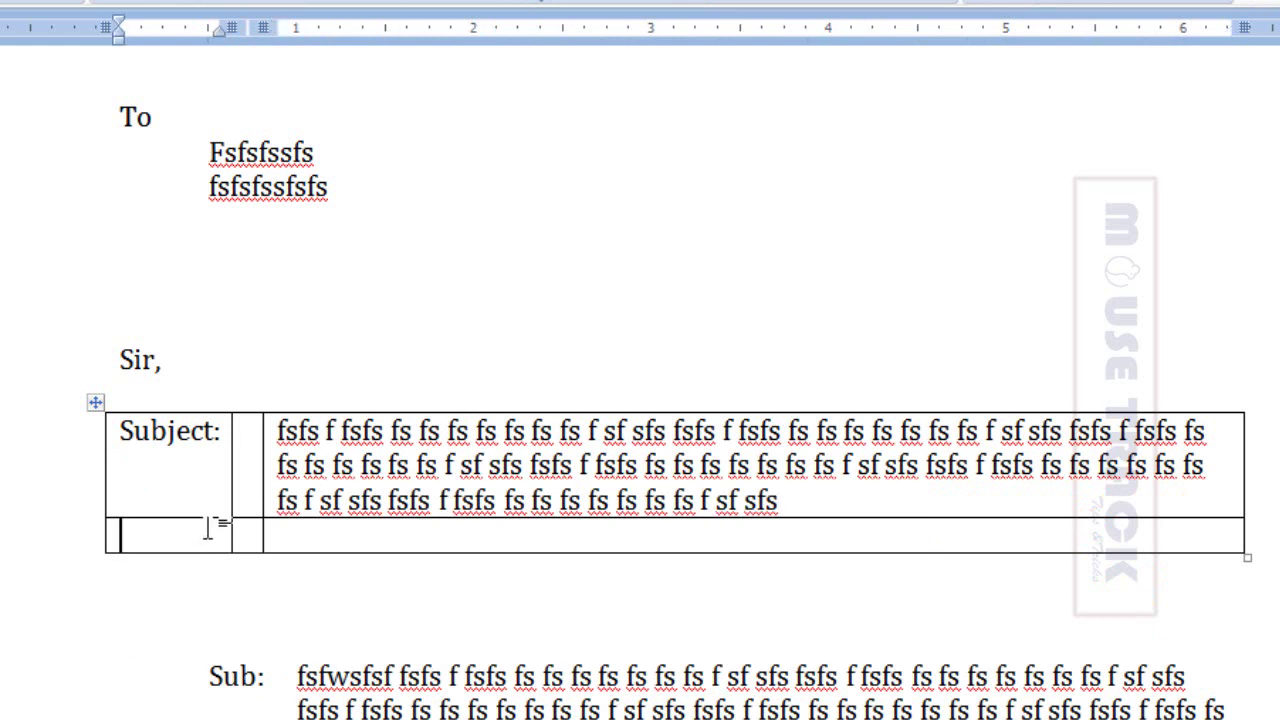
# - Enter 'Ref:' with references 1 and 2, adding a new row for the second
pyautogui.write('Ref:')
pyautogui.press('Tab')
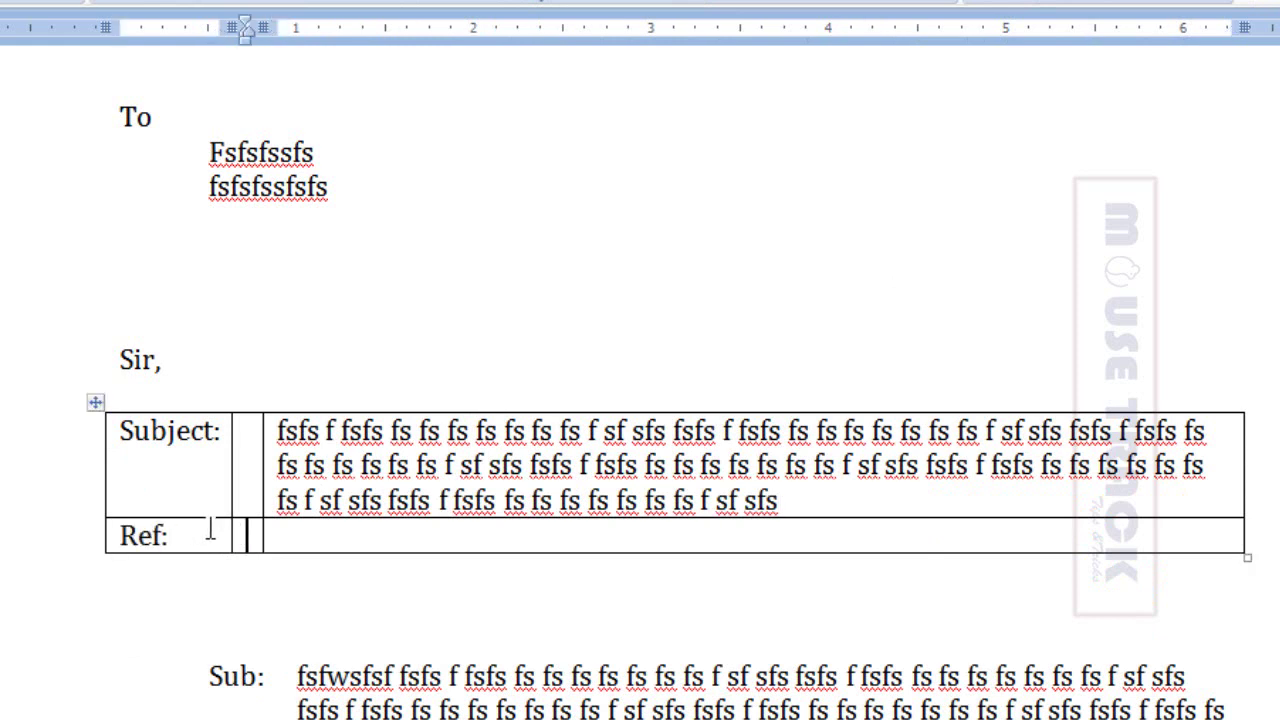
pyautogui.write('1')
pyautogui.press('Tab')
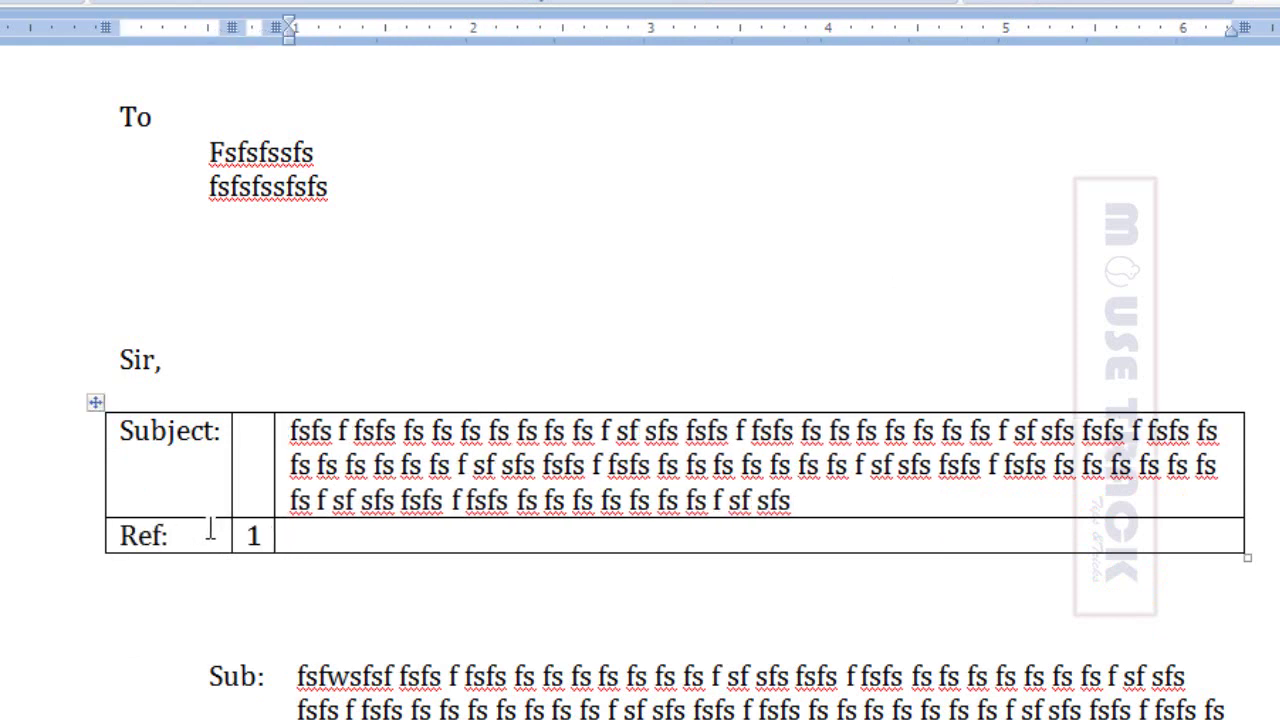
pyautogui.write('fsfs f fsfs fs fs fs fs fs fs fs f sf sfs fsfs f fsfs fs fs fs fs fs fs fs f sf sfs fsfs f fsfs fs fs fs fs fs fs fs f sf sfs fsfs f fsfs fs fs fs fs fs fs fs f sf sfs fsfs f fsfs fs fs fs fs fs fs fs f sf sfs')
pyautogui.press('Tab')
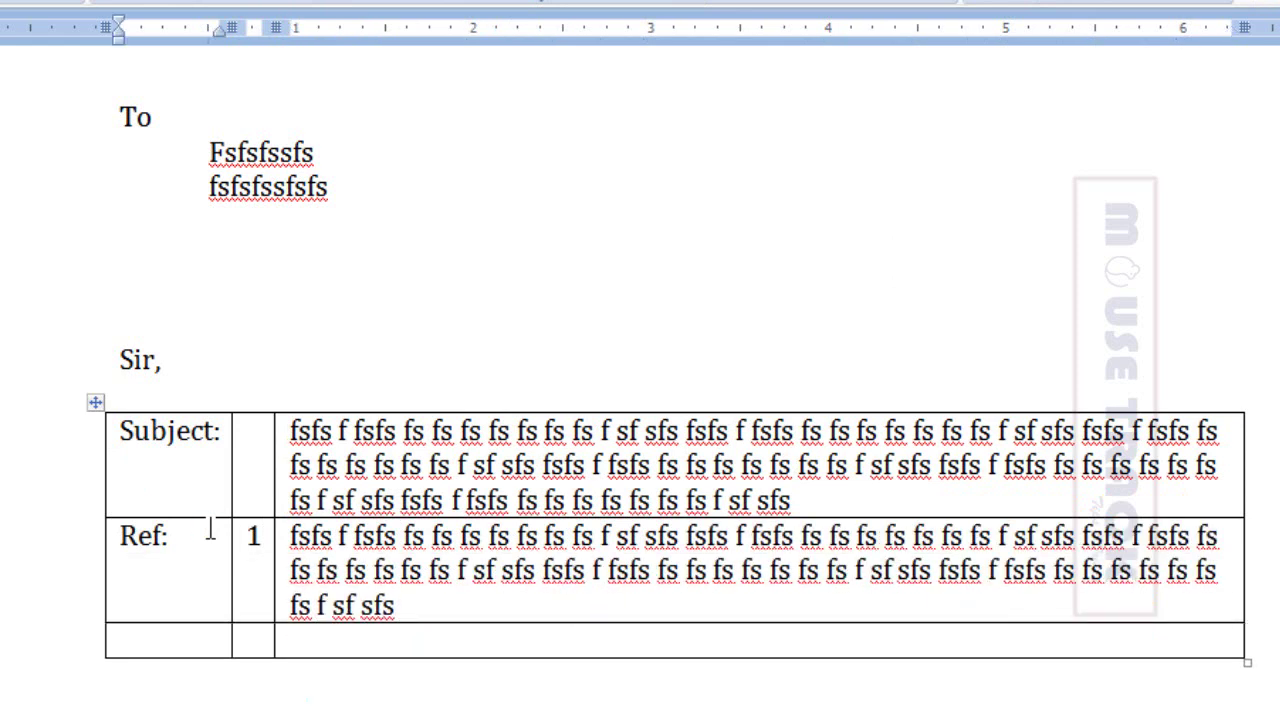
pyautogui.click(241, 625)
pyautogui.write('2')
pyautogui.press('Tab')
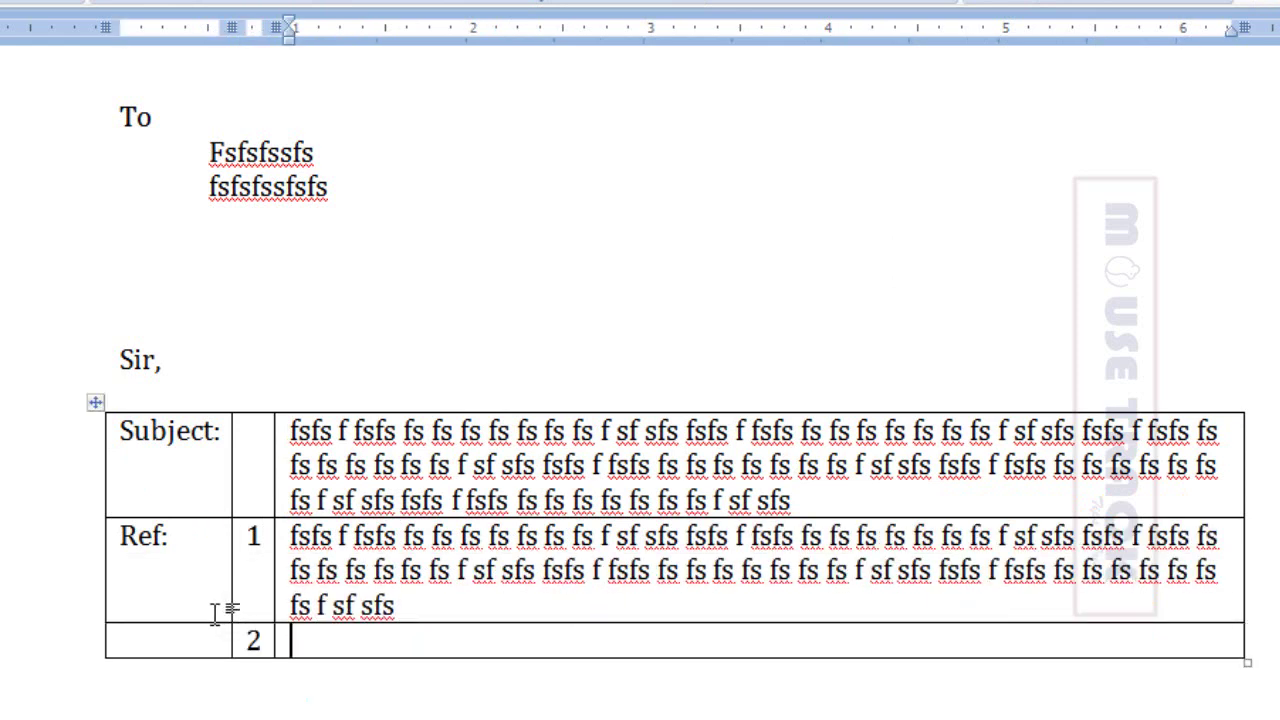
pyautogui.write('fsfs f fsfs fs fs fs fs fs fs fs f sf sfs fsfs f fsfs fs fs fs fs fs fs fs f sf sfs fsfs f fsfs fs fs fs fs fs fs fs f sf sfs fsfs f fsfs fs fs fs fs fs fs fs f sf sfs fsfs f fsfs fs fs fs fs fs fs fs f sf sfs')
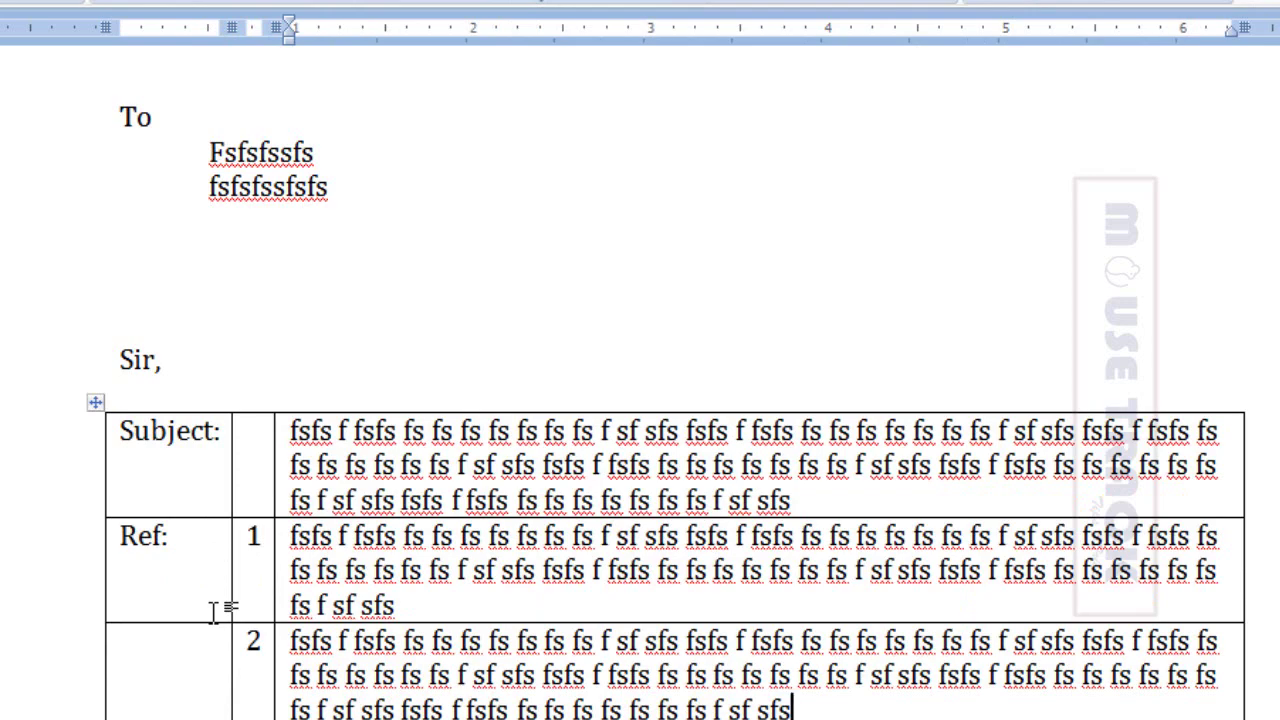
# - Add a third row holding reference 3 and its pasted text
pyautogui.press('Tab')
pyautogui.press('Tab')
pyautogui.write('fsfs f fsfs fs fs fs fs fs fs fs f sf sfs')
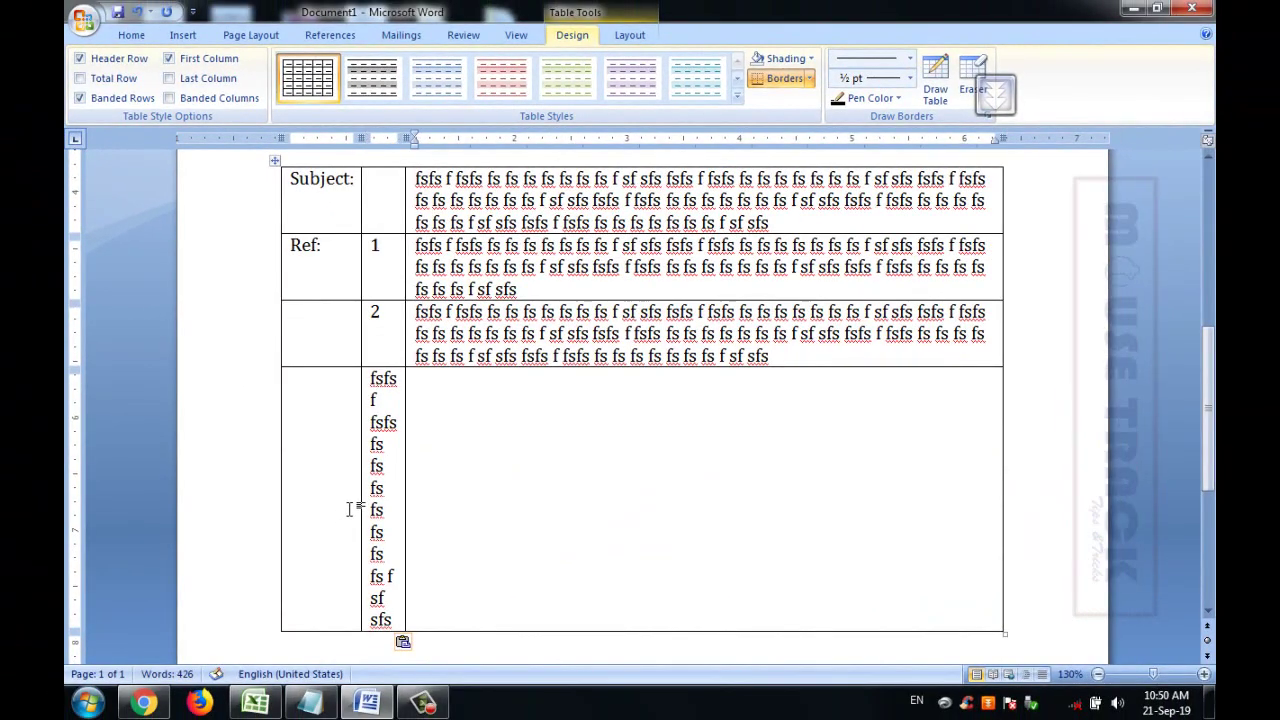
pyautogui.hotkey('ctrl', 'z')
pyautogui.write('3')
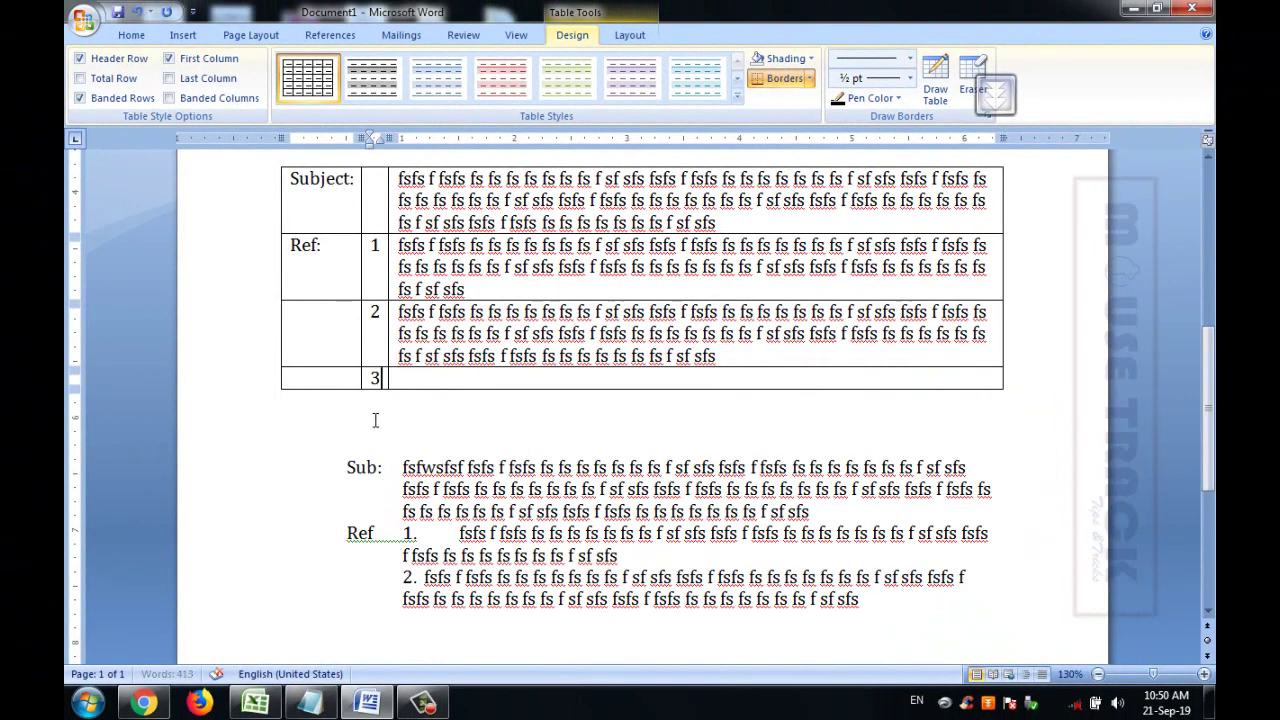
pyautogui.press('Tab')
pyautogui.write('fsfs f fsfs fs fs fs fs fs fs fs f sf sfs fsfs f fsfs fs fs fs fs fs fs fs f sf sfs fsfs f fsfs fs fs fs fs fs fs fs f sf sfs fsfs f fsfs fs fs fs fs fs fs fs f sf sfs')
# - Delete the old Sub/Ref paragraphs and drag the table edges to indent it
pyautogui.moveTo(272, 490); pyautogui.dragTo(386, 651)
pyautogui.press('Delete')
pyautogui.scroll(4, 350, 500)
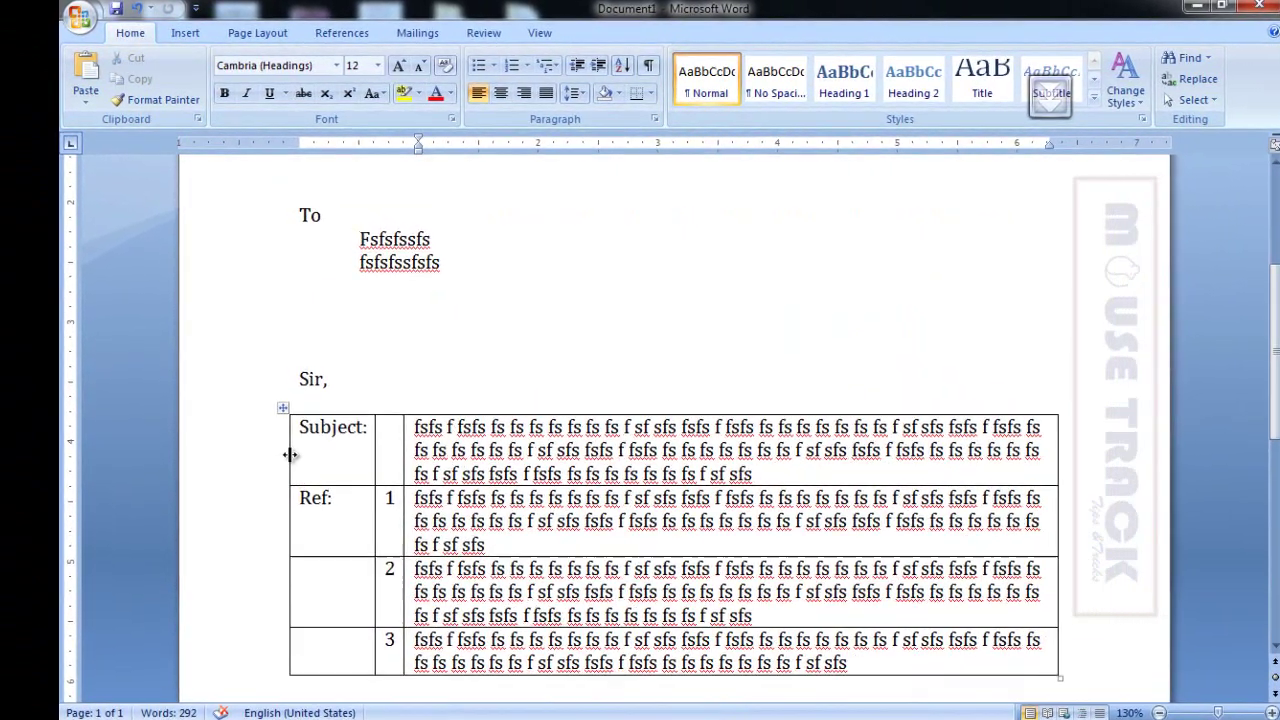
pyautogui.moveTo(289, 455); pyautogui.dragTo(369, 277)
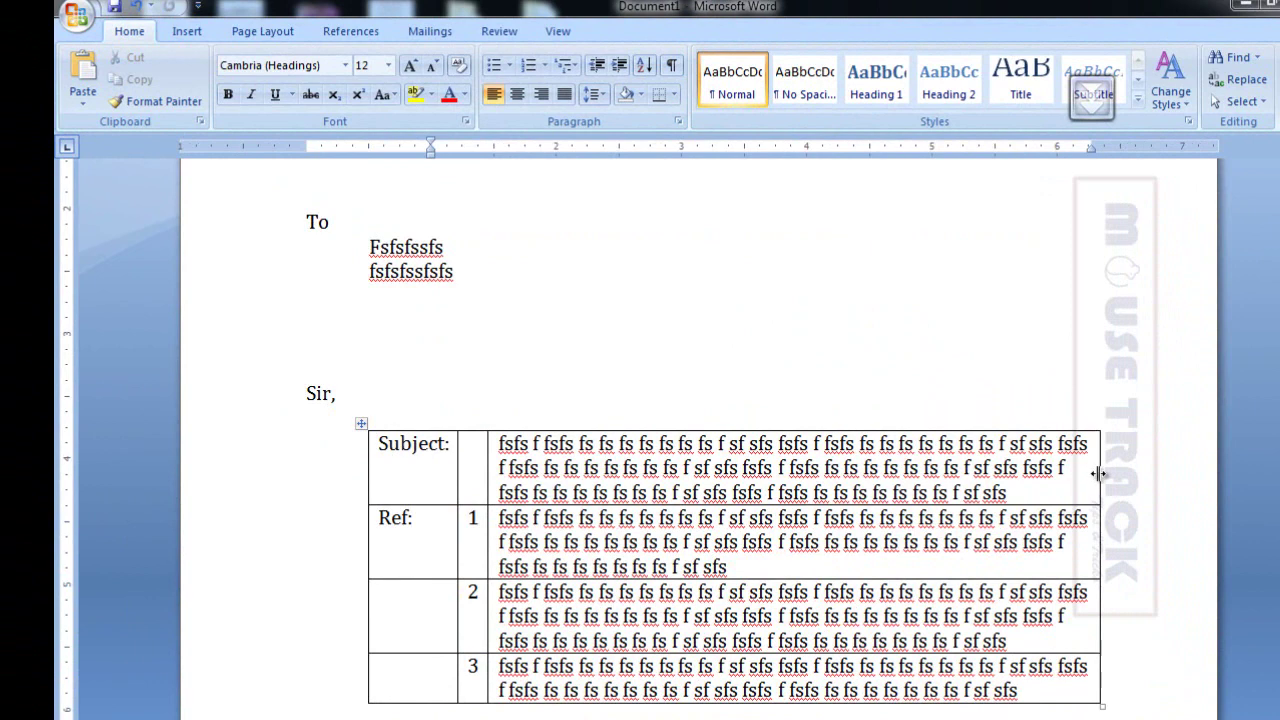
pyautogui.moveTo(1098, 473); pyautogui.dragTo(1073, 473)
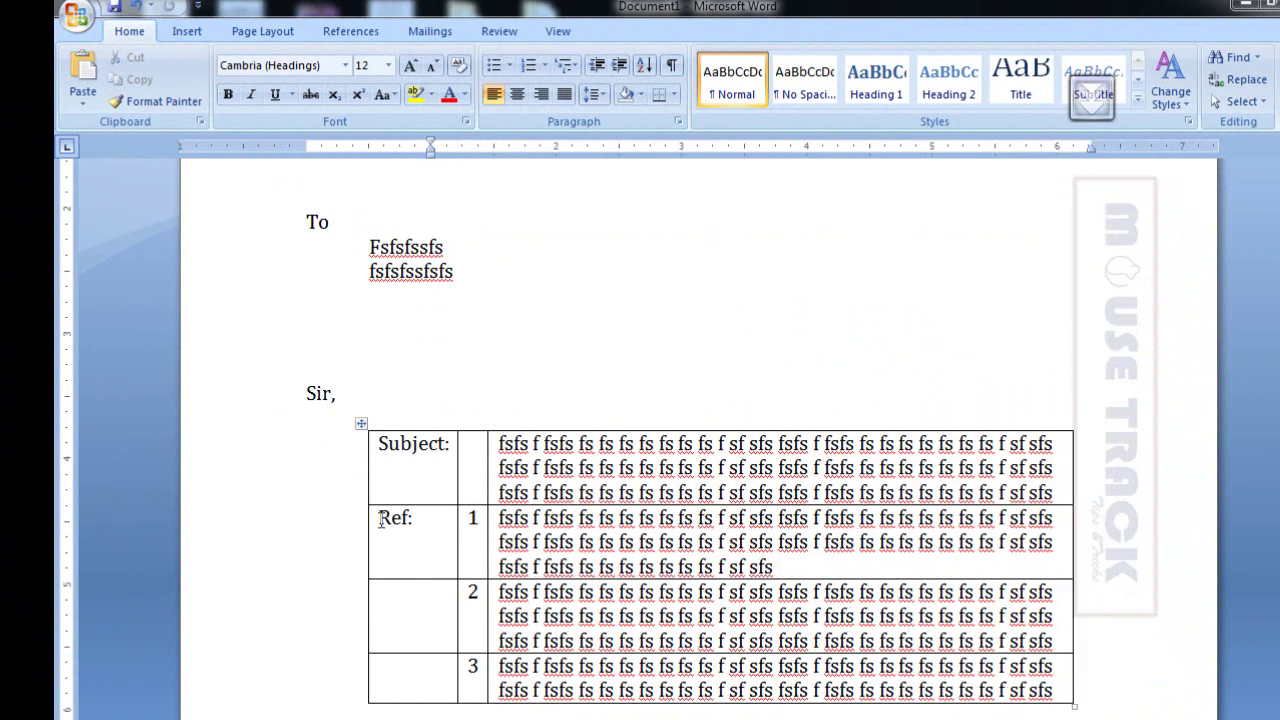
# - Set the Subject/Ref table's borders to None through Table Properties > Borders and Shading
pyautogui.click(360, 424)
pyautogui.rightClick(589, 546)
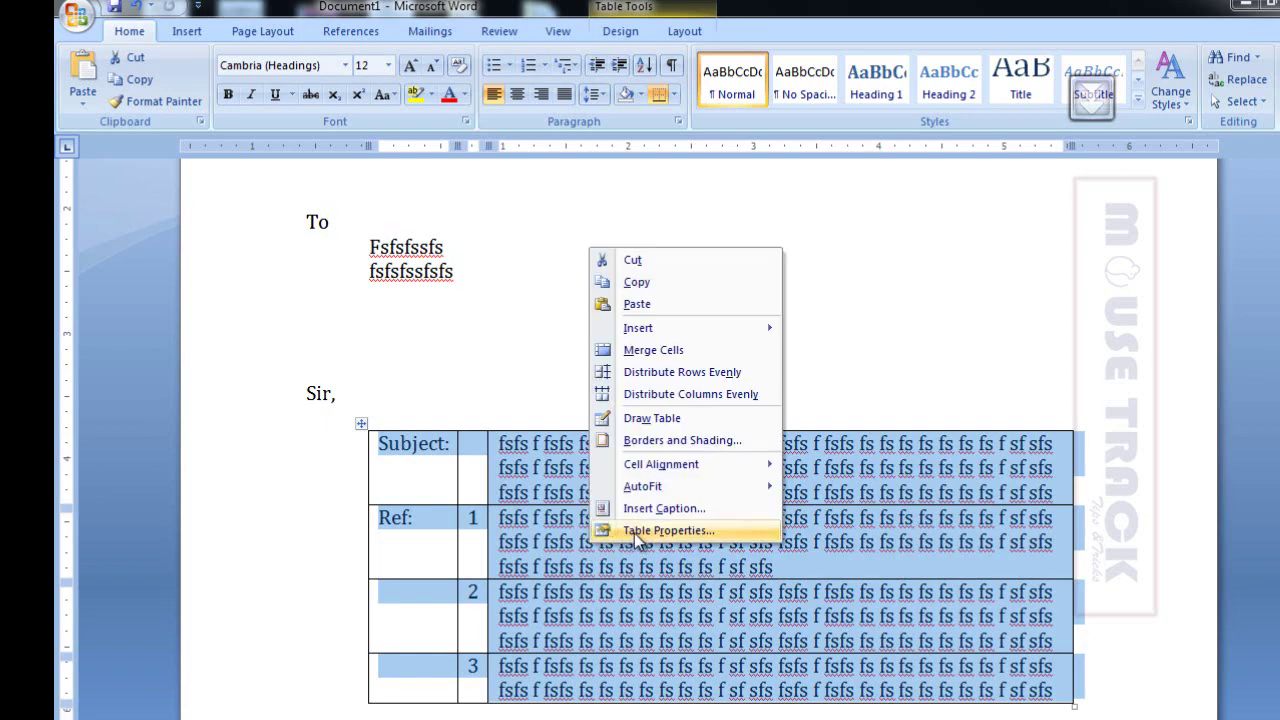
pyautogui.click(636, 532)
pyautogui.click(706, 528)
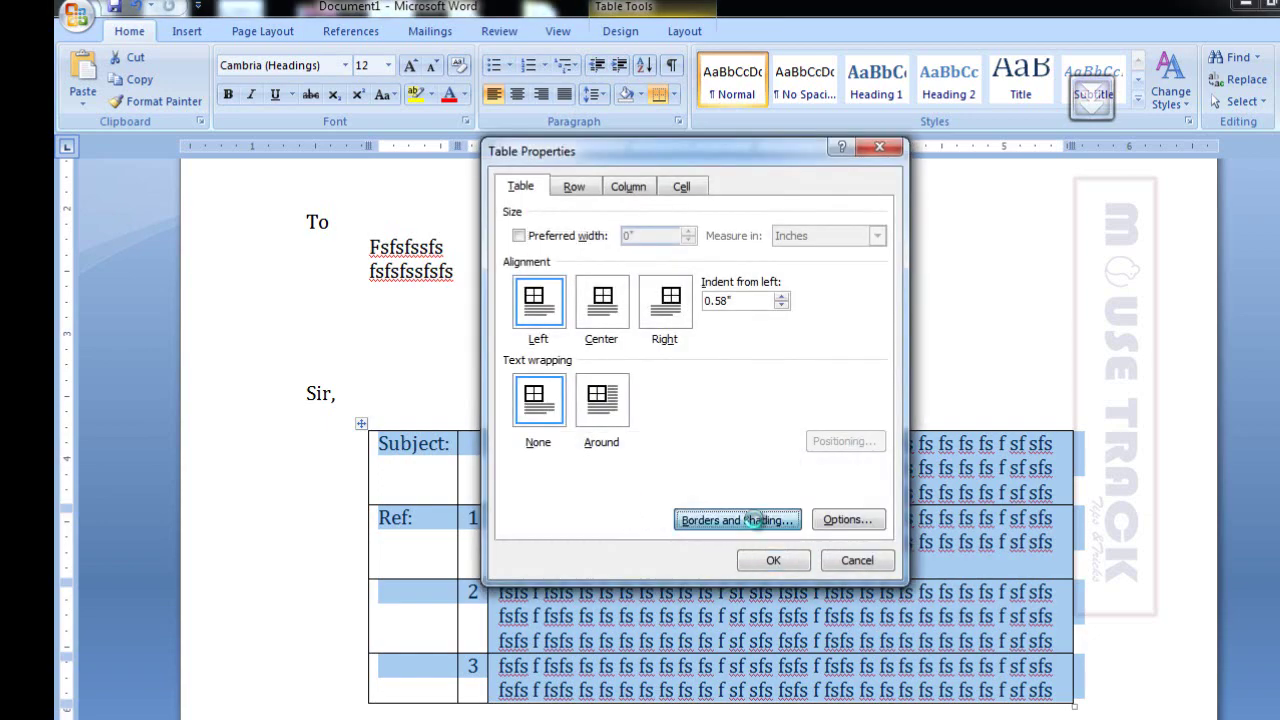
pyautogui.click(463, 262)
pyautogui.click(832, 545)
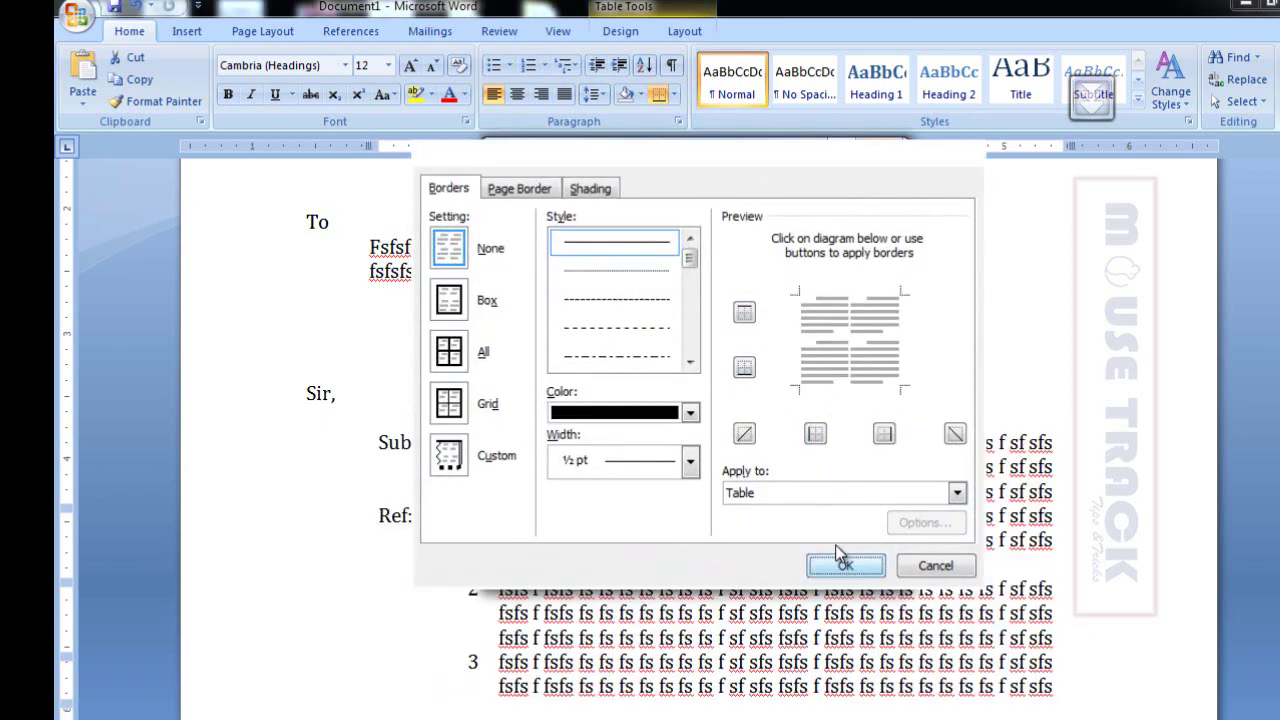
pyautogui.click(777, 559)
pyautogui.scroll(-3, 267, 610)
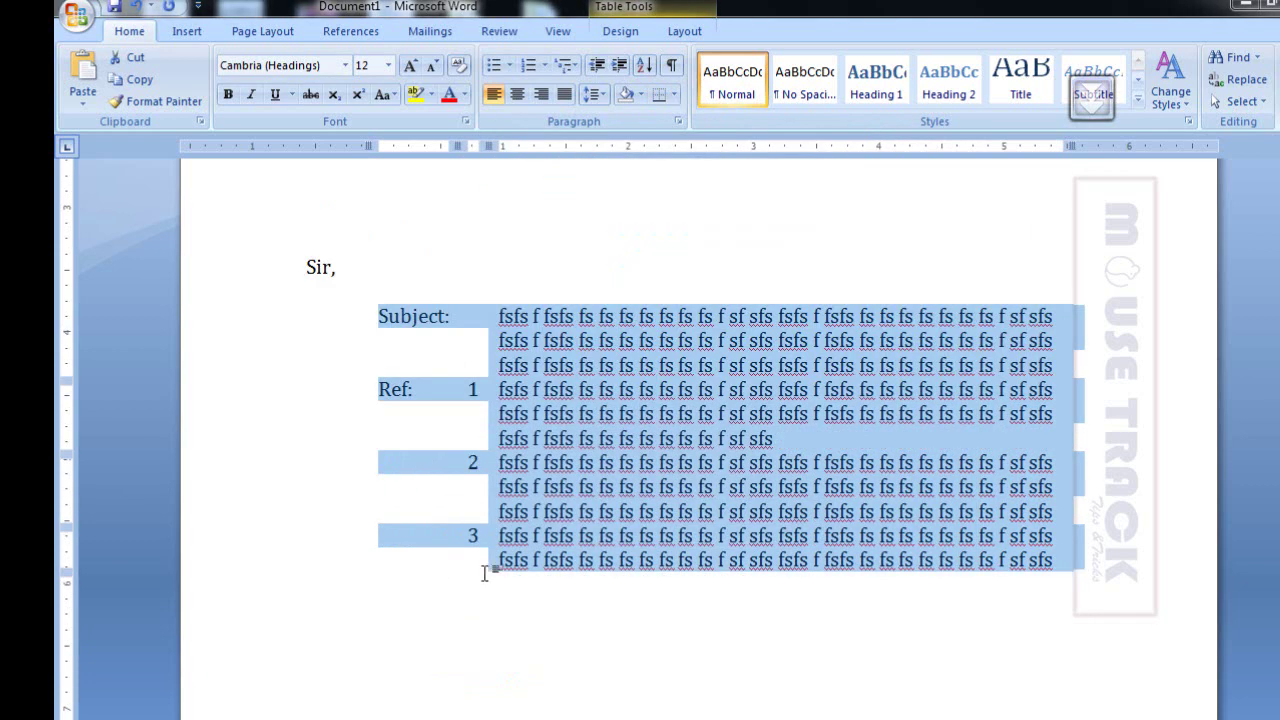
pyautogui.click(445, 626)
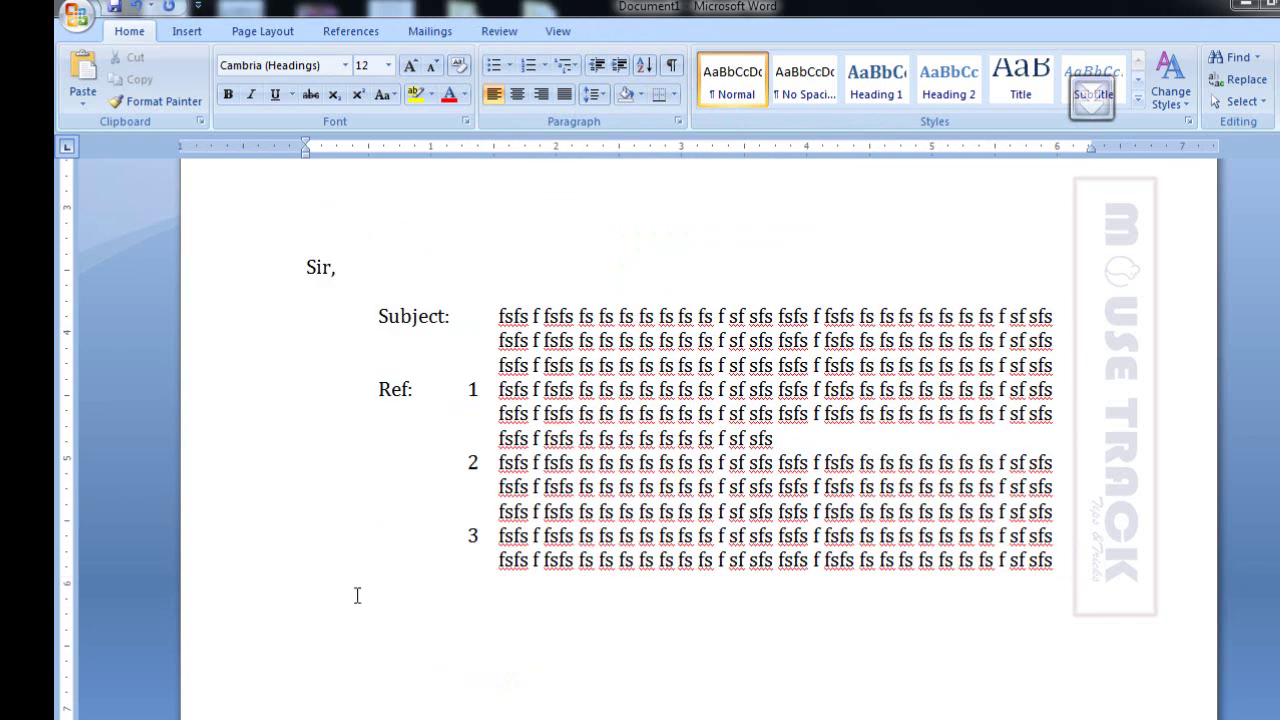
pyautogui.write('fsfsafsfsaf')
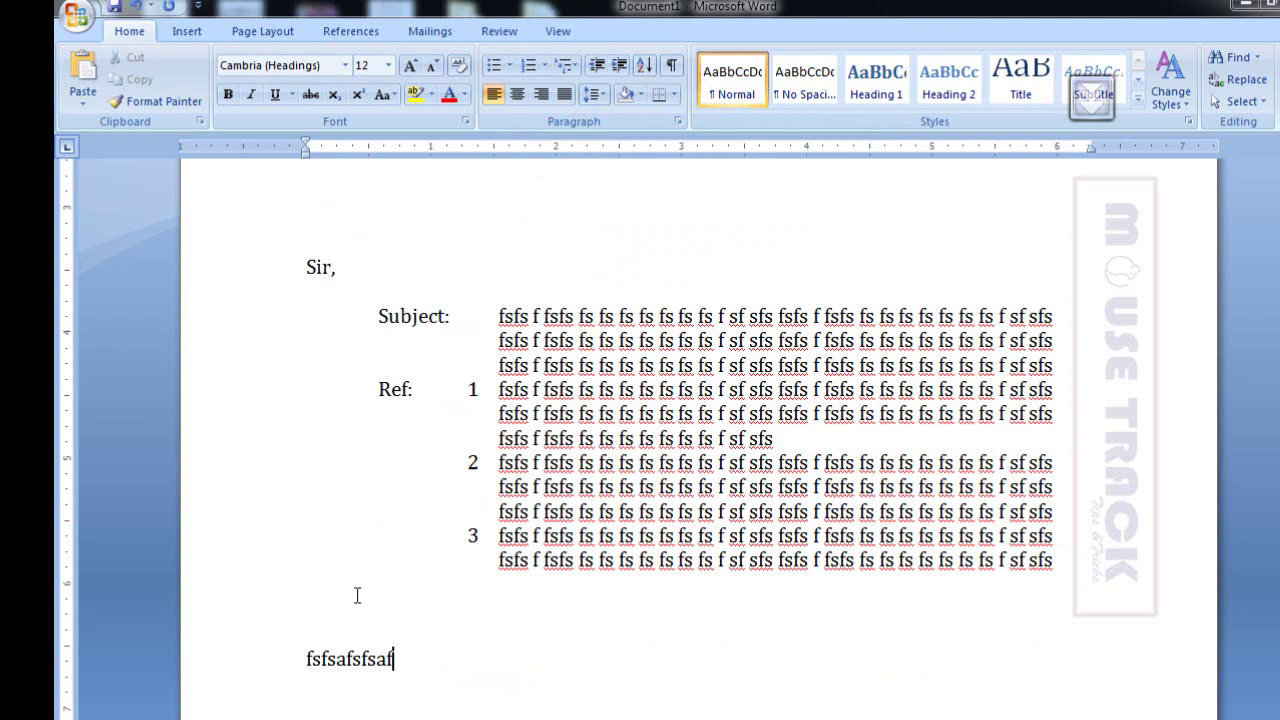
pyautogui.write('fsfs f fsfs fs fs fs fs fs fs f sf sfs')
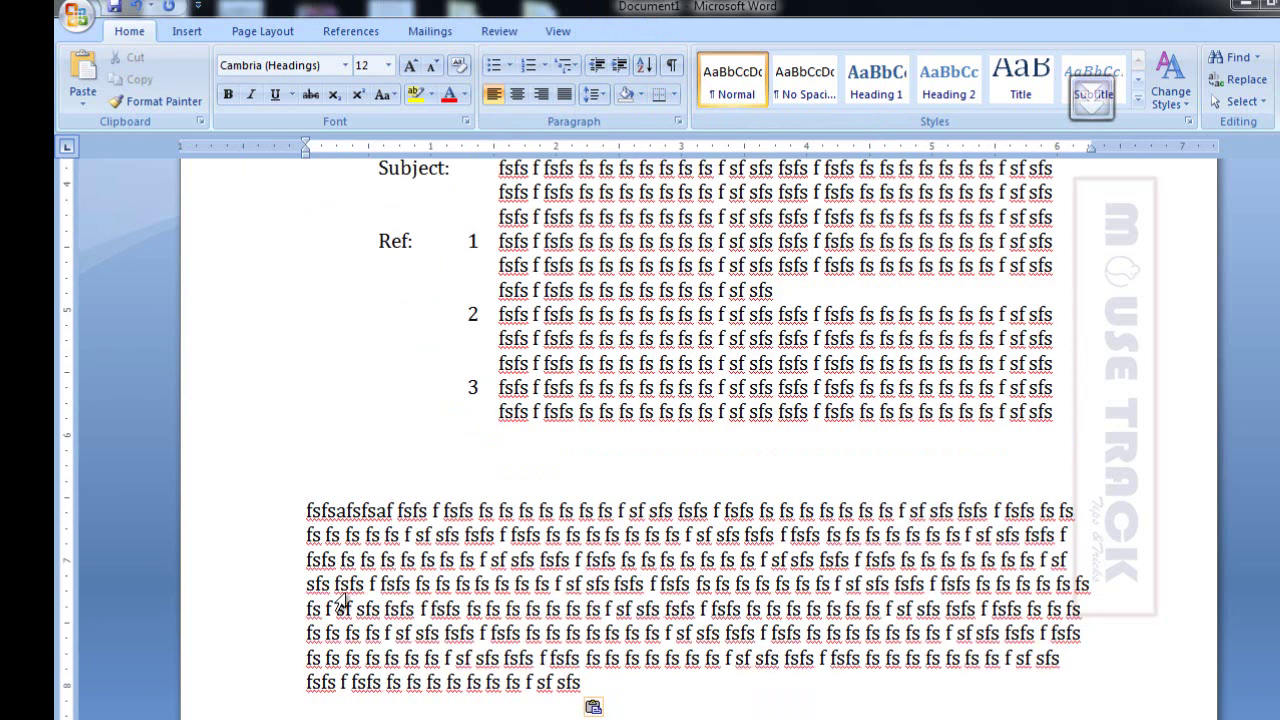
pyautogui.scroll(-3, 925, 536)
pyautogui.press('Return')
pyautogui.press('Tab')
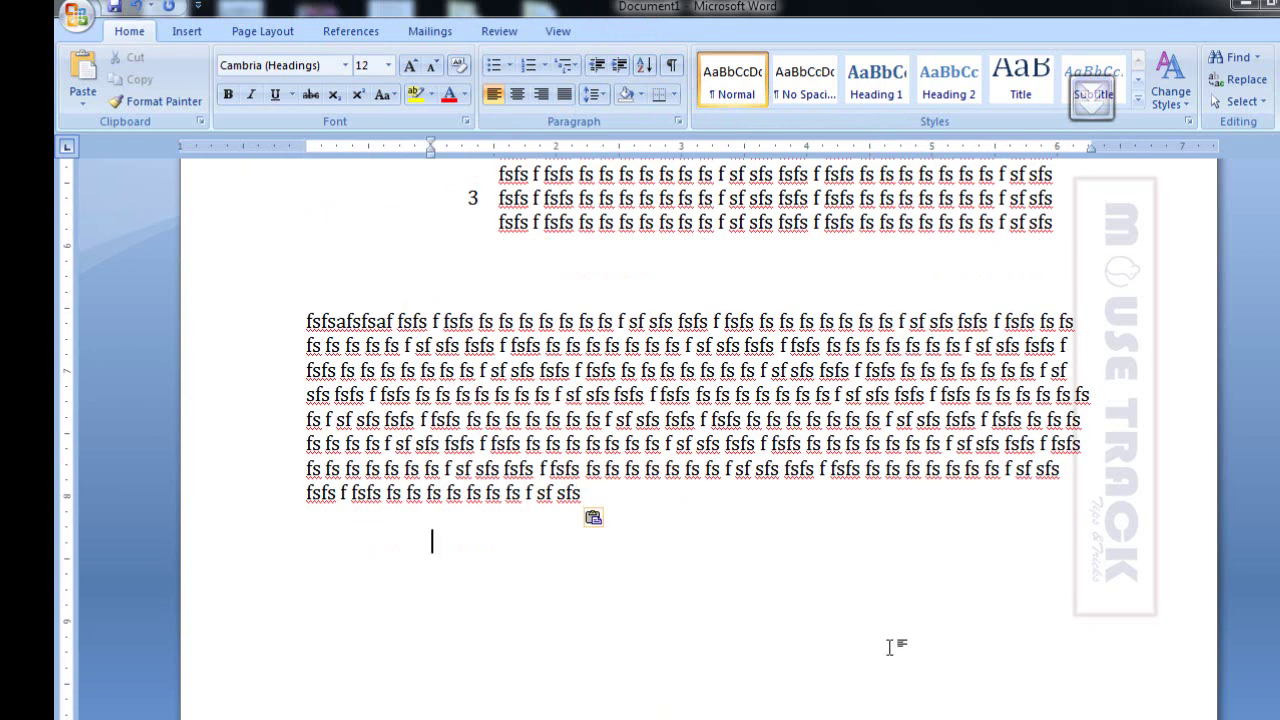
pyautogui.press('Return')
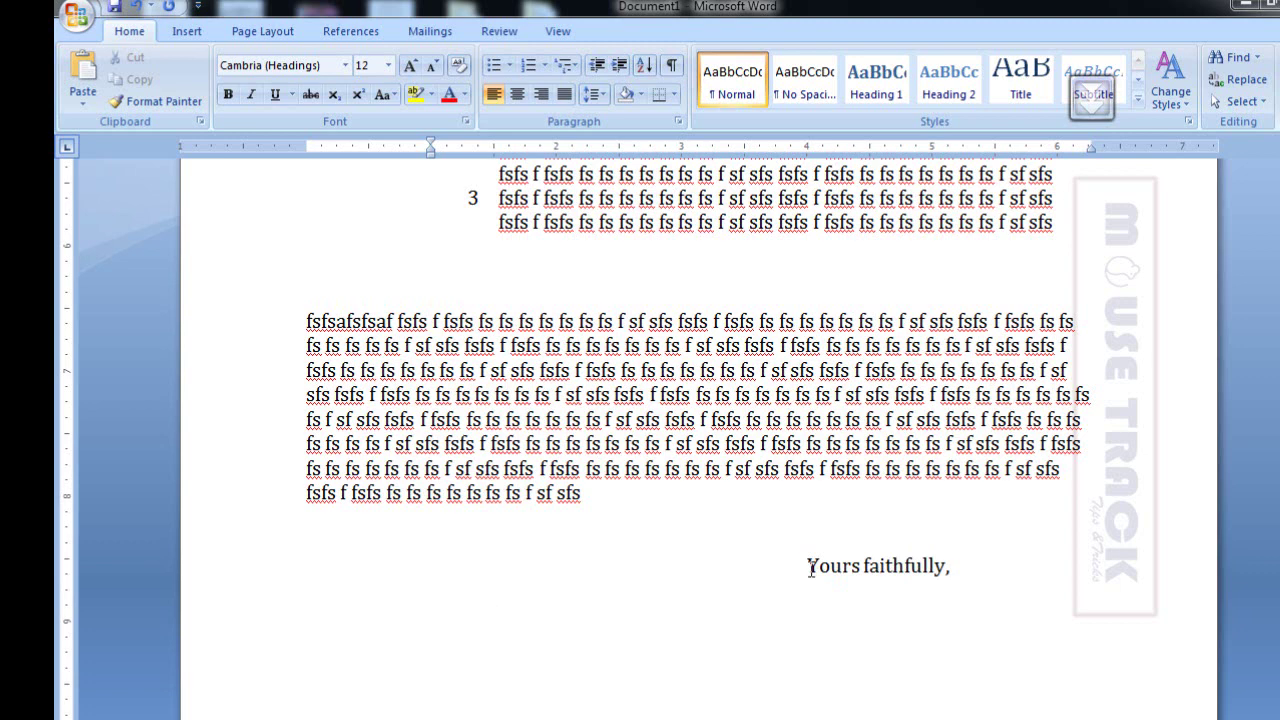
pyautogui.moveTo(810, 567); pyautogui.dragTo(917, 550)
pyautogui.doubleClick(950, 570)
pyautogui.click(952, 570)
pyautogui.moveTo(811, 584); pyautogui.dragTo(968, 577)
pyautogui.press('Delete')
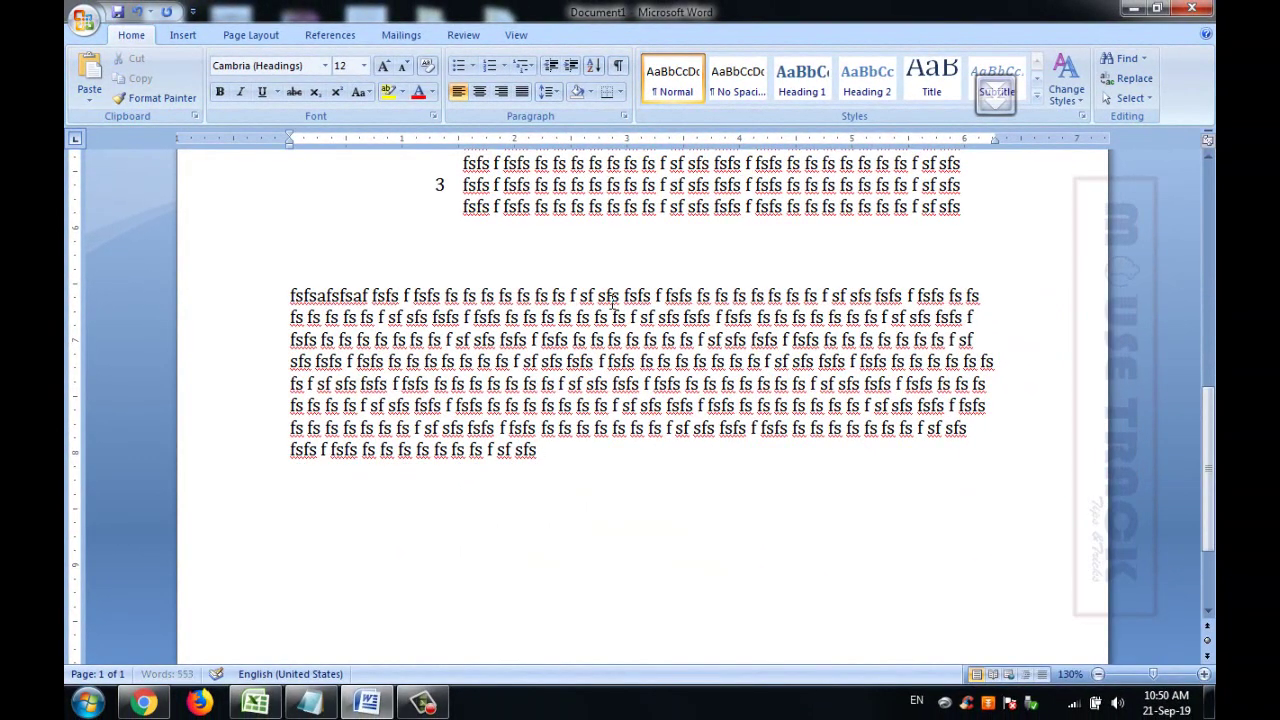
# - Insert a 2×1 table and type 'Yours faithfully,' and 'General Manager' in the right cell
pyautogui.click(183, 35)
pyautogui.click(213, 75)
pyautogui.click(228, 150)
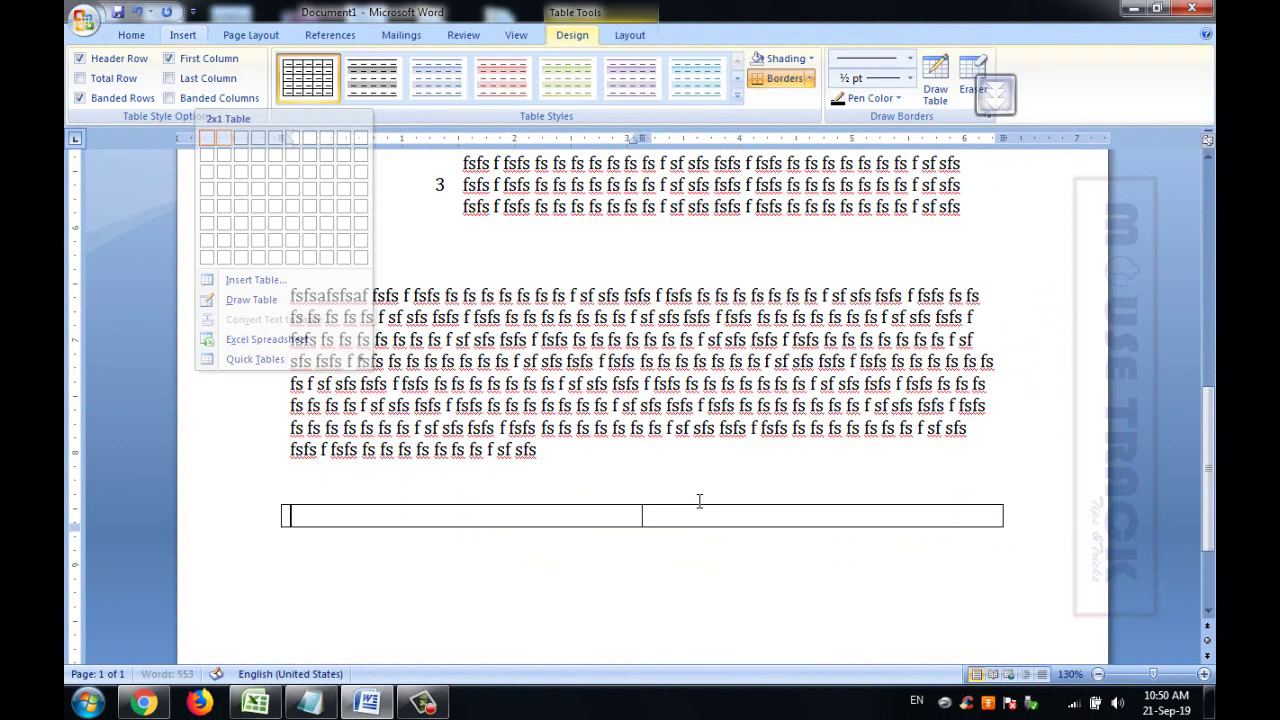
pyautogui.click(693, 515)
pyautogui.write('Yo')
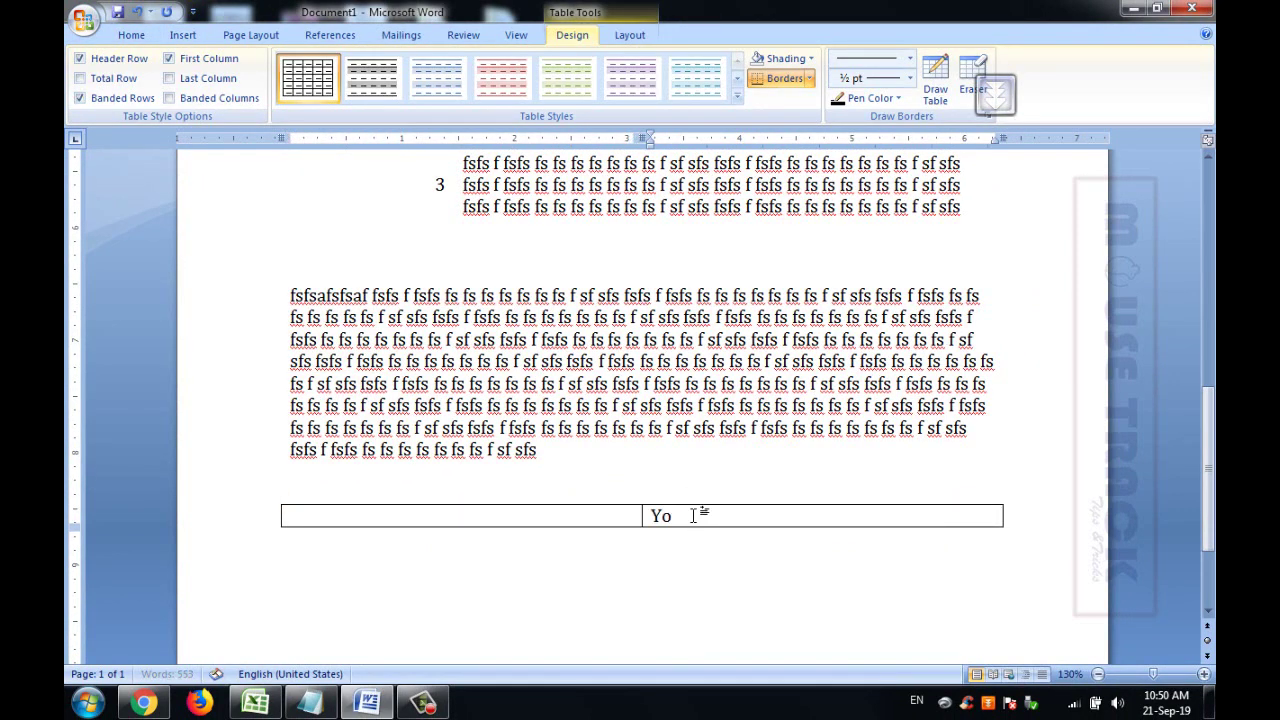
pyautogui.write('ur faithflly')
pyautogui.press('BackSpace')
pyautogui.press('BackSpace')
pyautogui.press('BackSpace')
pyautogui.write('ully')
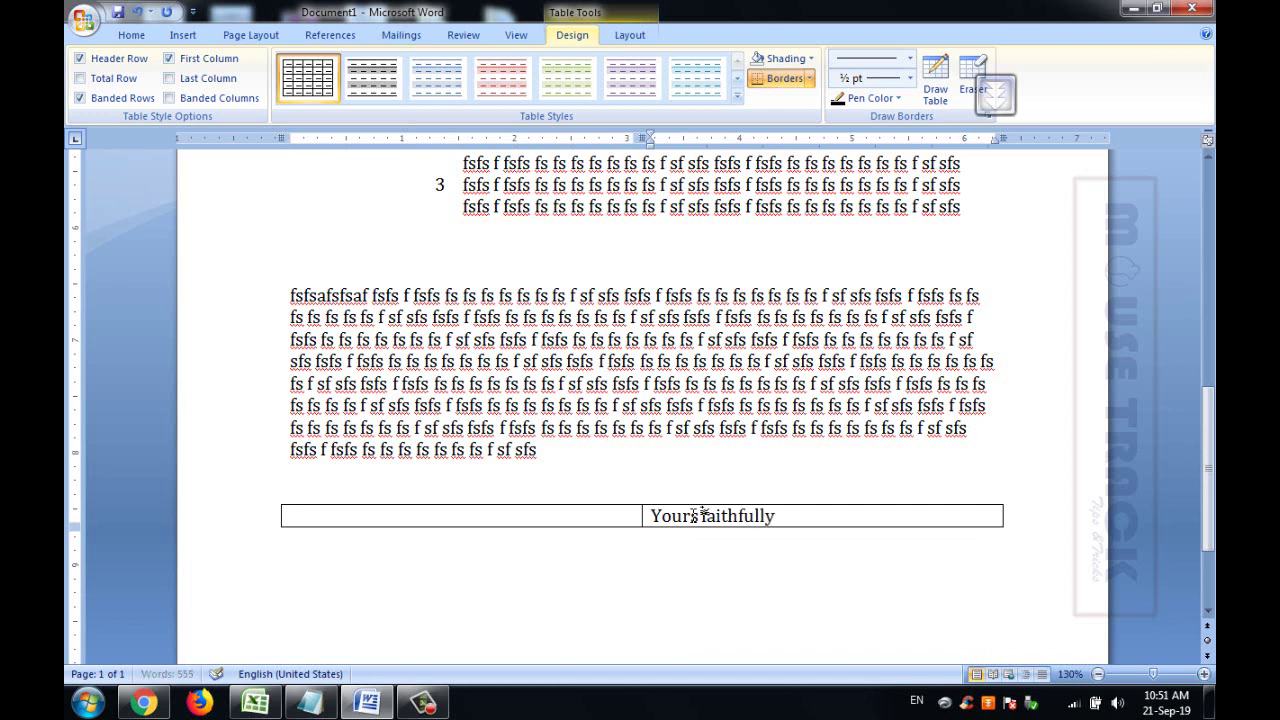
pyautogui.write(',')
pyautogui.press('Return')
pyautogui.press('Return')
pyautogui.press('Return')
pyautogui.press('Return')
pyautogui.write('Ge')
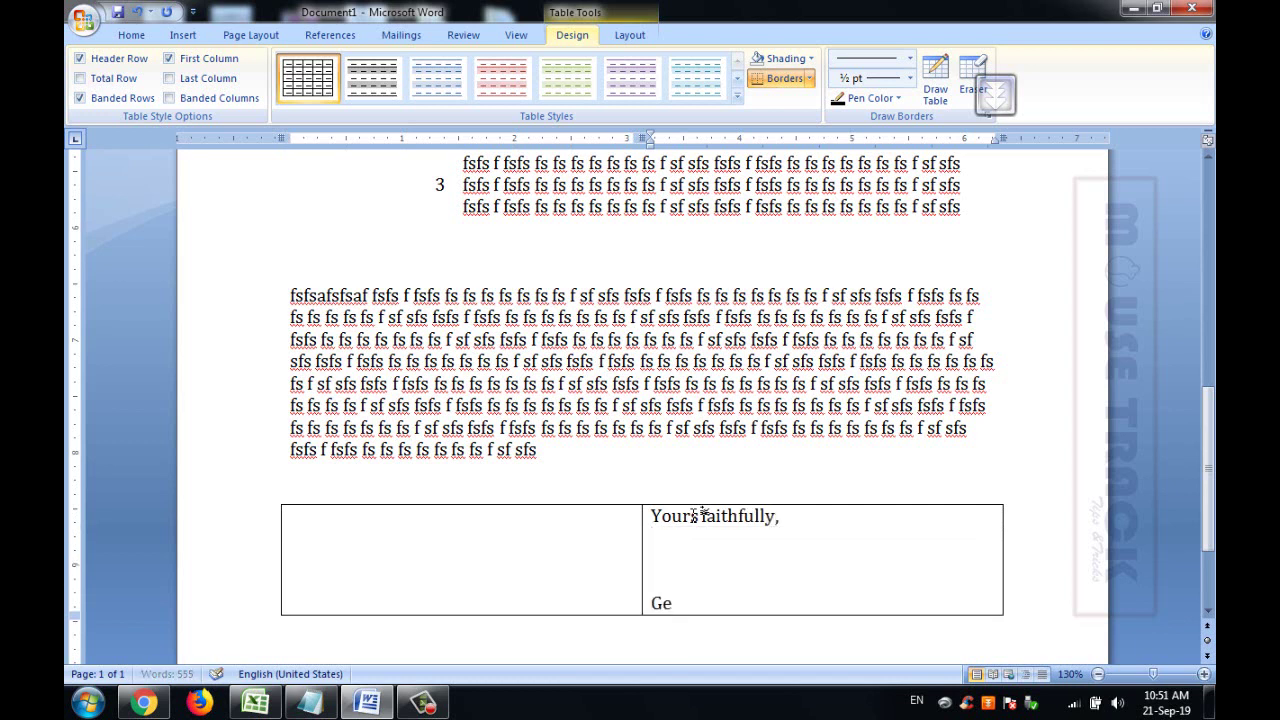
pyautogui.write('neral Manager')
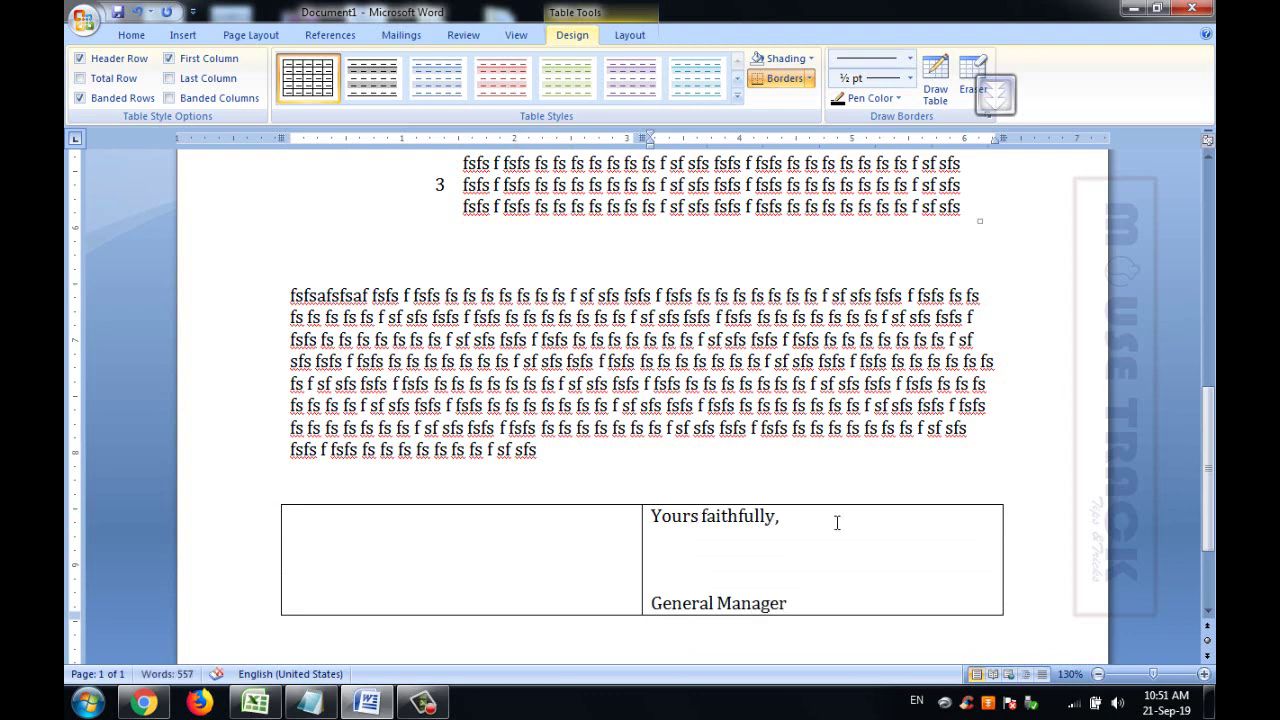
# - Centre the signature text and drag the column divider right to narrow the right cell
pyautogui.moveTo(790, 604); pyautogui.dragTo(652, 516)
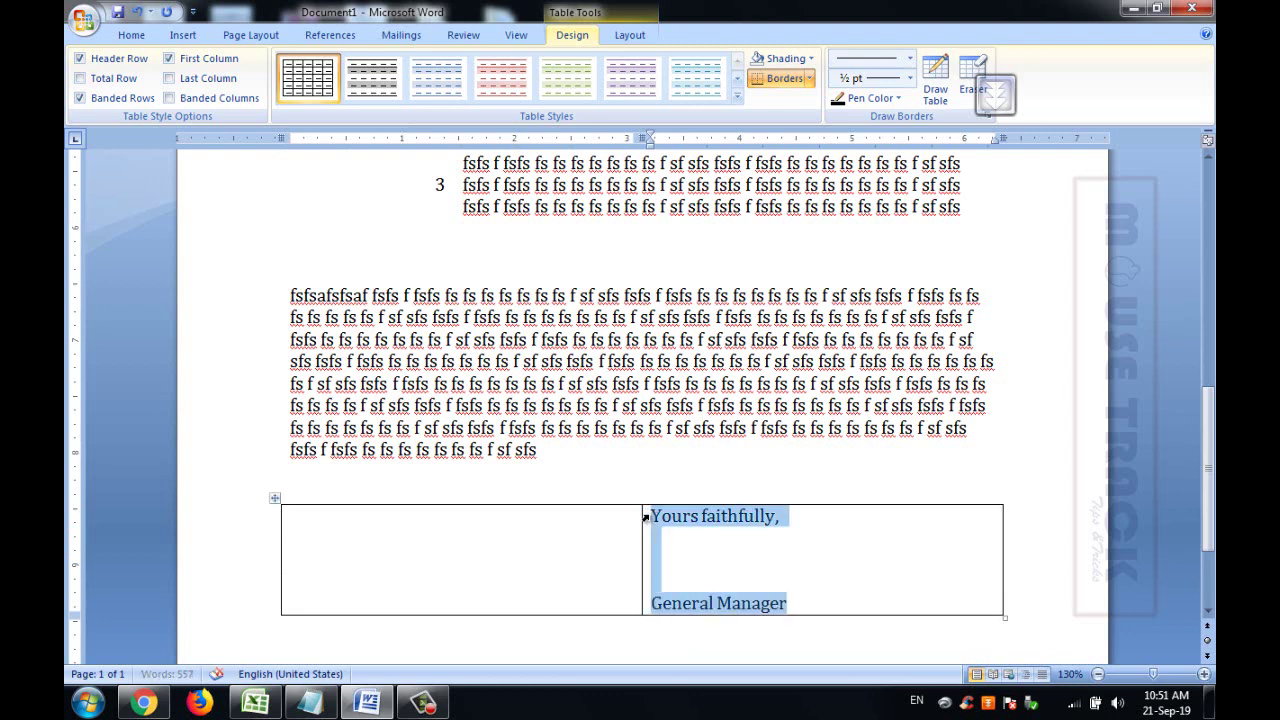
pyautogui.click(131, 35)
pyautogui.click(479, 91)
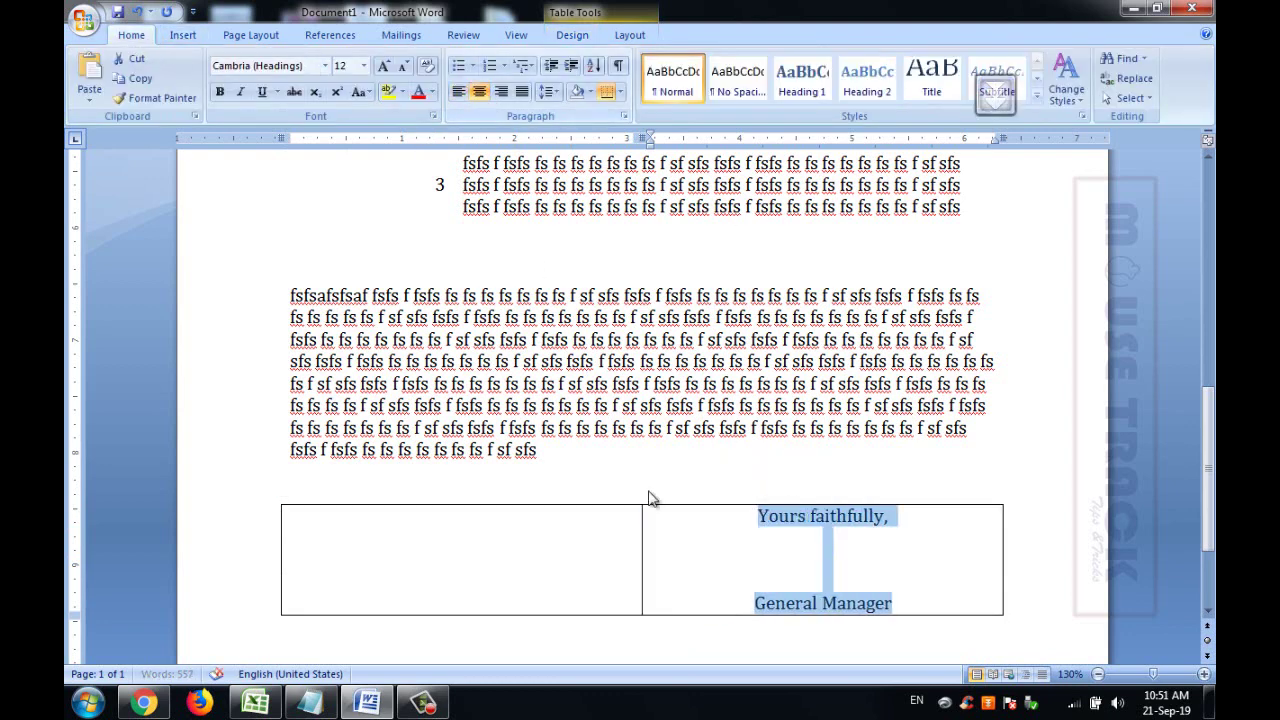
pyautogui.moveTo(640, 563); pyautogui.dragTo(739, 583)
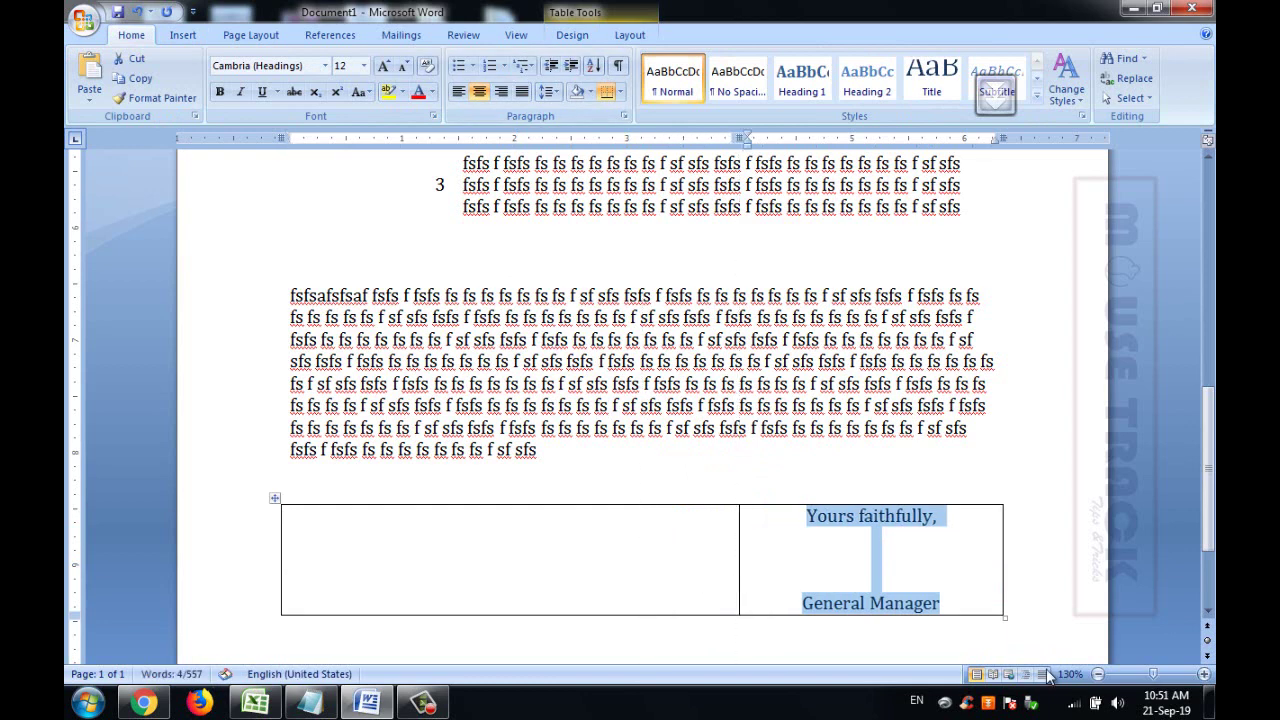
# - Set the signature table's borders to None through Table Properties
pyautogui.click(276, 500)
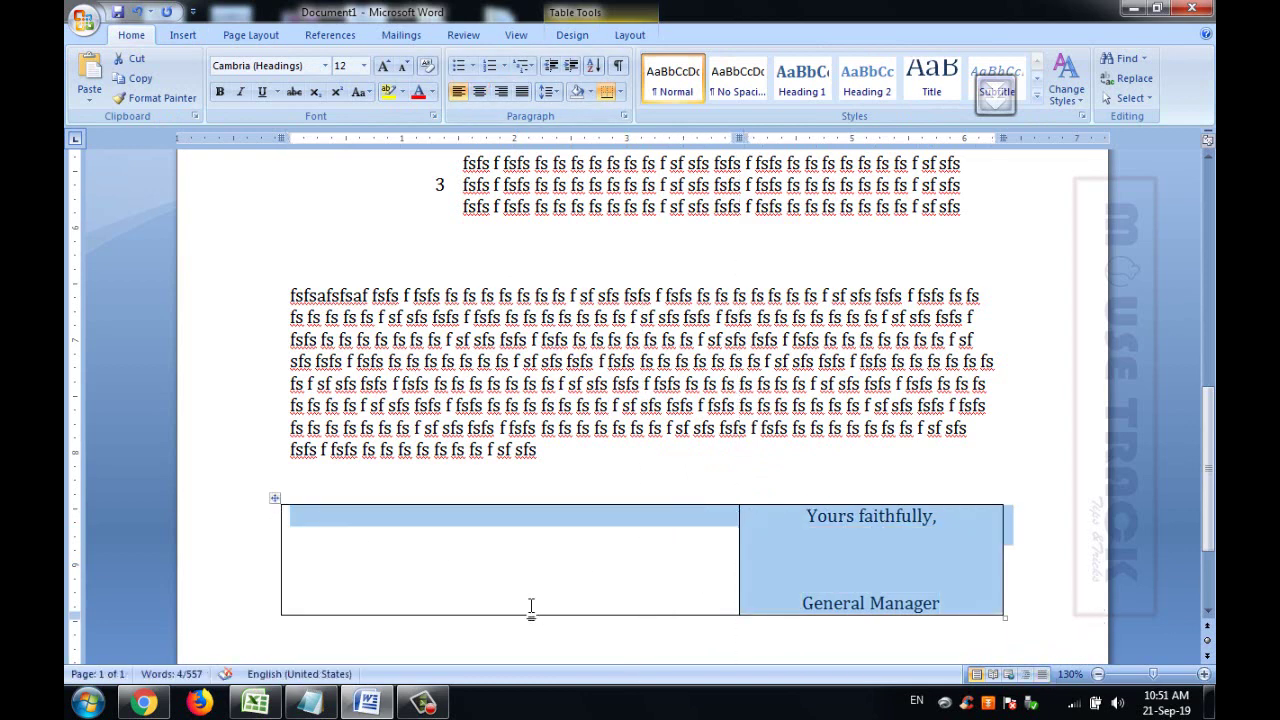
pyautogui.rightClick(531, 605)
pyautogui.click(590, 594)
pyautogui.click(669, 475)
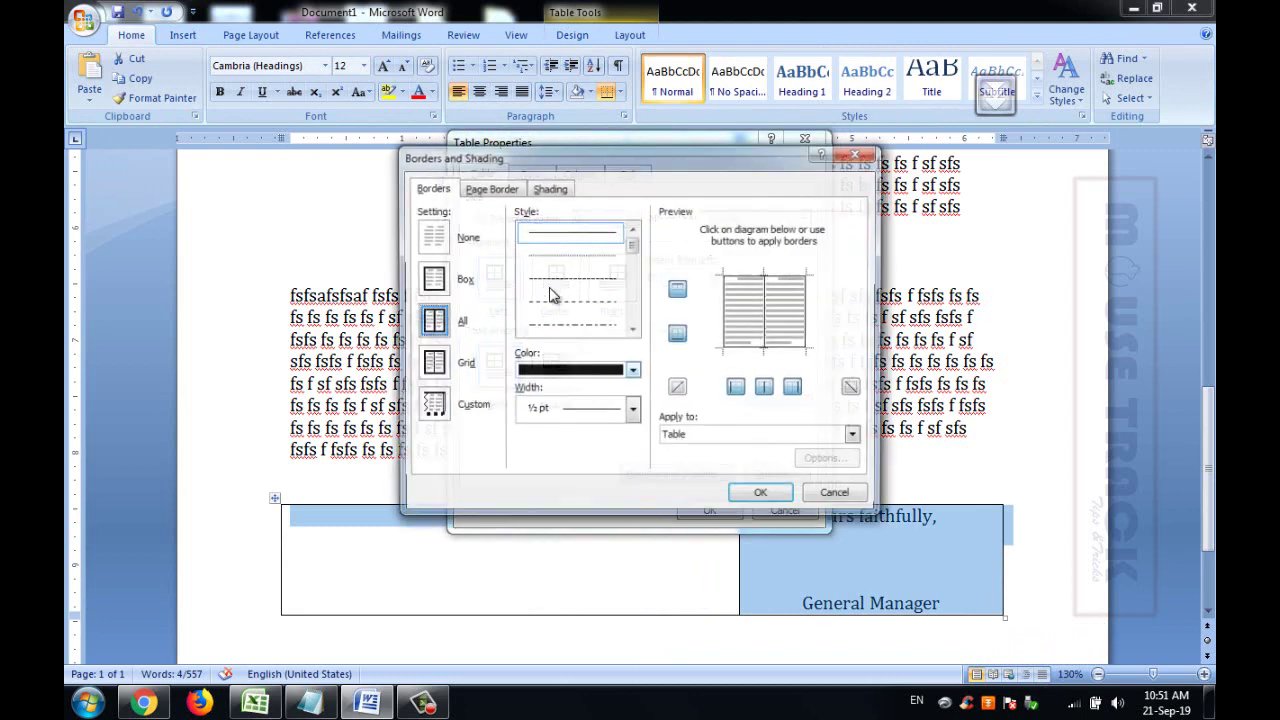
pyautogui.click(434, 238)
pyautogui.click(760, 492)
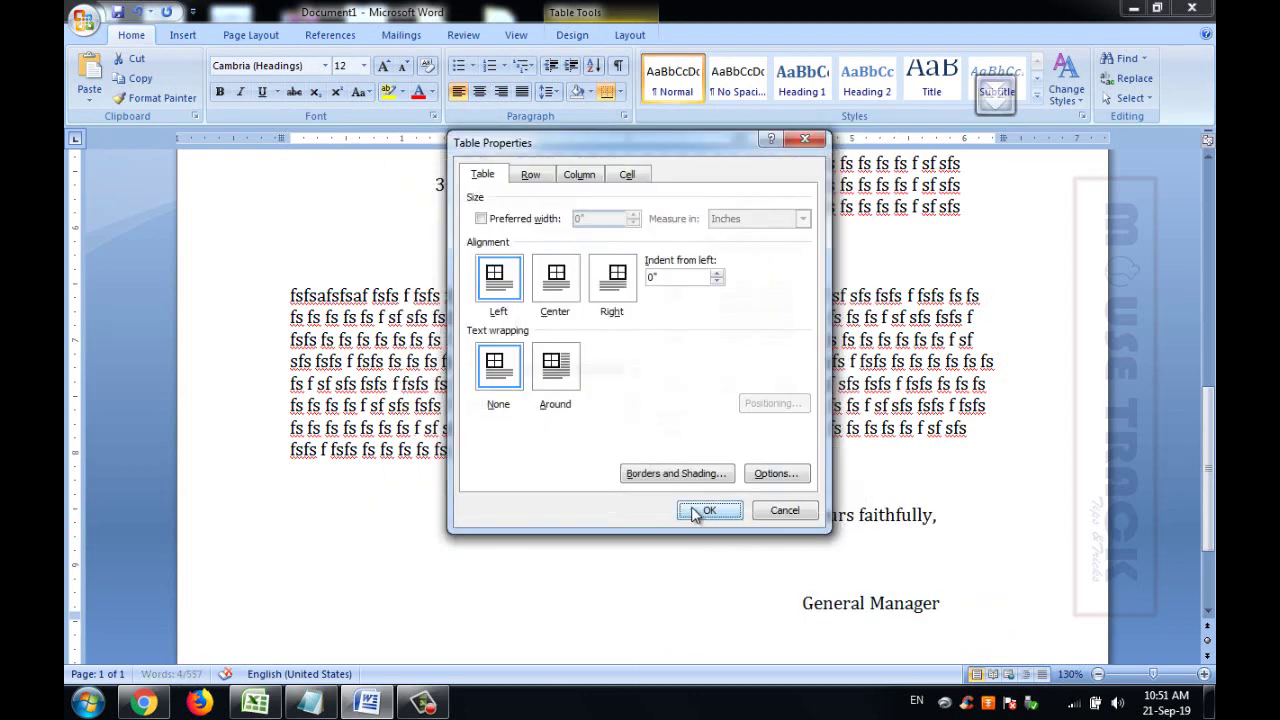
pyautogui.click(700, 511)
pyautogui.click(972, 428)
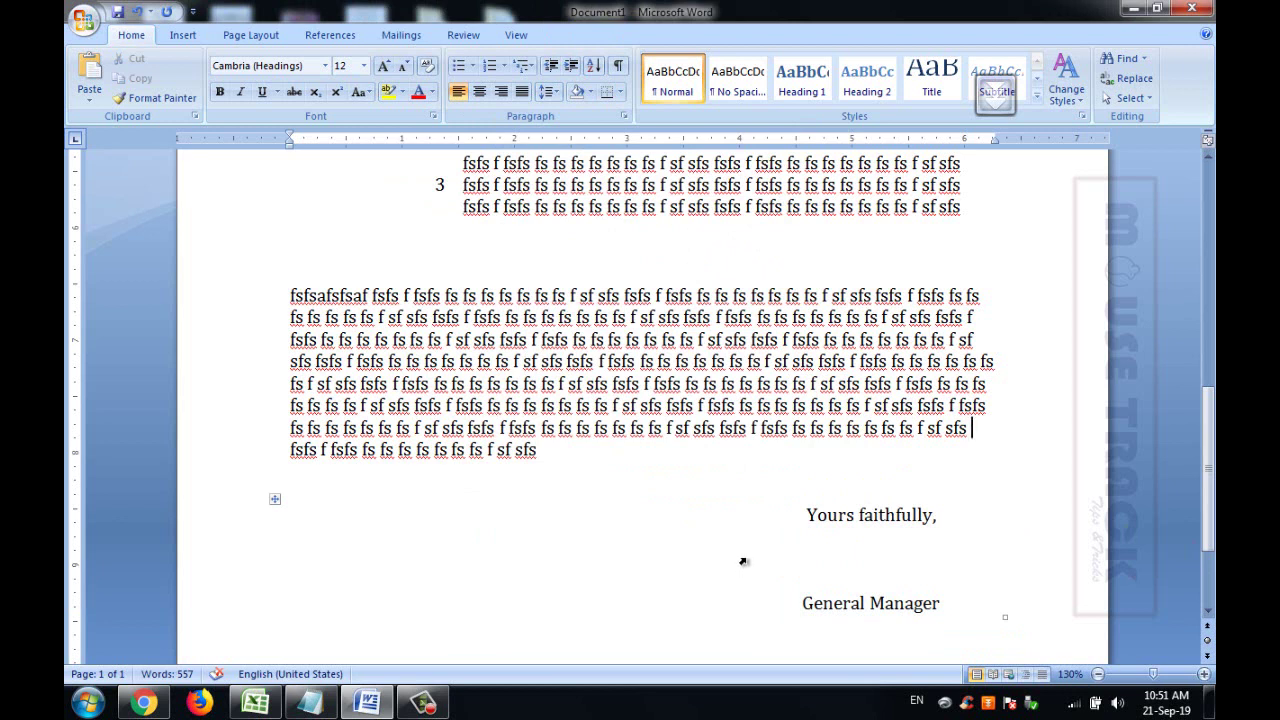
# - Temporarily show all borders, shift the column divider left, then apply No Border
pyautogui.click(275, 498)
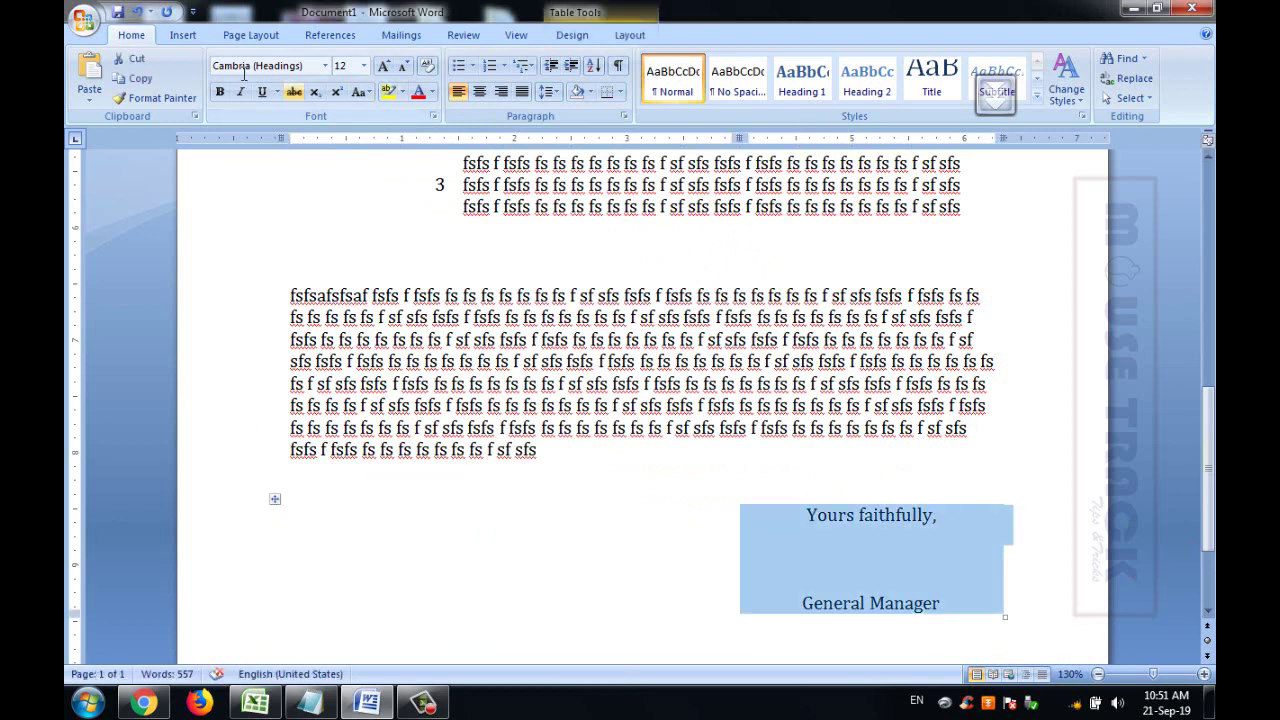
pyautogui.click(622, 92)
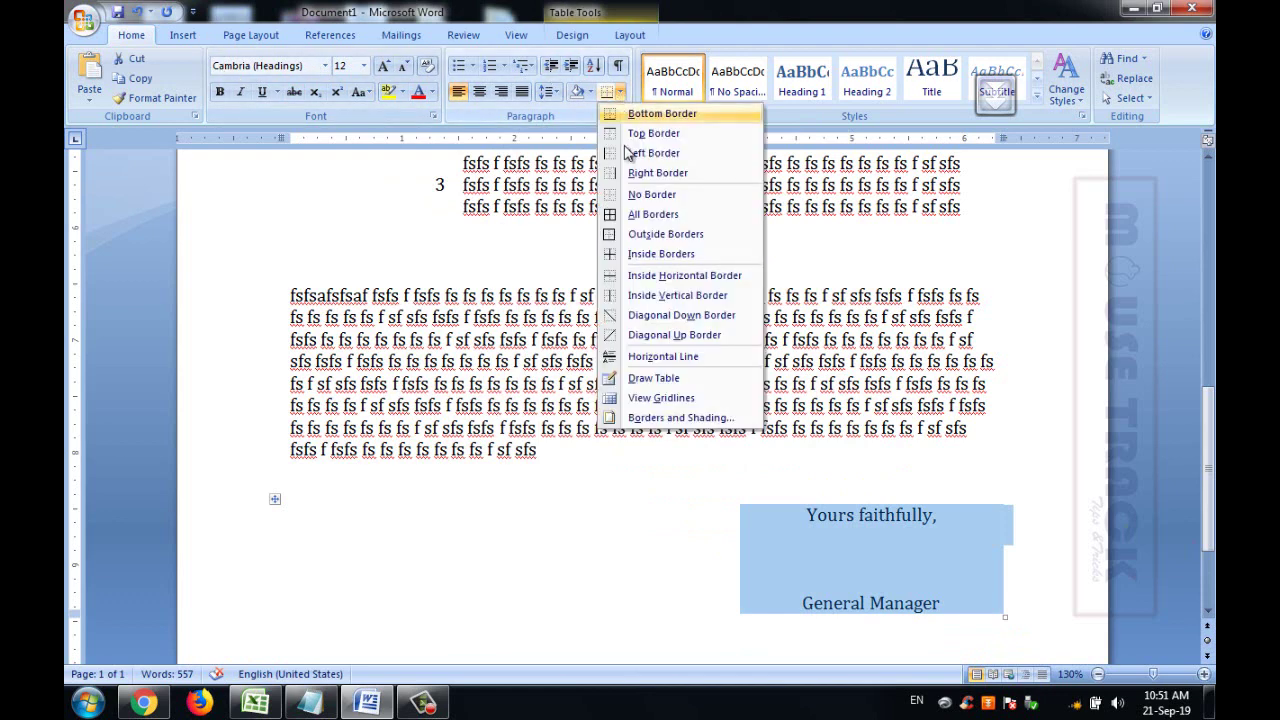
pyautogui.click(650, 214)
pyautogui.moveTo(737, 555); pyautogui.dragTo(689, 529)
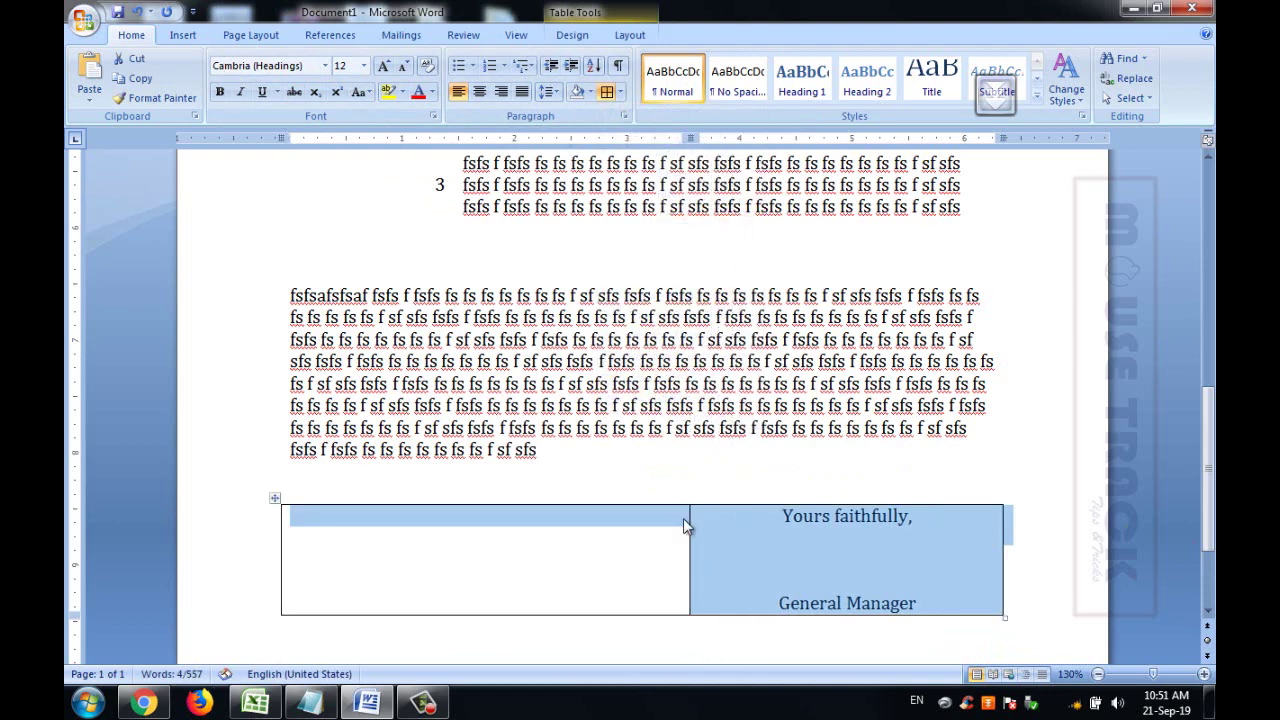
pyautogui.click(622, 92)
pyautogui.click(652, 192)
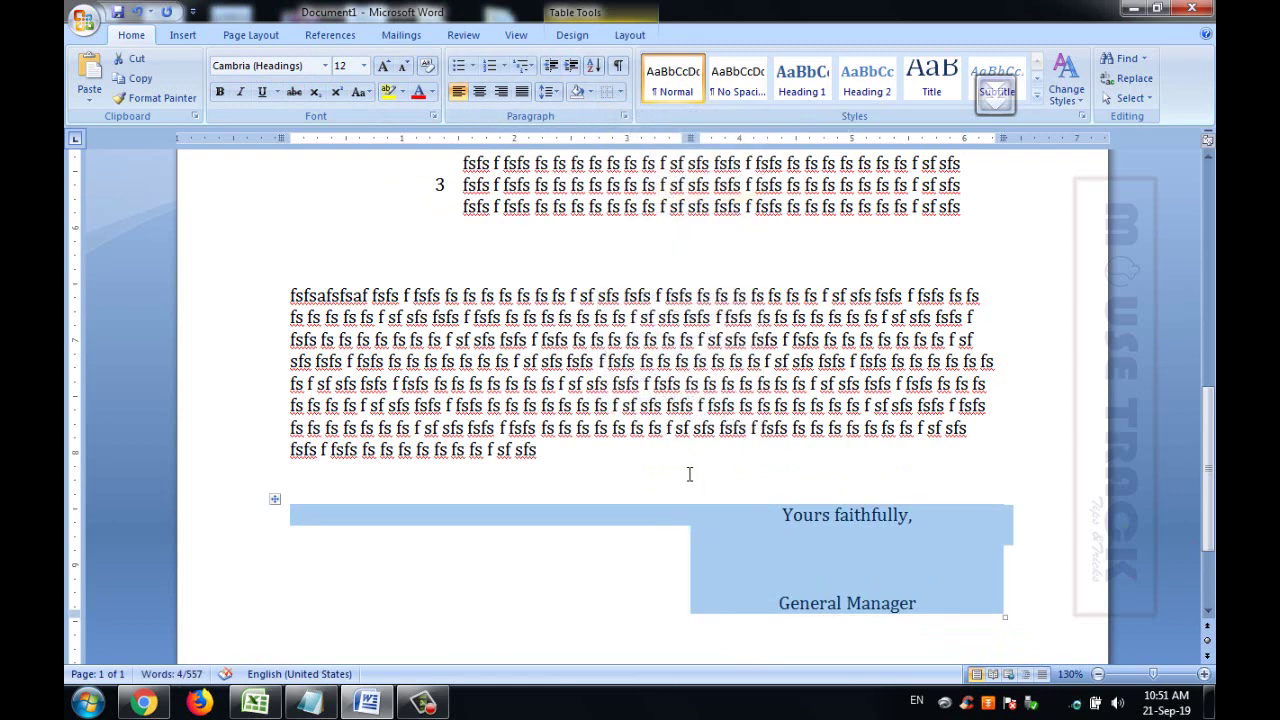
pyautogui.click(773, 469)
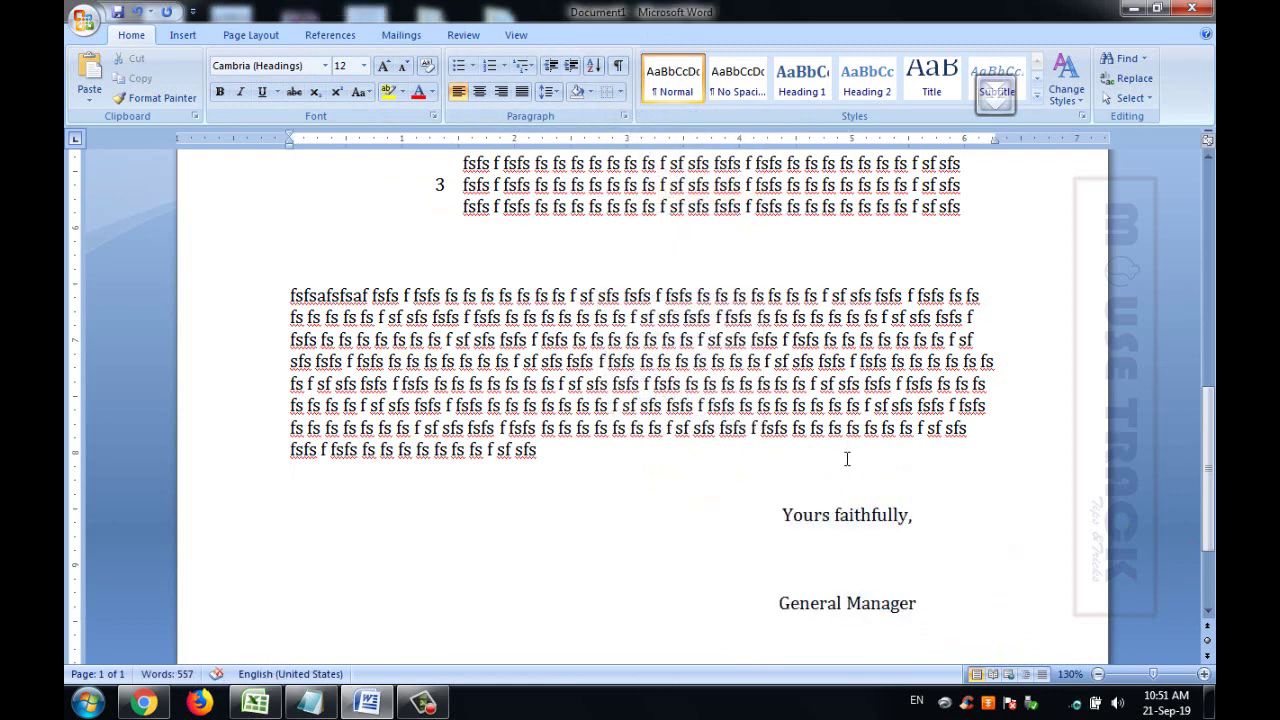
# - Justify the body paragraph
pyautogui.moveTo(293, 334); pyautogui.dragTo(605, 427)
pyautogui.click(522, 92)
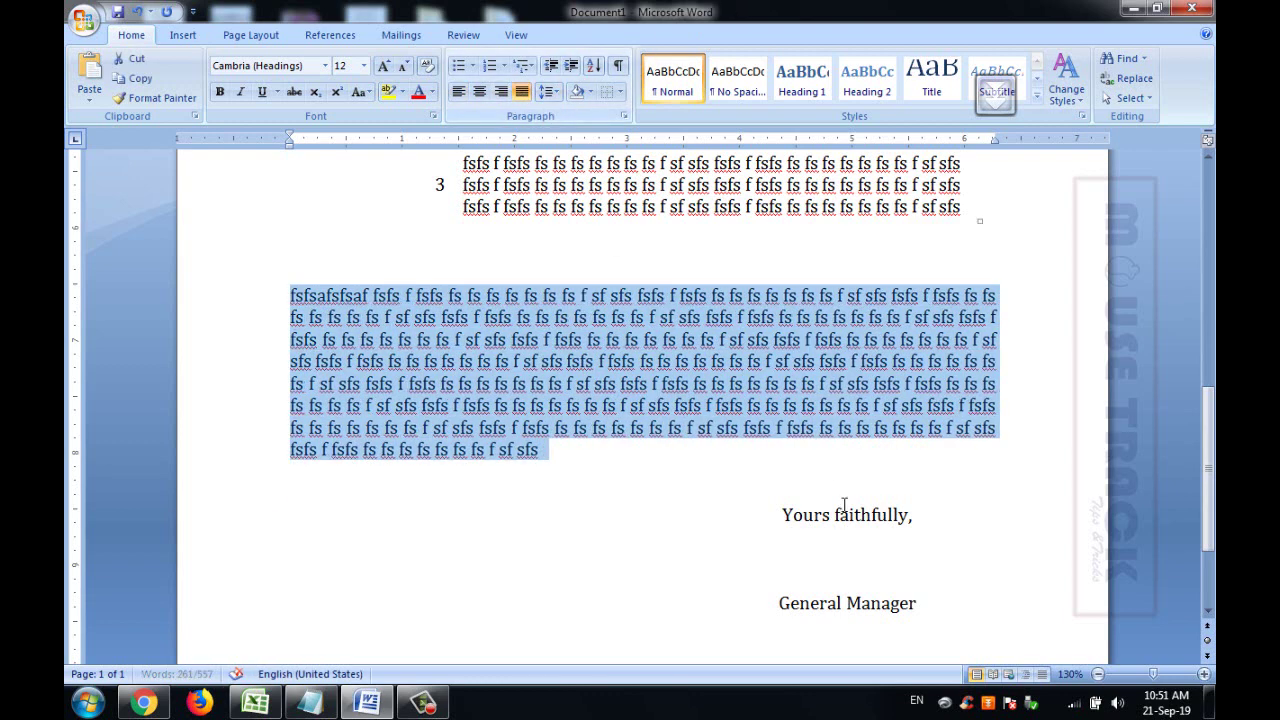
# - Add a period after each Ref number so they read 1., 2. and 3
pyautogui.scroll(5, 700, 463)
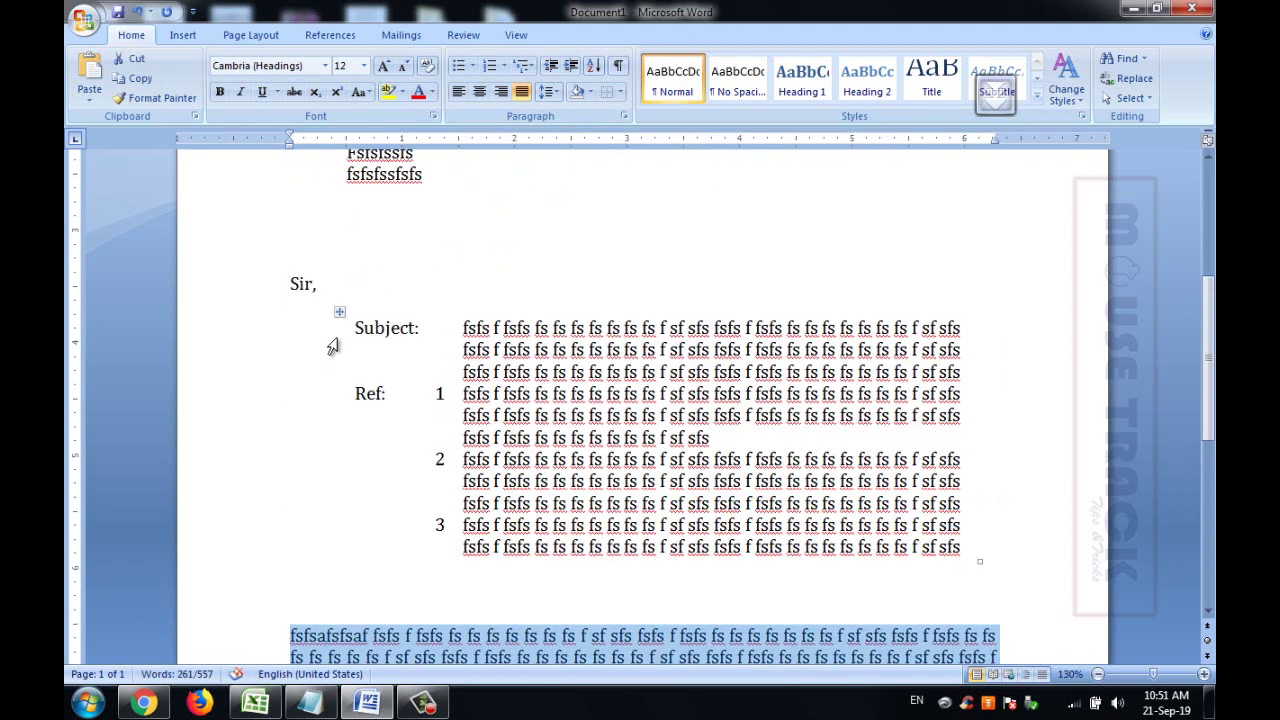
pyautogui.click(447, 394)
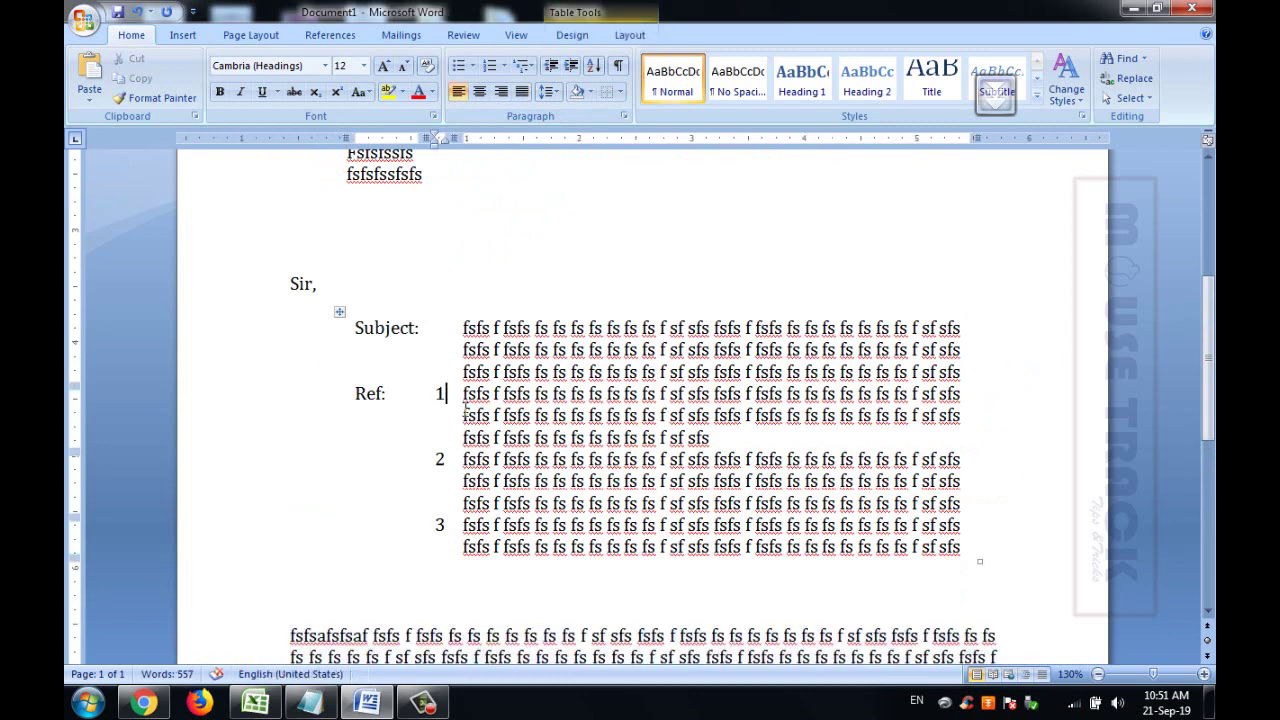
pyautogui.write('.')
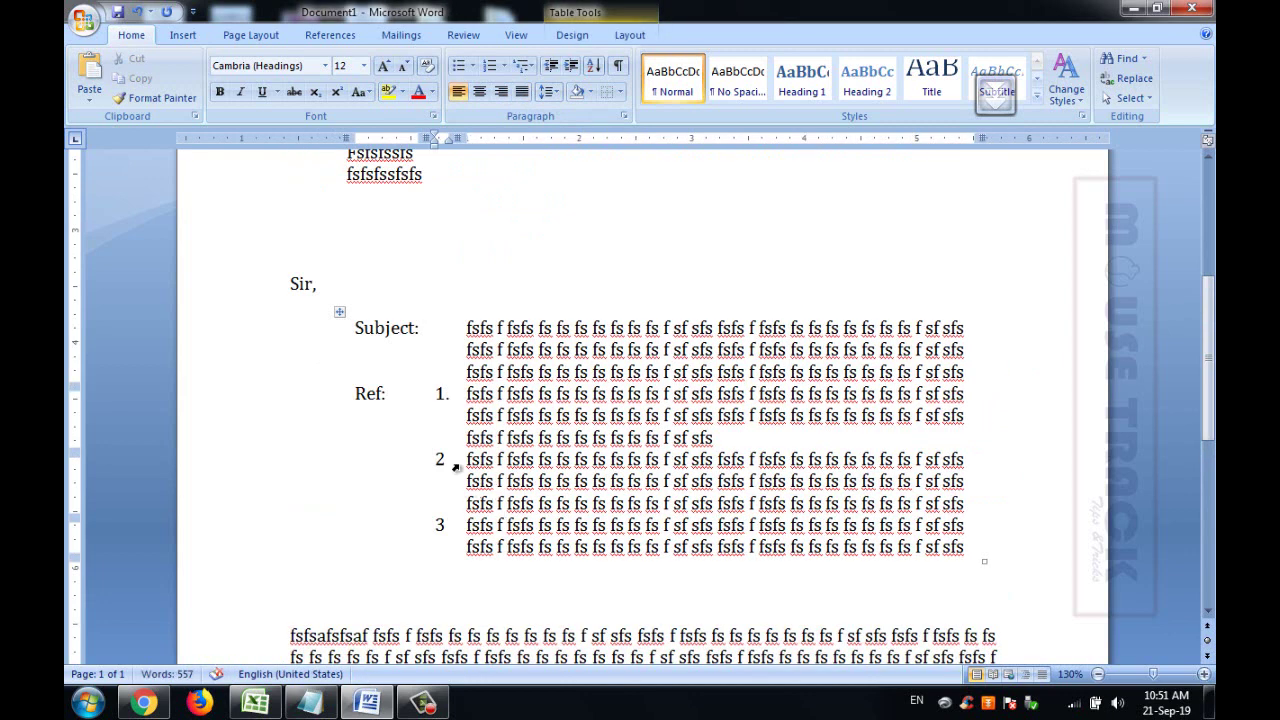
pyautogui.click(441, 460)
pyautogui.write('.')
pyautogui.click(443, 524)
pyautogui.write('.')
pyautogui.scroll(5, 504, 500)
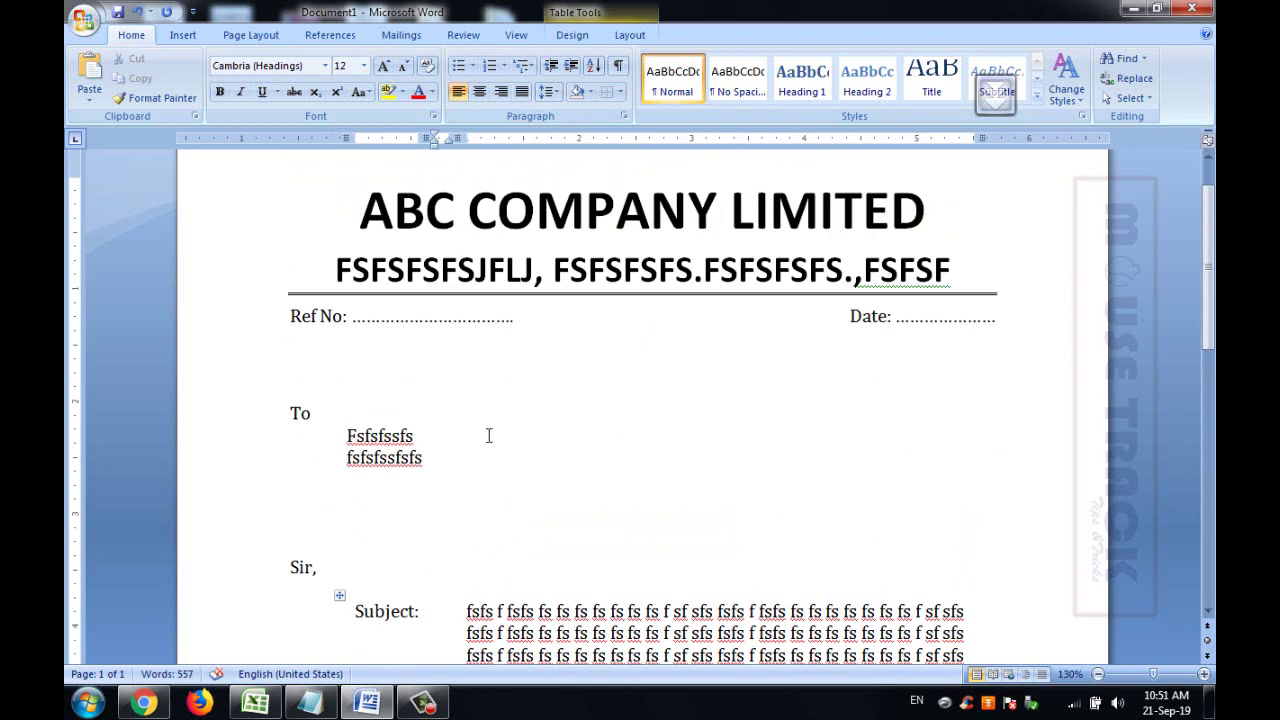
pyautogui.scroll(2, 578, 294)
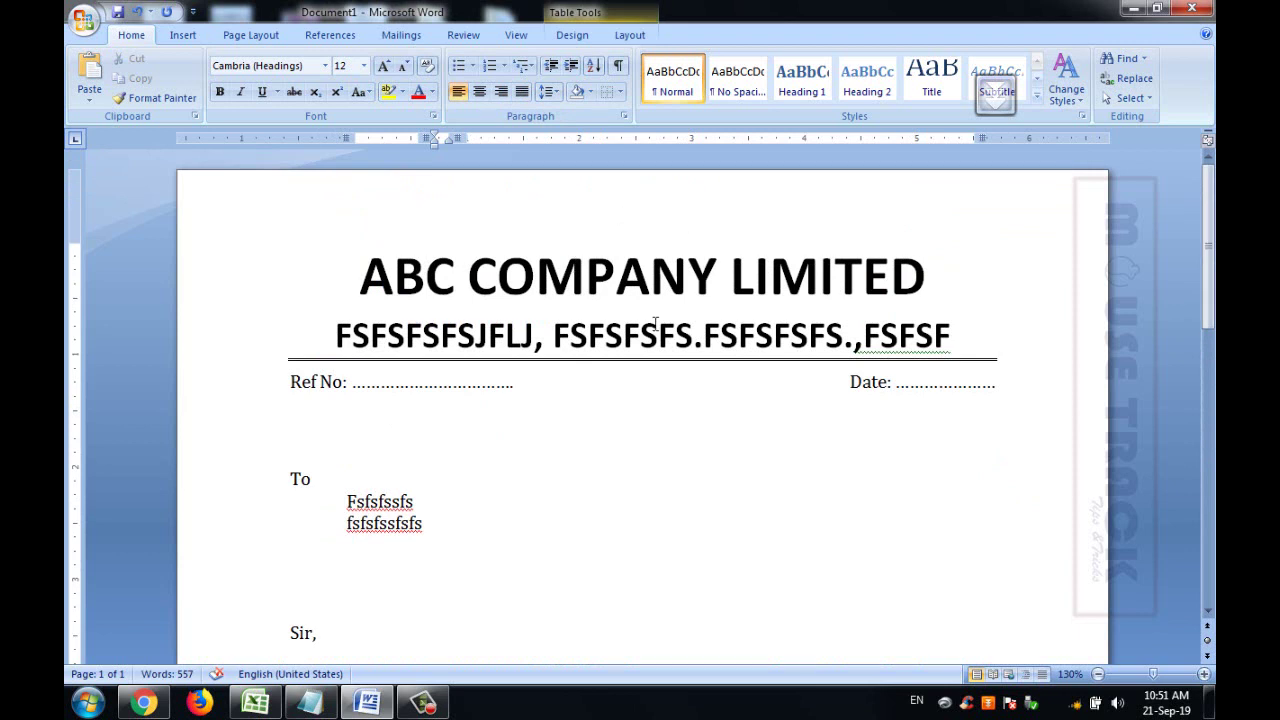
pyautogui.moveTo(405, 275); pyautogui.dragTo(958, 345)
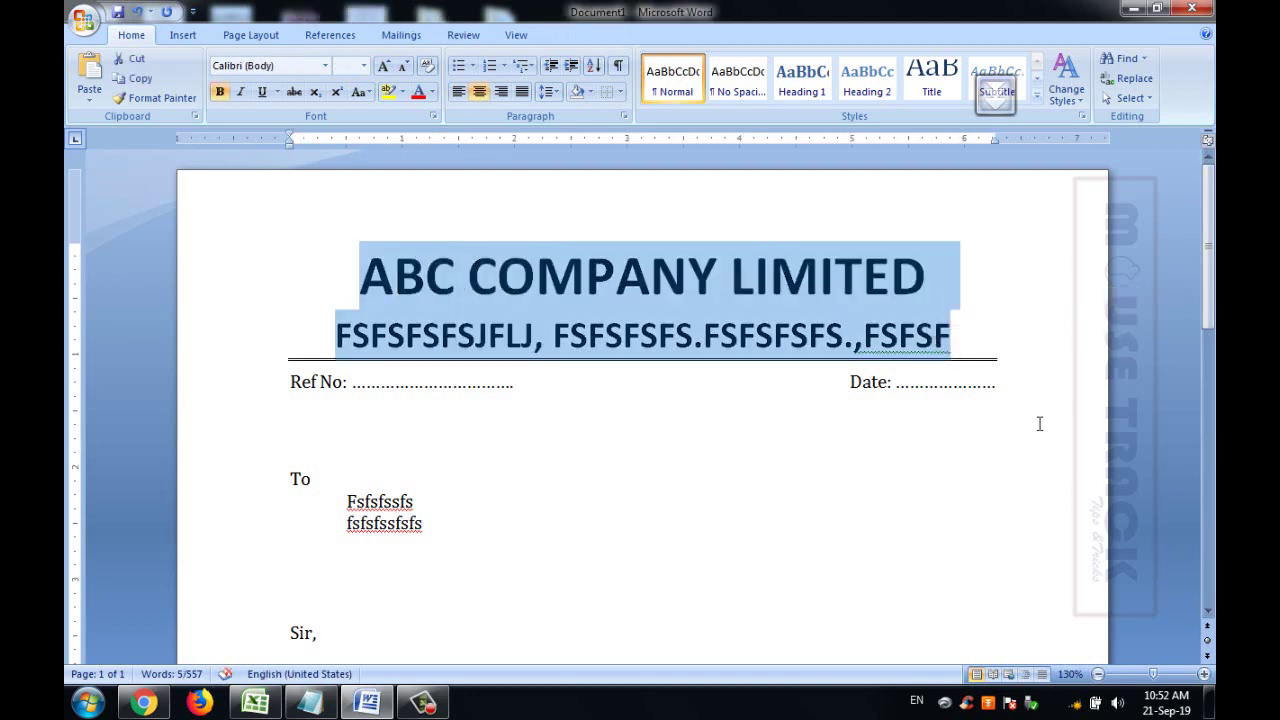
pyautogui.scroll(-13, 555, 560)
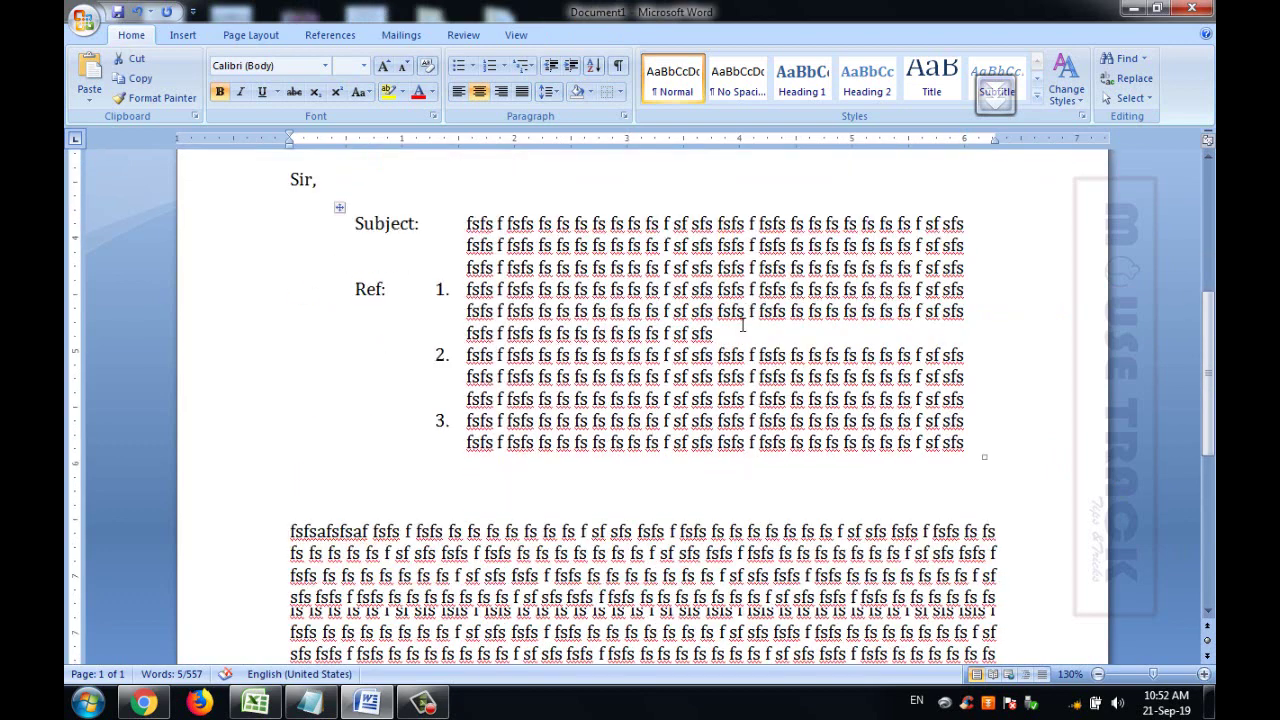